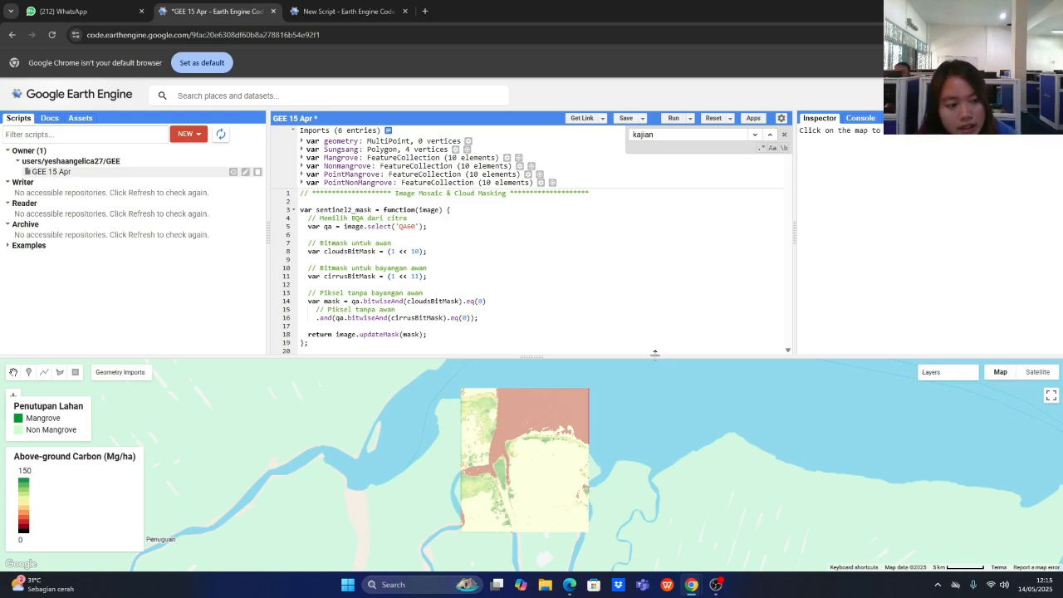
Step: Switch to the blank New Script tab and locate the Sungsang coast in South Sumatra, Indonesia, on the map
left_click(370, 14)
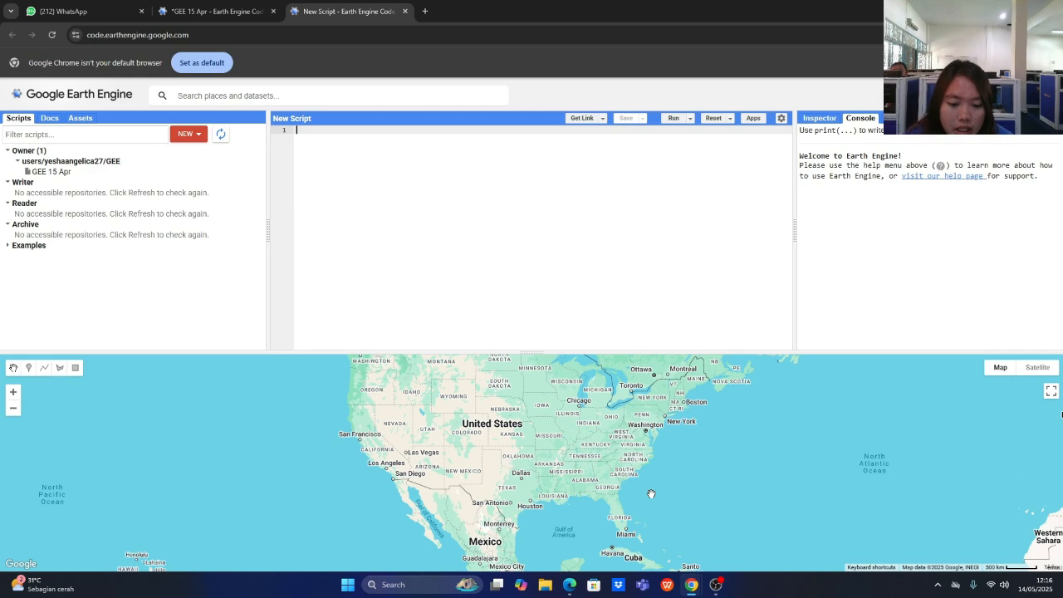
left_click_drag(653, 495, 609, 415)
left_click_drag(586, 493, 584, 366)
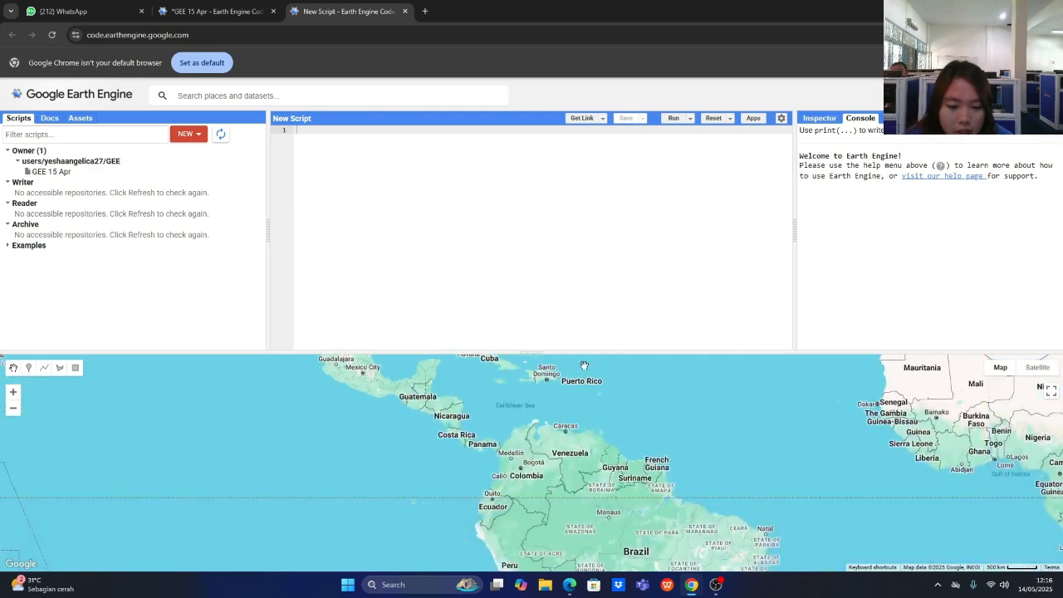
left_click_drag(525, 430, 622, 471)
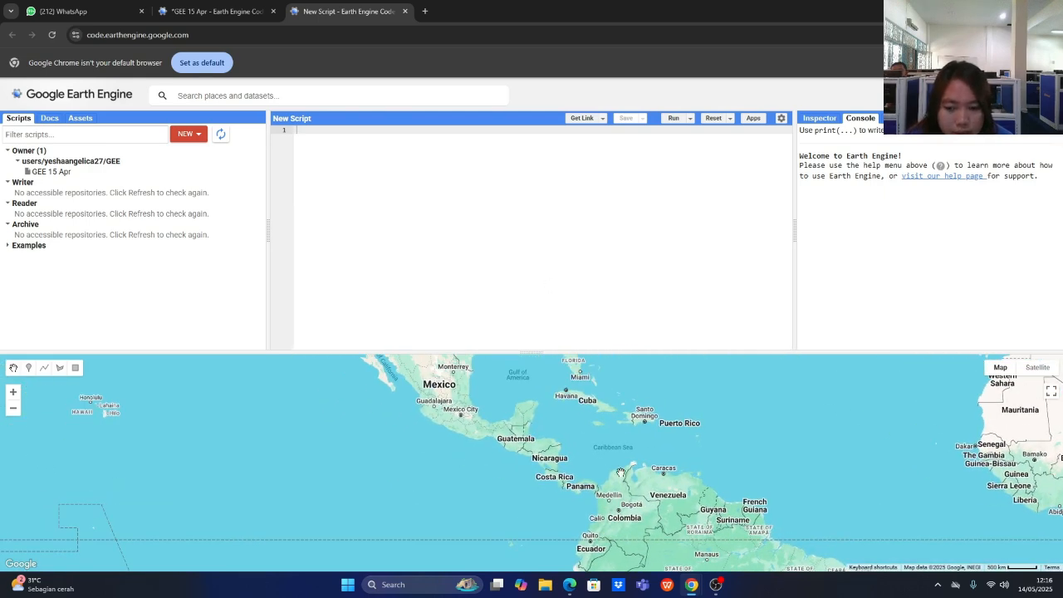
scroll(621, 469, "up", 1)
scroll(620, 469, "down", 4)
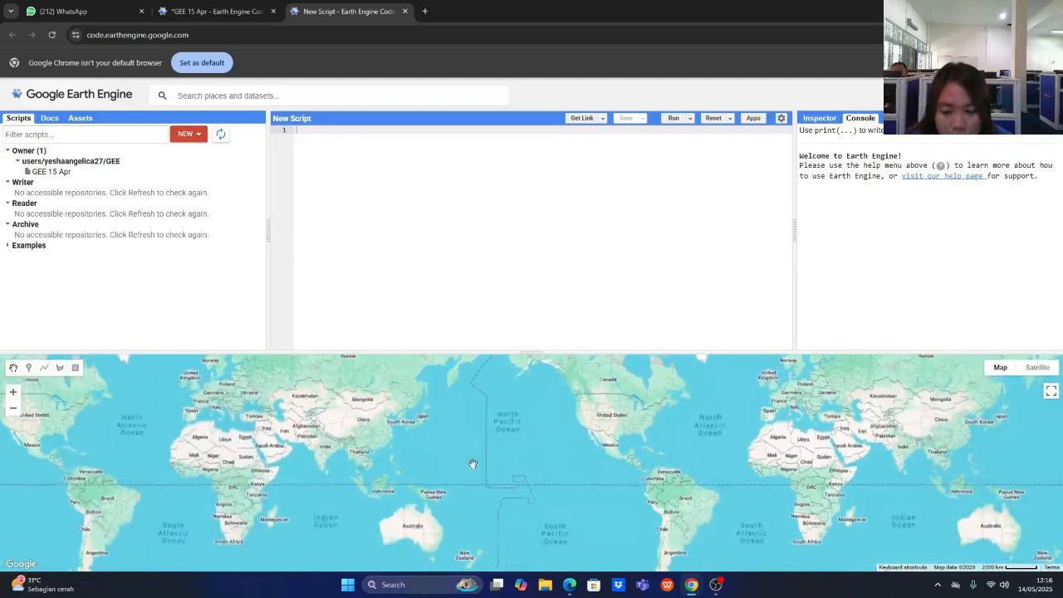
scroll(406, 474, "up", 3)
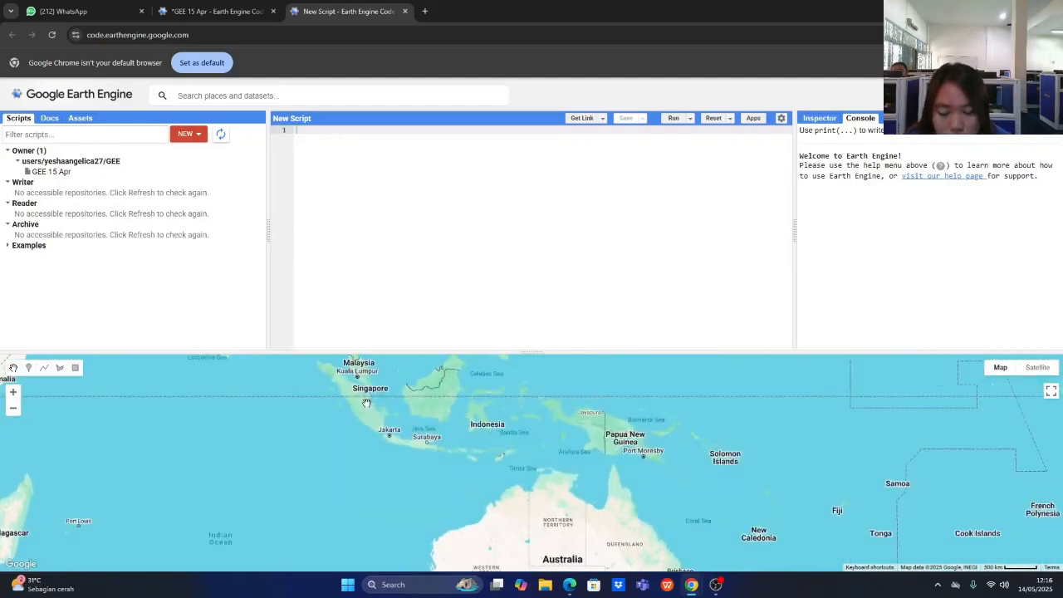
scroll(379, 469, "up", 3)
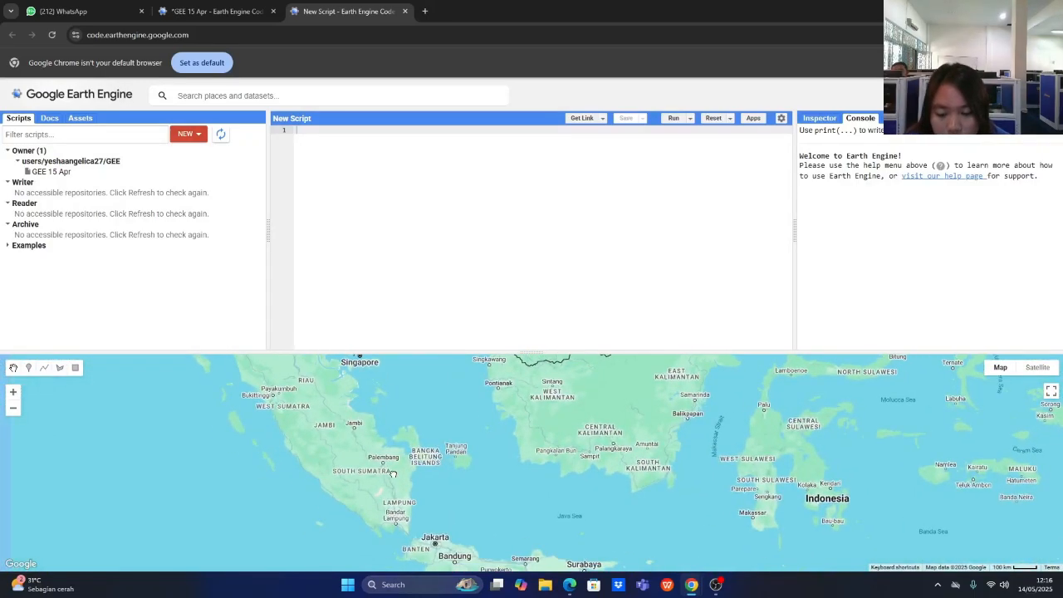
scroll(365, 440, "up", 3)
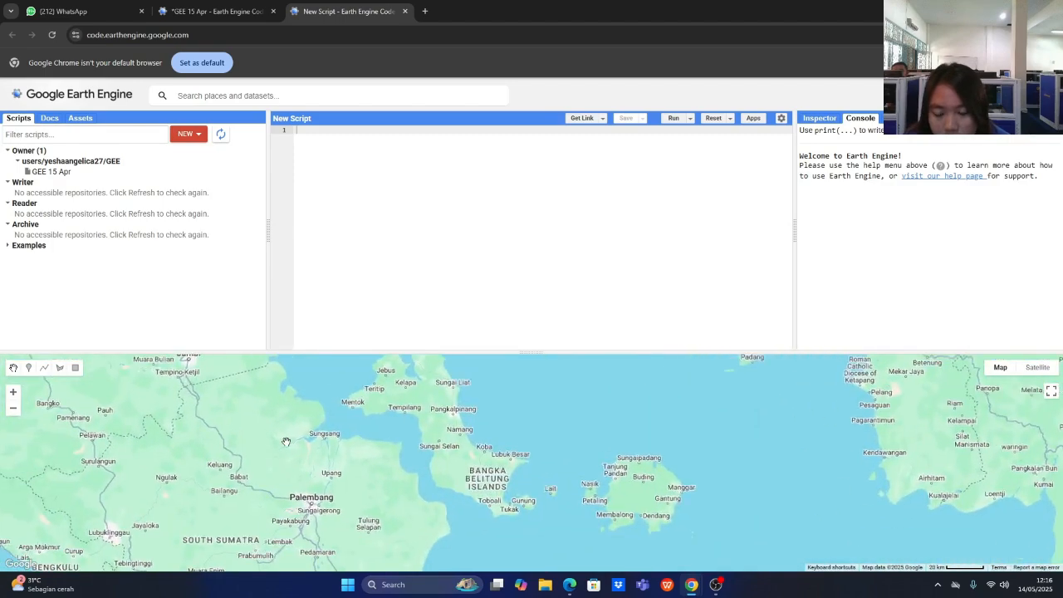
left_click_drag(303, 433, 351, 437)
scroll(363, 438, "up", 1)
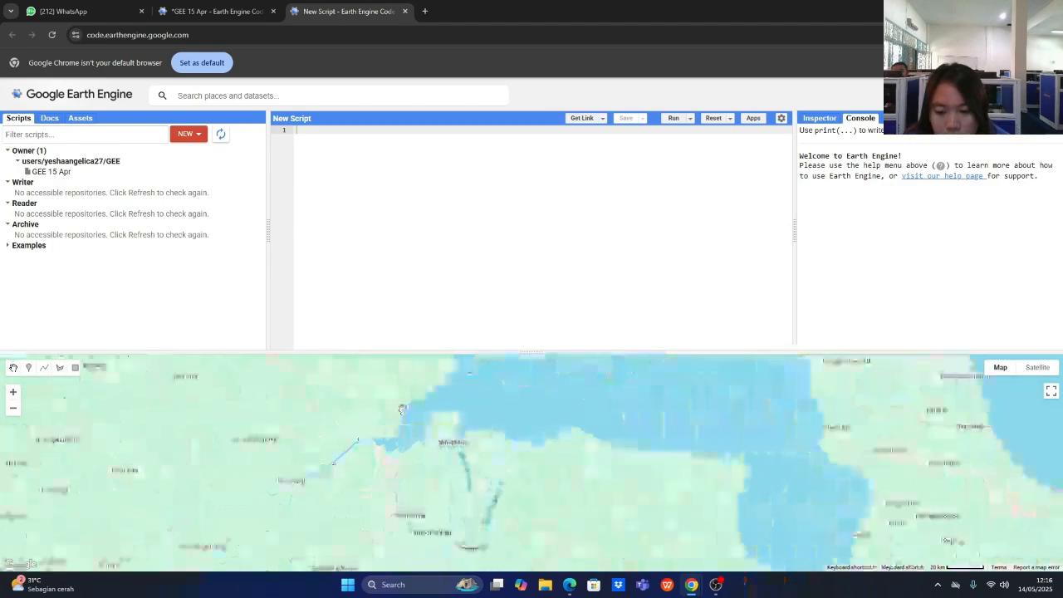
scroll(402, 408, "down", 1)
left_click_drag(402, 408, 401, 432)
scroll(383, 437, "up", 1)
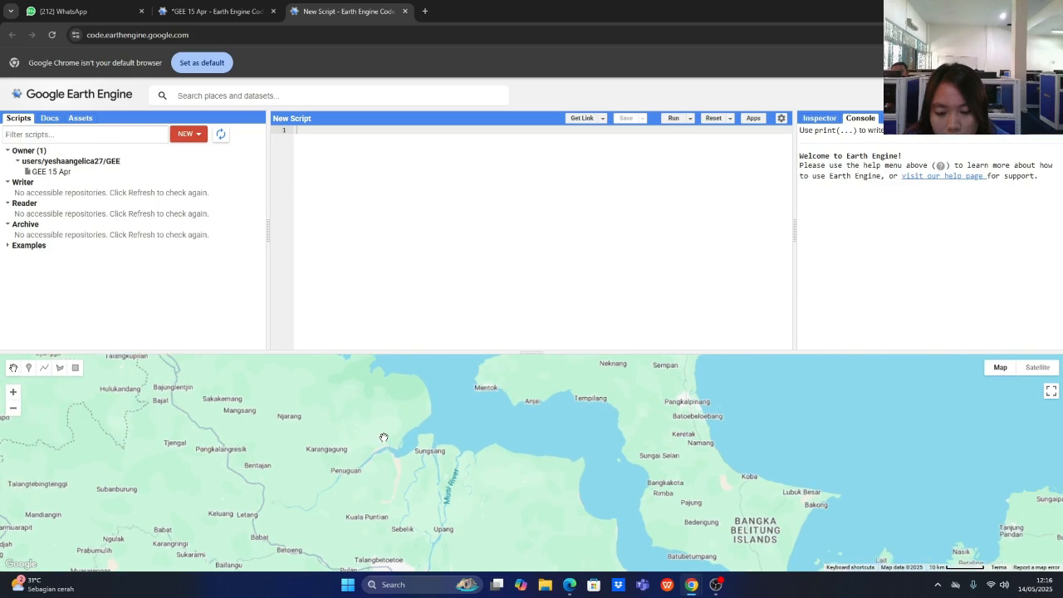
left_click_drag(526, 435, 505, 445)
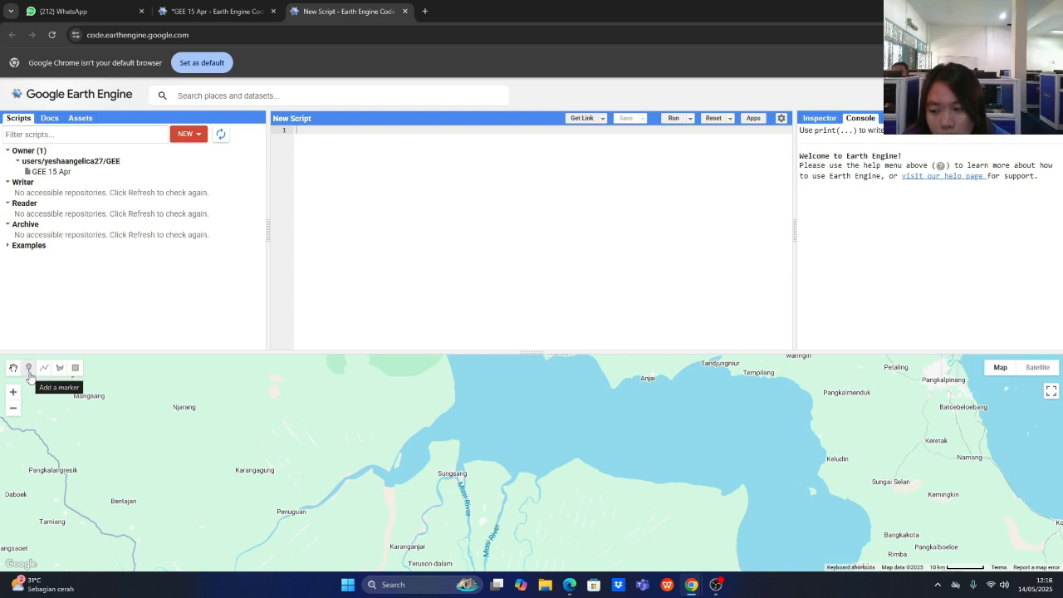
Step: Draw a rectangle geometry over the river mouth and coast at Sungsang, using the GEE 15 Apr script's study area as reference
left_click(76, 369)
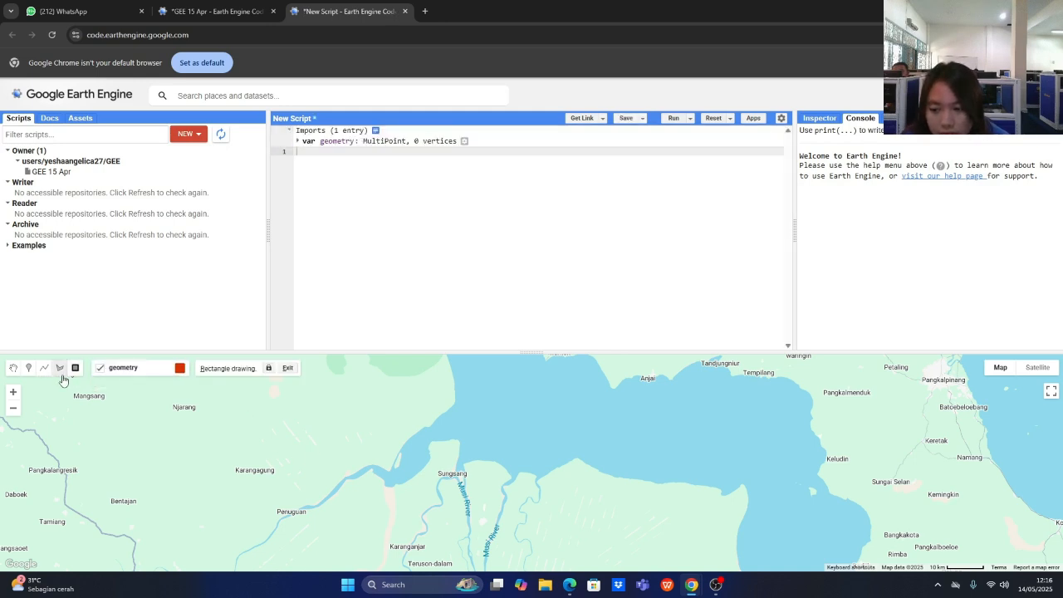
mouse_move(117, 373)
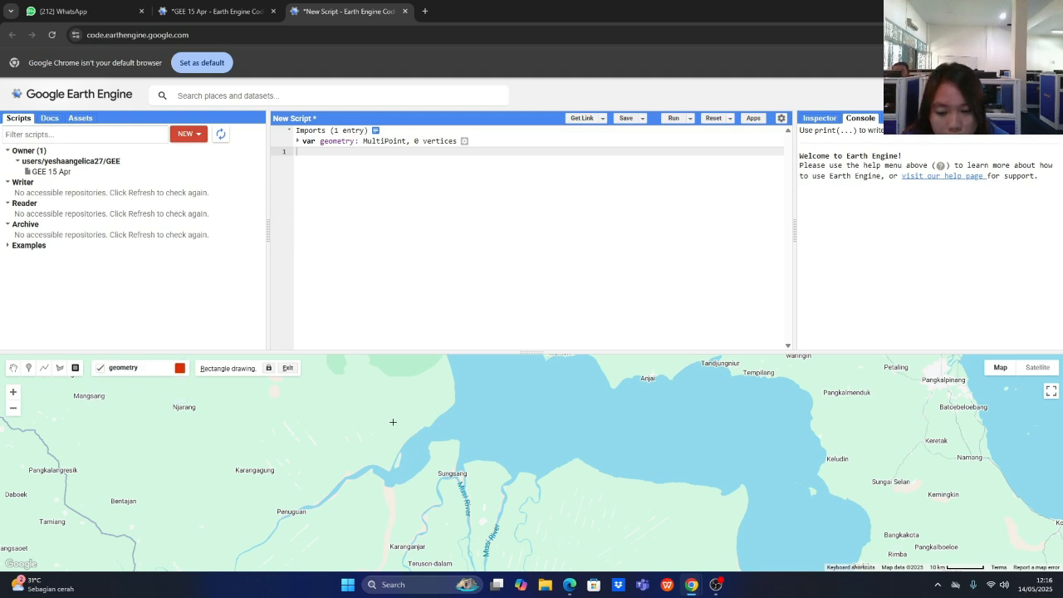
scroll(480, 505, "up", 1)
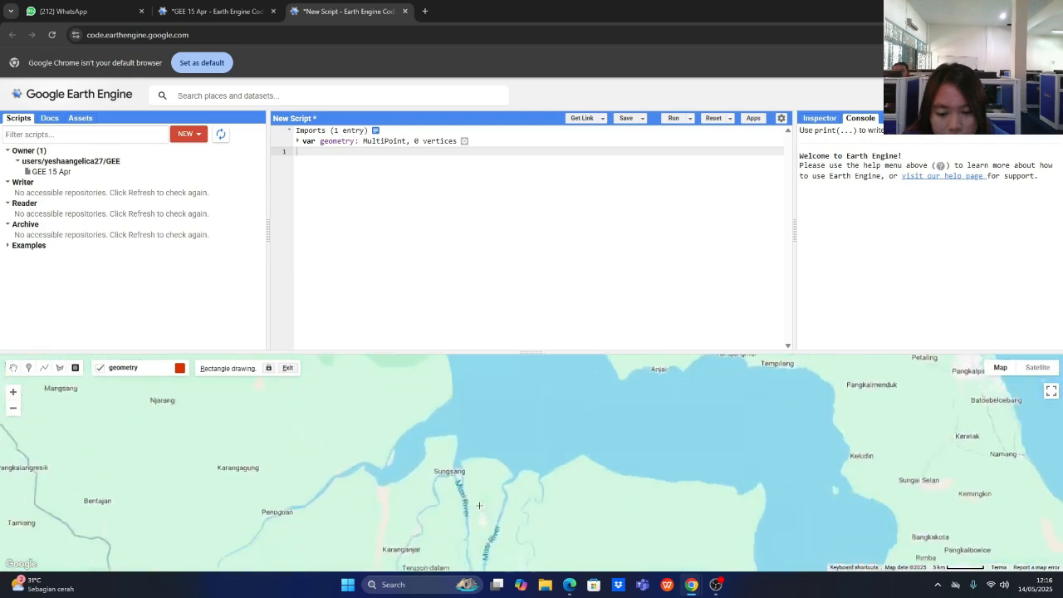
scroll(313, 408, "down", 1)
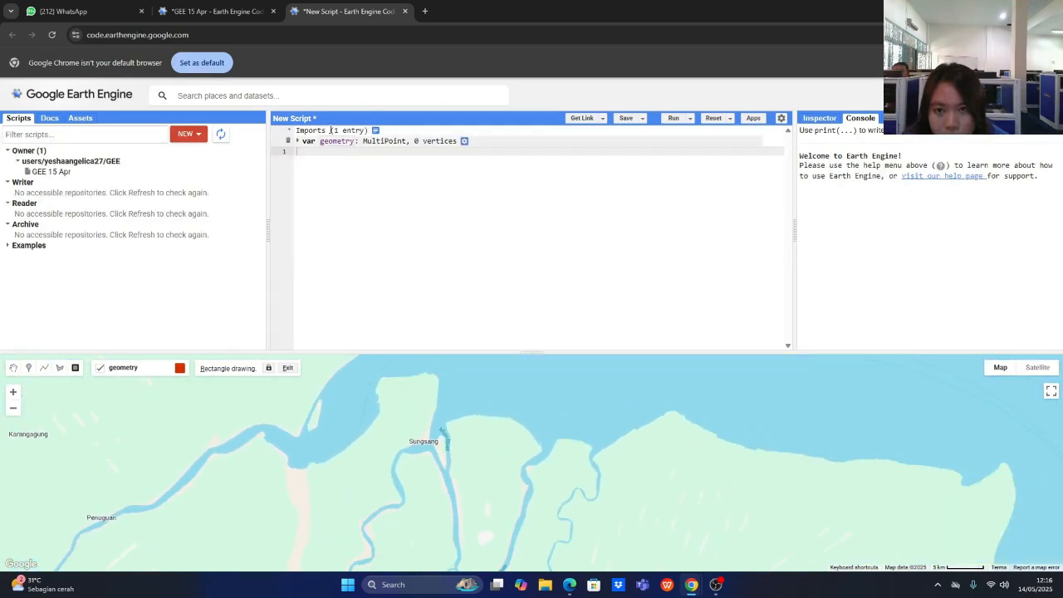
left_click(217, 11)
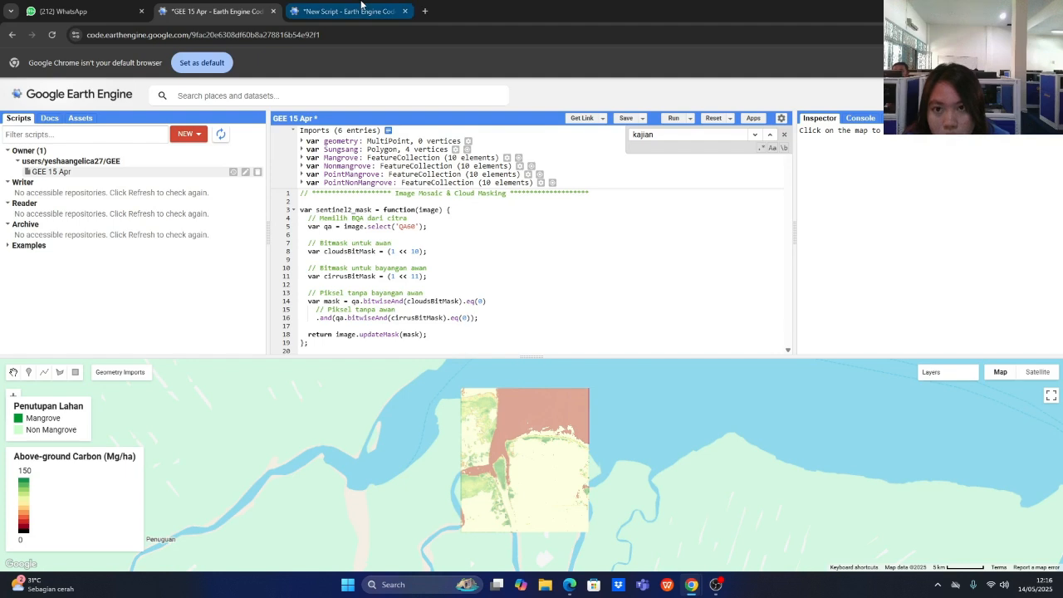
left_click(389, 10)
scroll(394, 376, "up", 1)
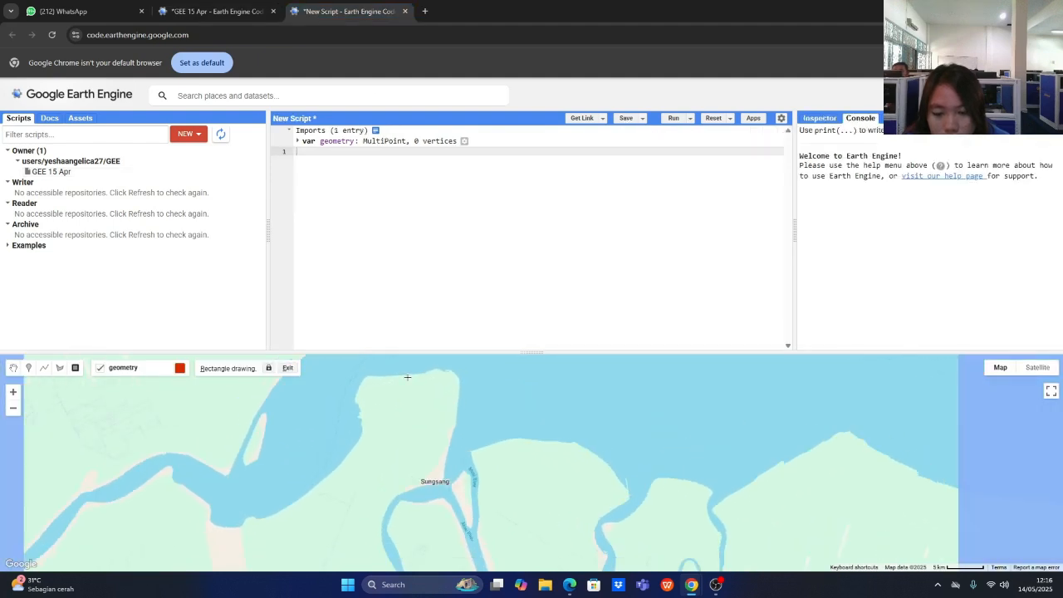
scroll(407, 374, "down", 1)
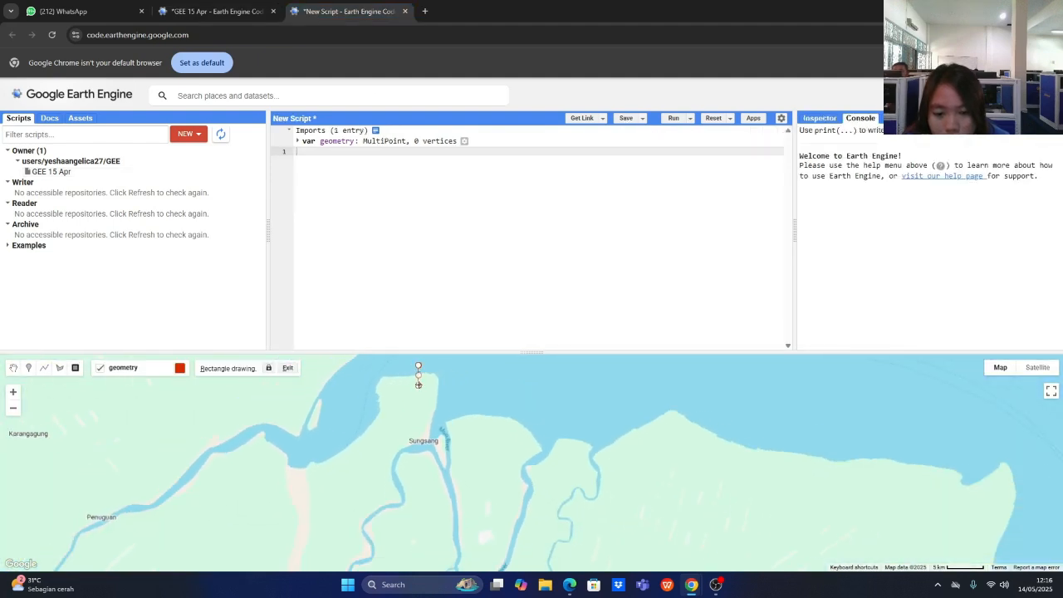
mouse_move(418, 365)
left_mouse_down()
mouse_move(494, 474)
mouse_move(516, 482)
left_mouse_up()
Step: Rename the rectangle's geometry import to SUNGSANG
mouse_move(160, 369)
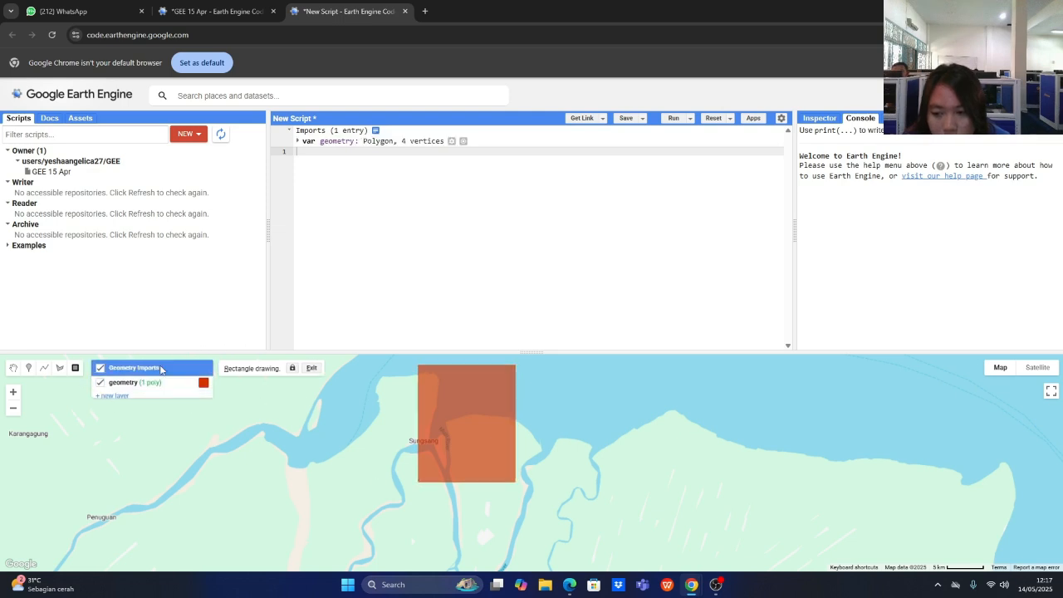
mouse_move(178, 386)
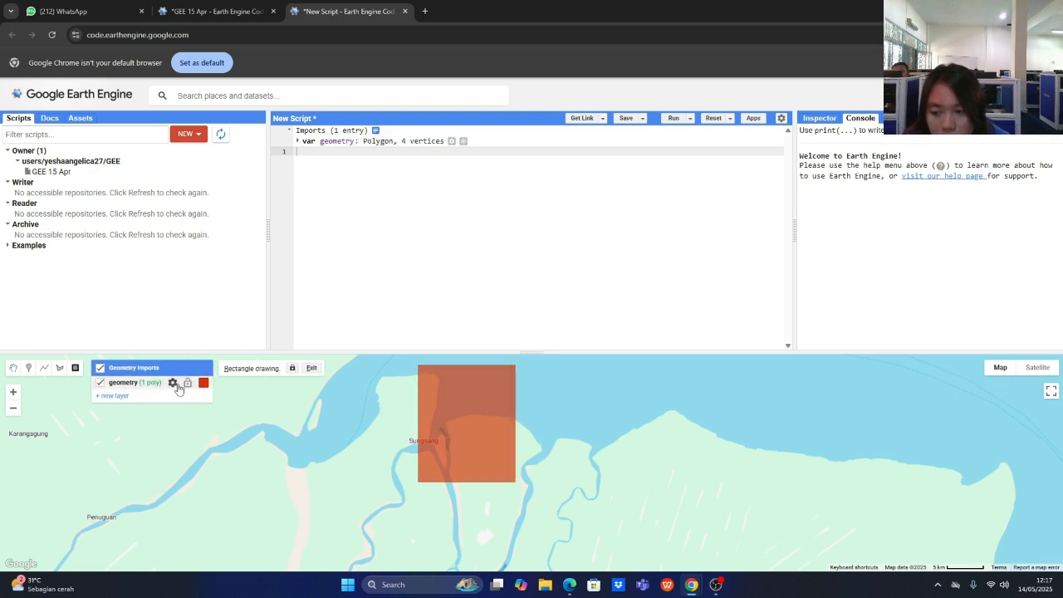
left_click(173, 384)
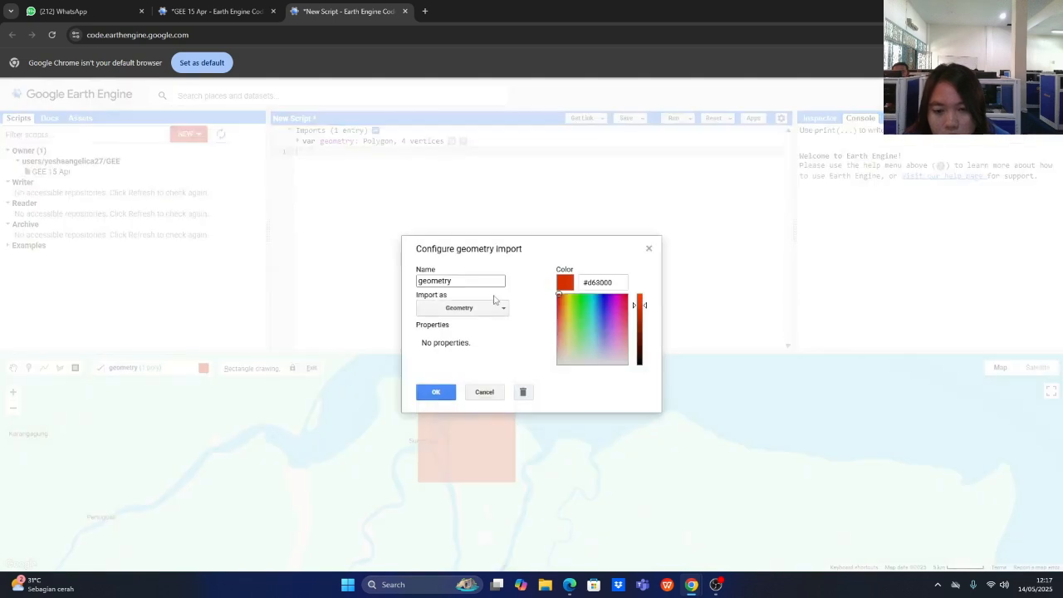
left_click(464, 282)
double_click(464, 282)
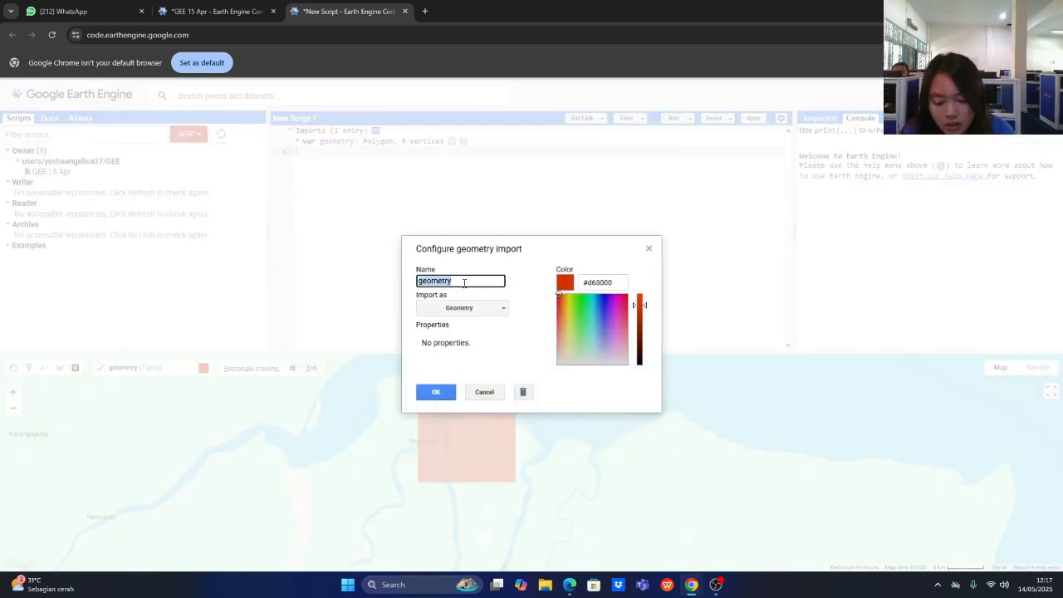
key("BackSpace")
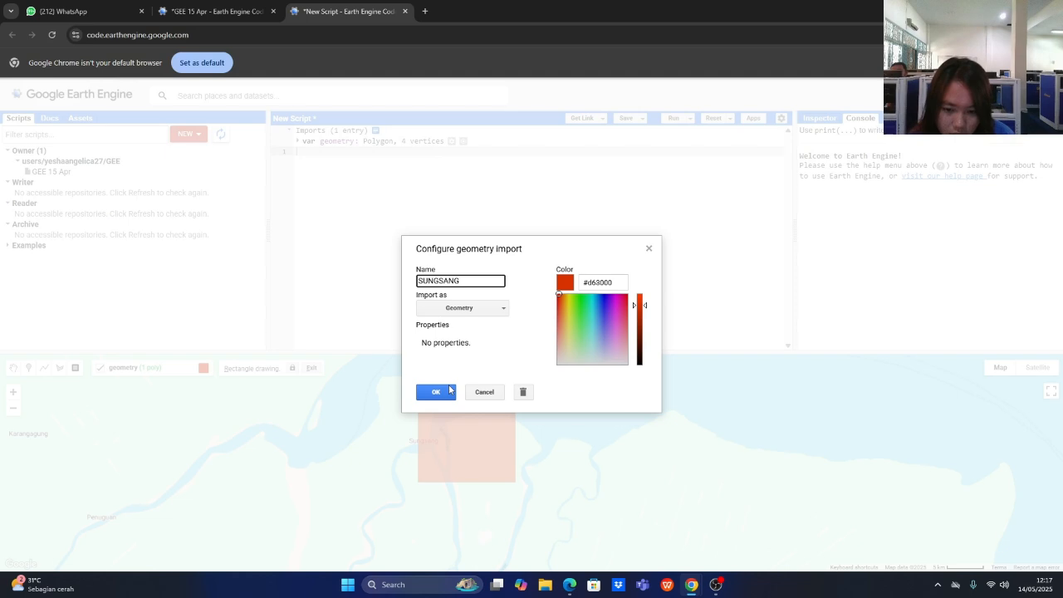
left_click(447, 394)
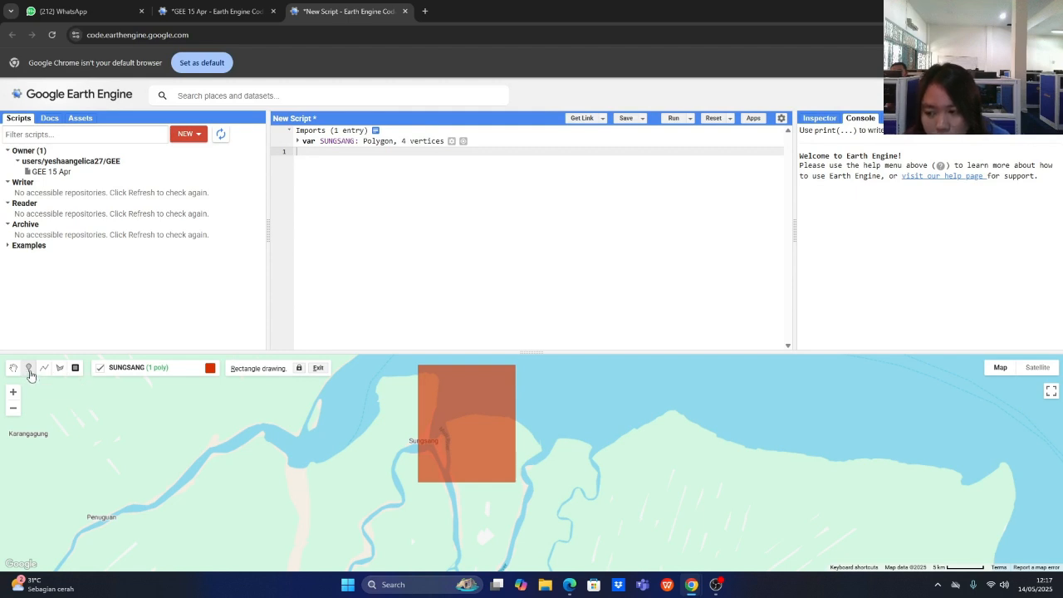
Step: Activate marker drawing and switch the base map around the SUNGSANG rectangle to satellite imagery
left_click(29, 368)
scroll(463, 416, "up", 1)
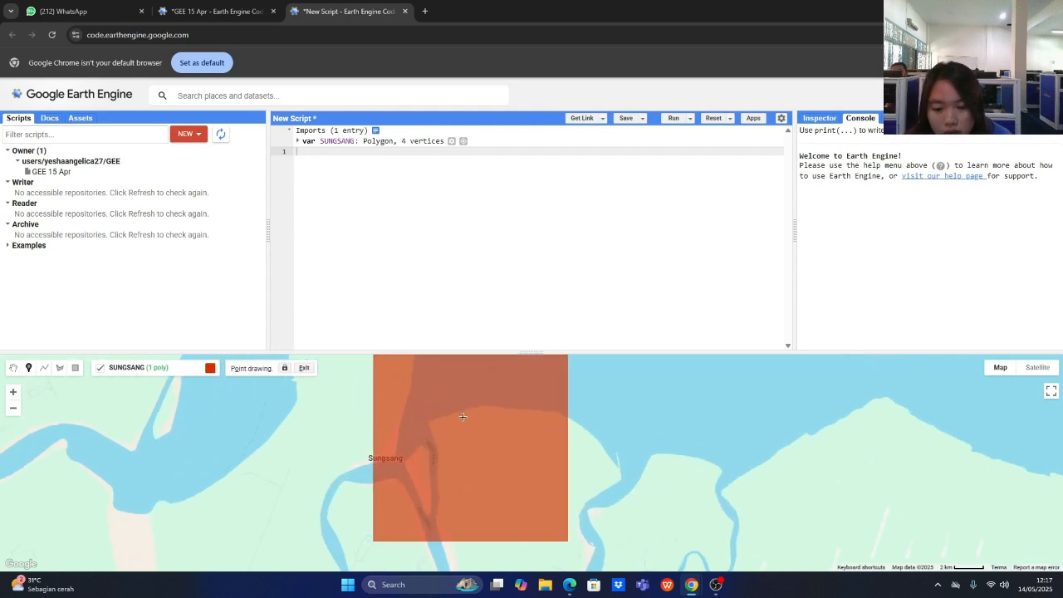
scroll(463, 416, "up", 1)
scroll(463, 417, "down", 1)
scroll(463, 417, "up", 1)
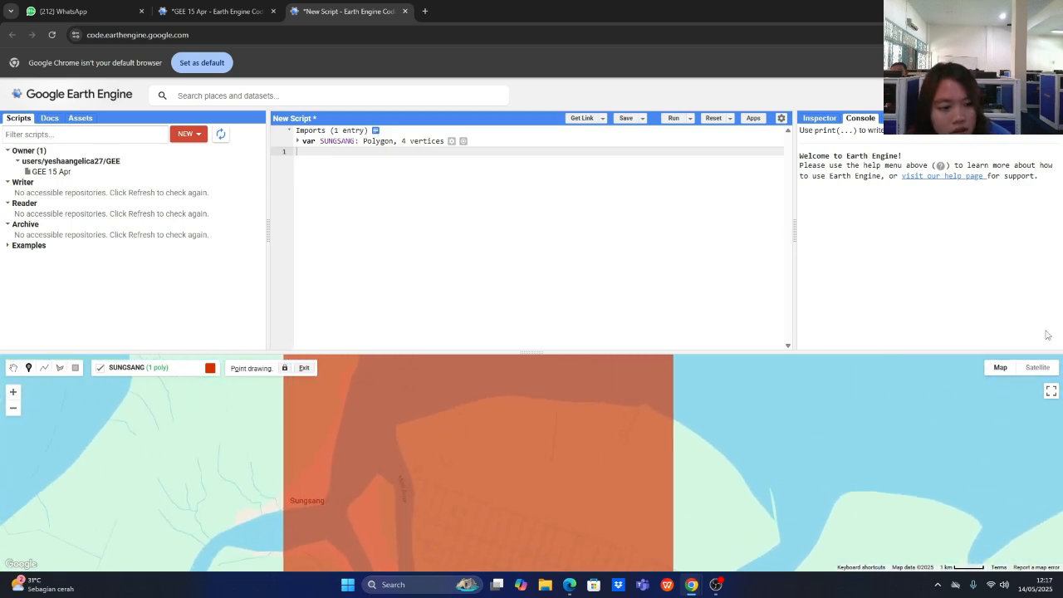
left_click(1037, 367)
scroll(481, 469, "down", 1)
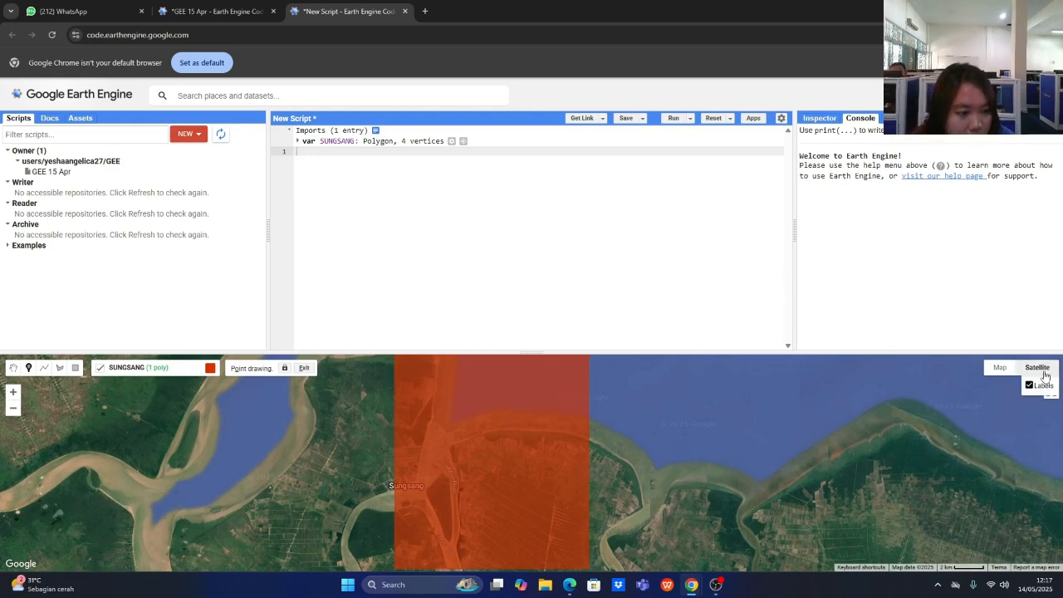
left_click(999, 367)
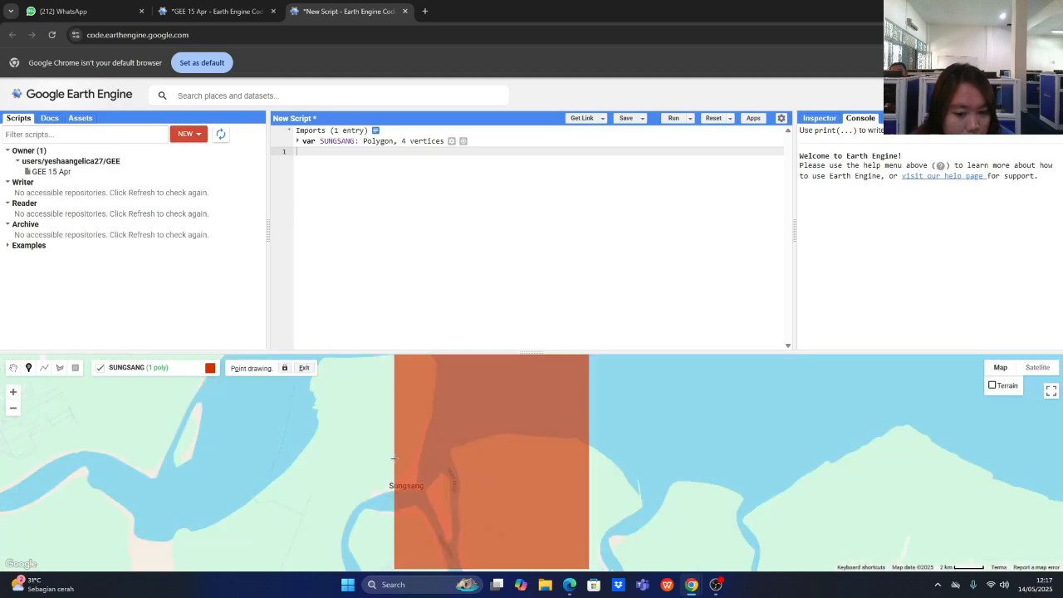
left_click(1037, 367)
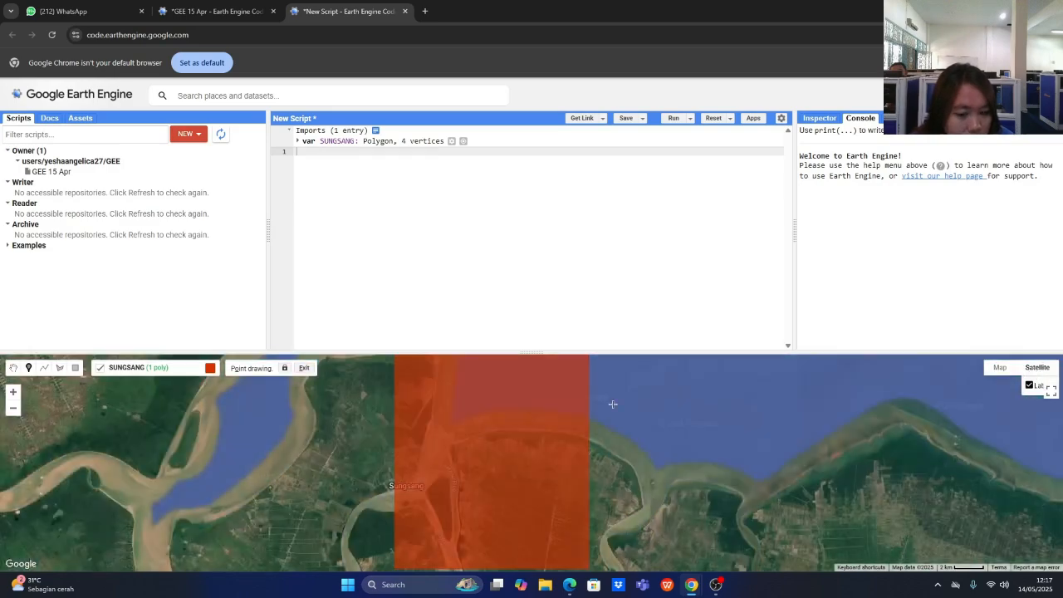
scroll(506, 412, "down", 1)
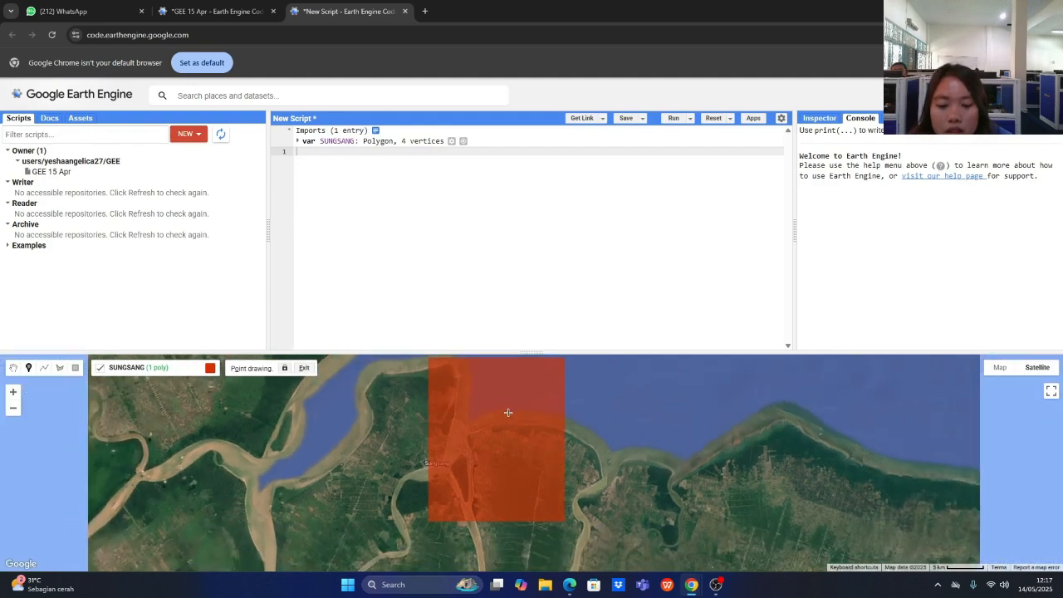
Step: Add a new geometry layer for drawing point markers within the SUNGSANG area
mouse_move(108, 402)
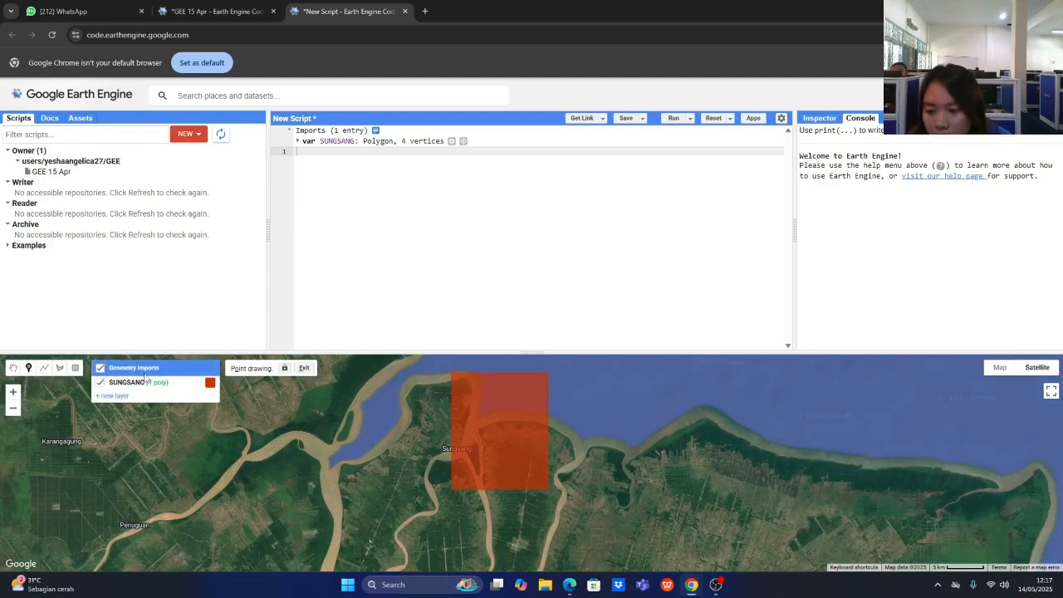
left_click(111, 396)
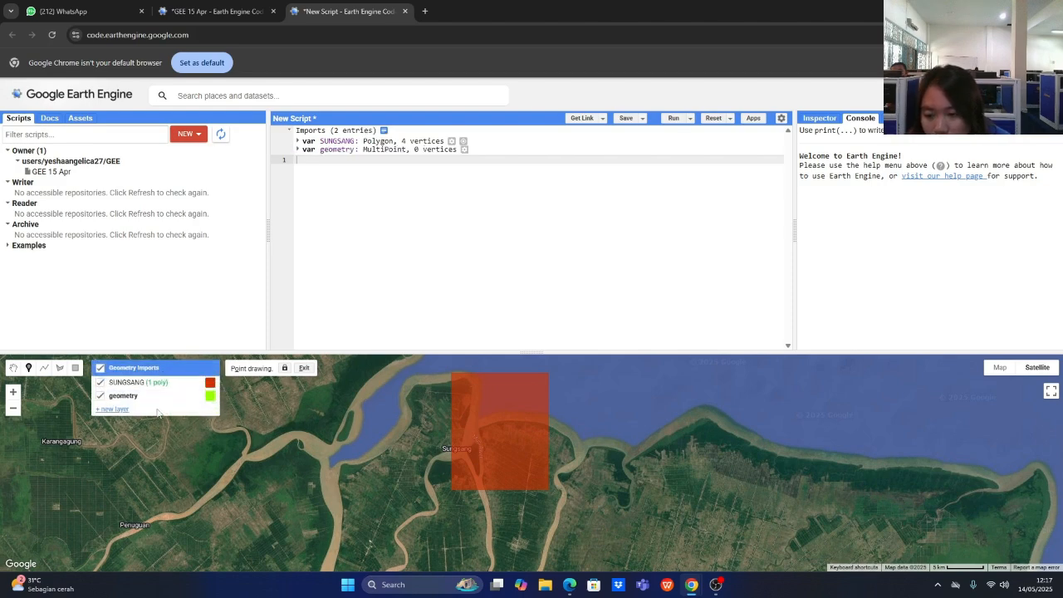
scroll(474, 411, "up", 1)
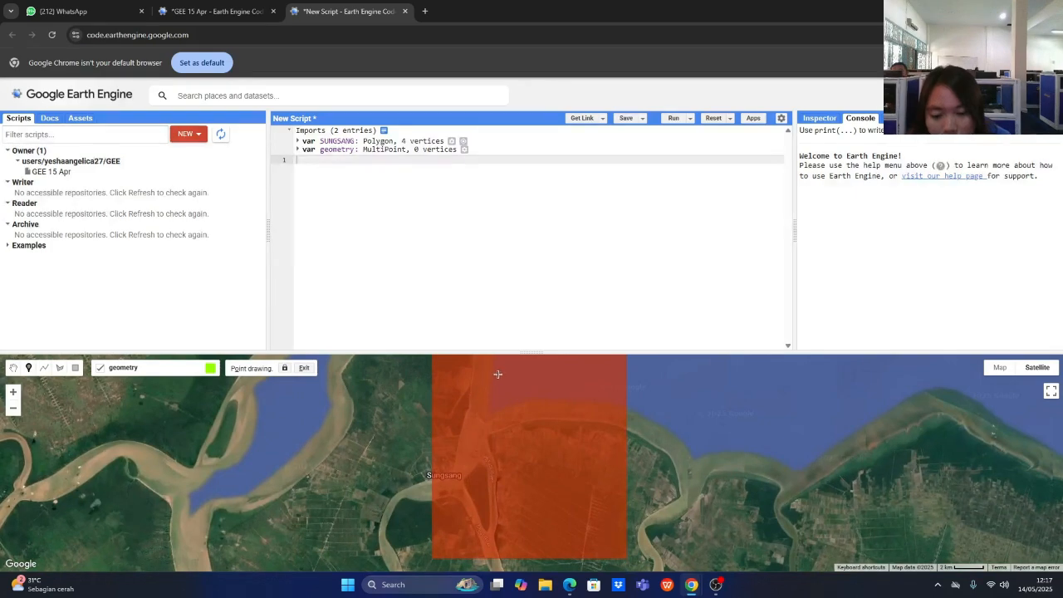
scroll(509, 371, "down", 2)
scroll(618, 358, "up", 1)
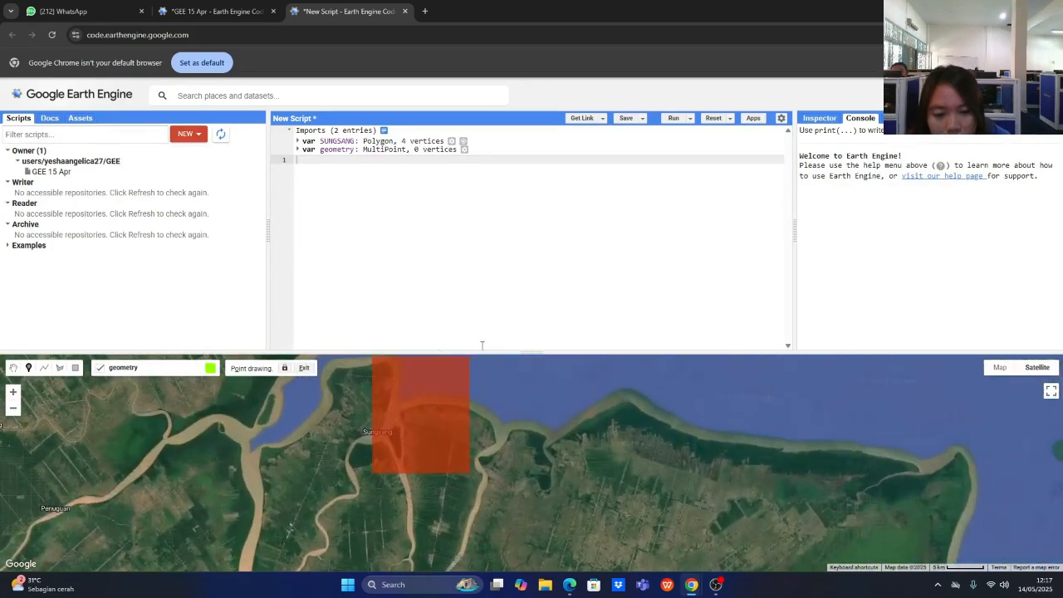
scroll(358, 357, "up", 1)
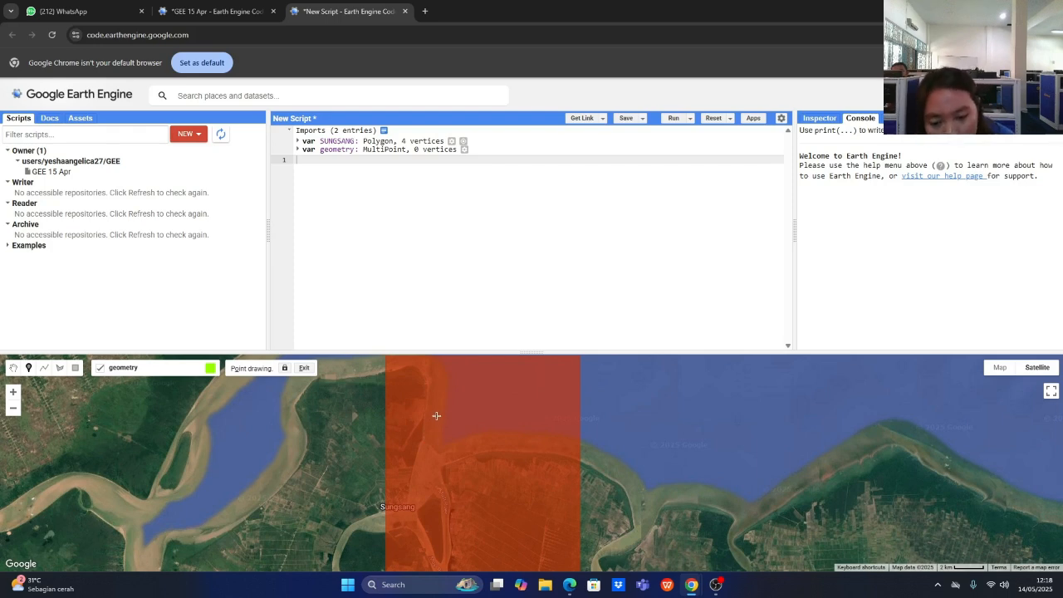
scroll(423, 412, "up", 2)
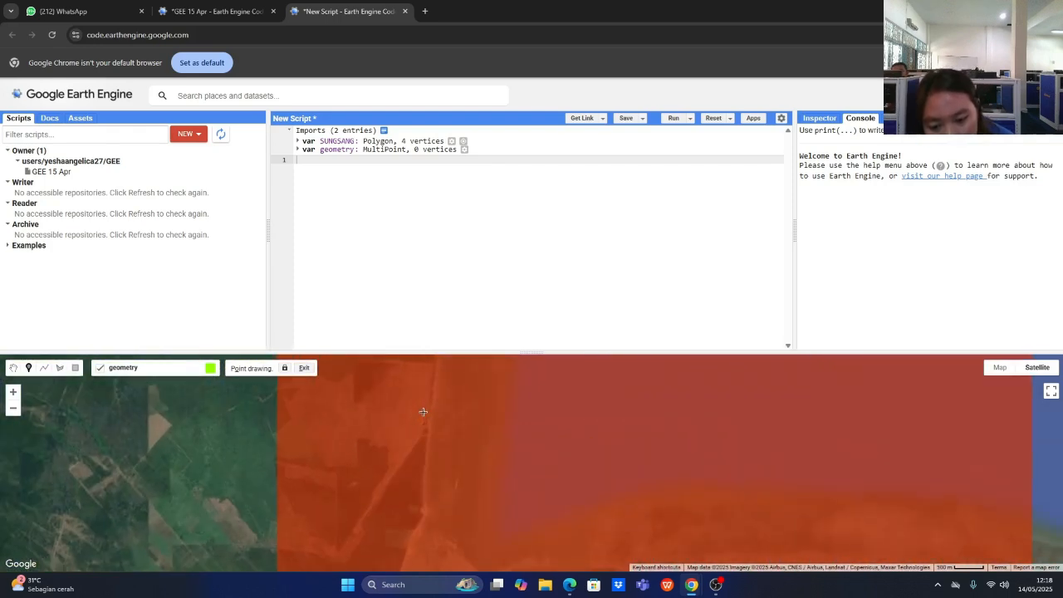
Step: Change the SUNGSANG rectangle's display color from the geometry import settings to pale teal, #add6d3
scroll(446, 467, "down", 1)
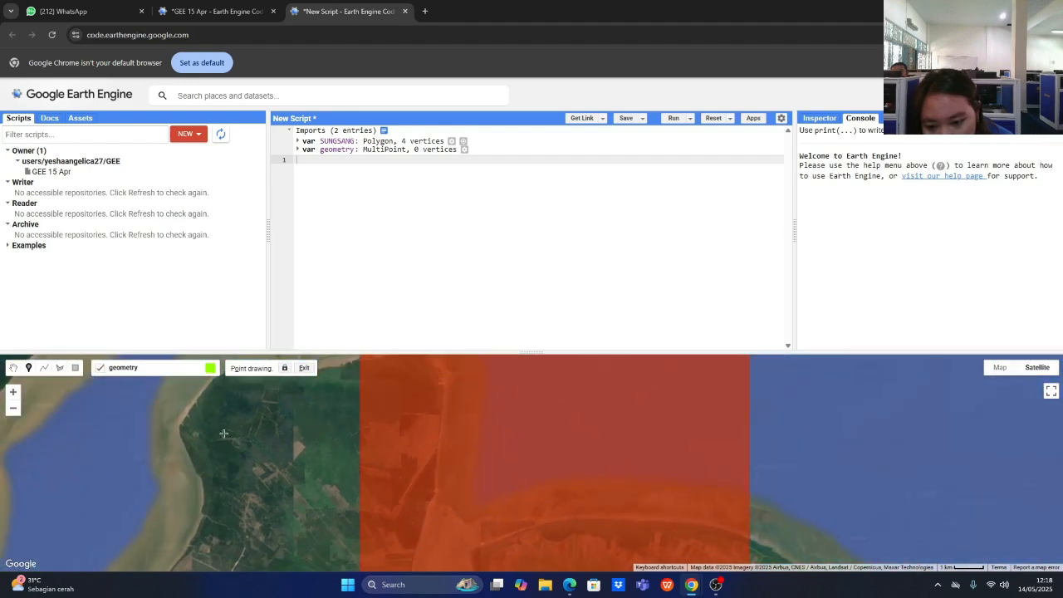
scroll(407, 508, "down", 1)
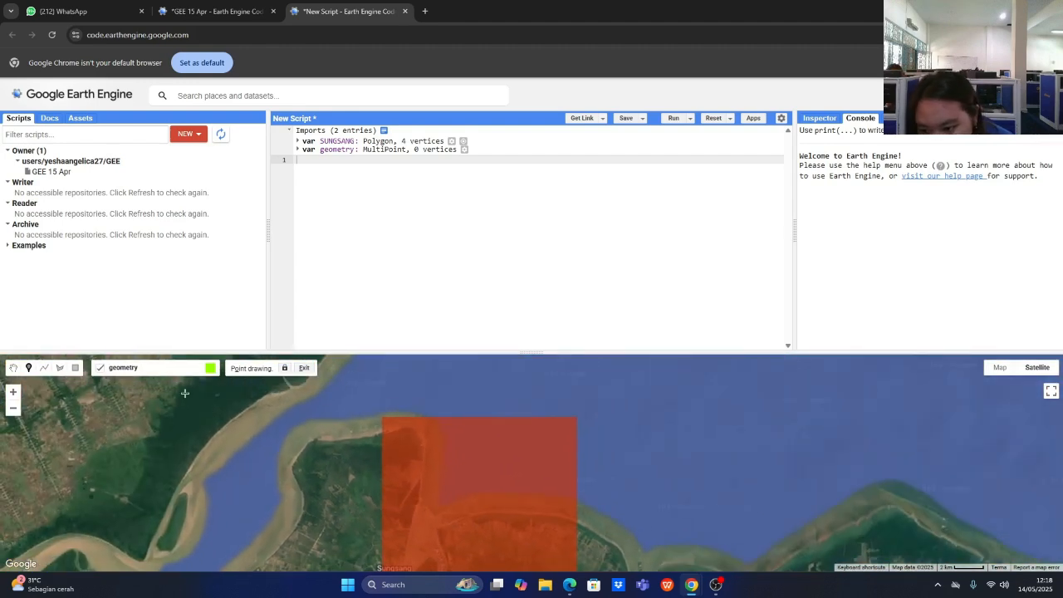
left_click(206, 381)
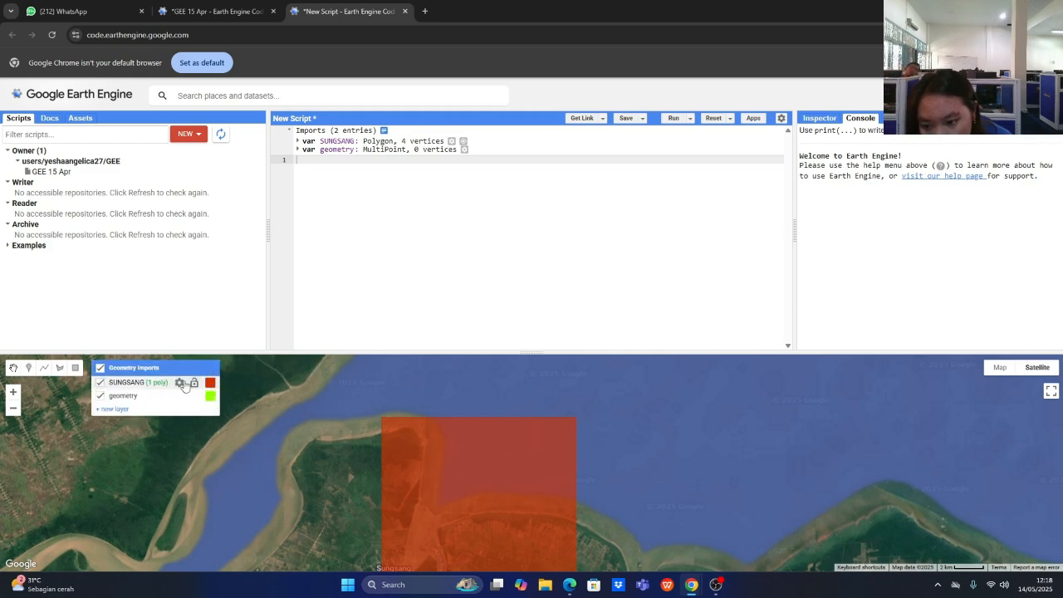
left_click(212, 381)
left_click(567, 301)
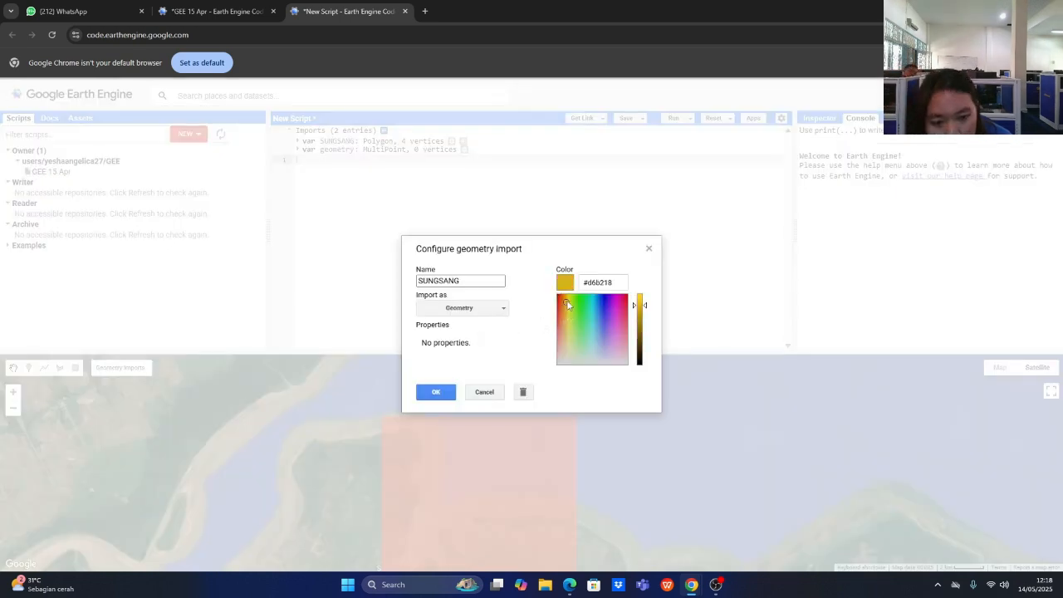
left_click(569, 297)
left_click(570, 320)
left_click(569, 346)
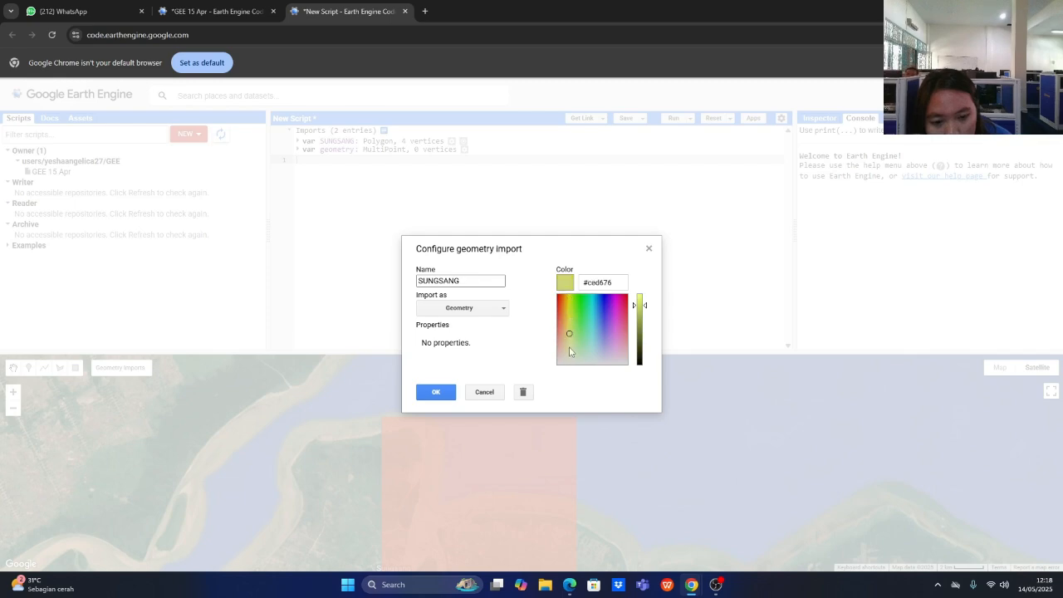
left_click(591, 351)
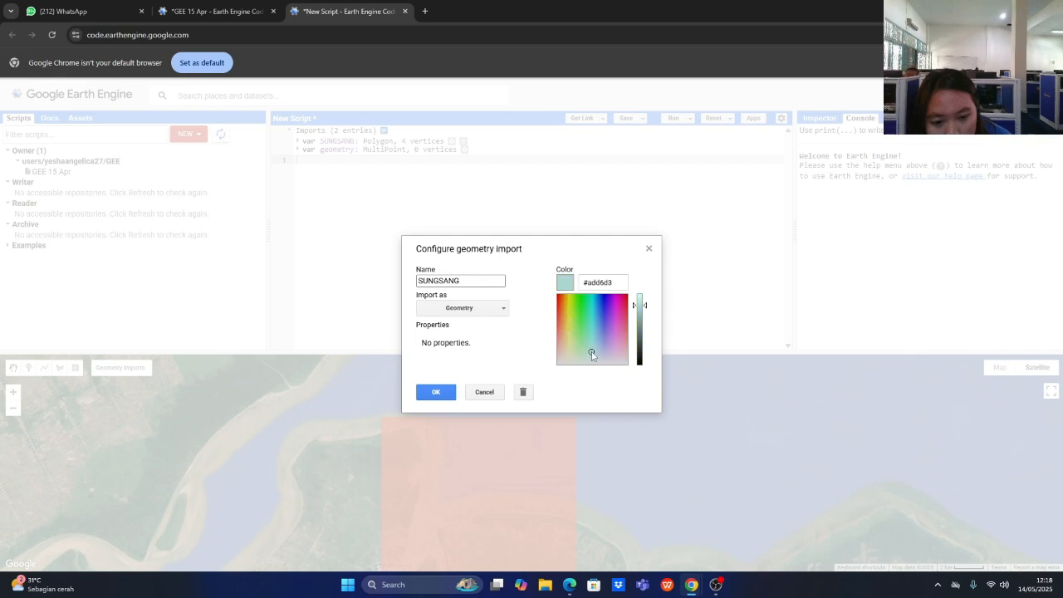
left_click(436, 393)
Step: Place four markers in the green geometry layer along the coast east of the river mouth, inside the SUNGSANG rectangle
scroll(452, 527, "down", 1)
scroll(448, 528, "up", 1)
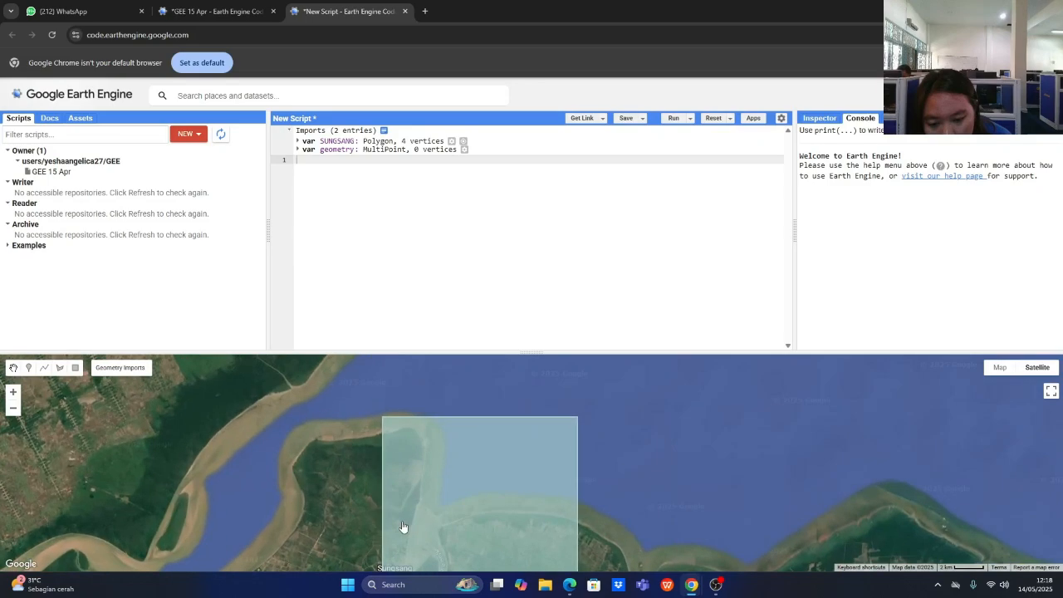
scroll(403, 548, "down", 2)
scroll(452, 486, "down", 1)
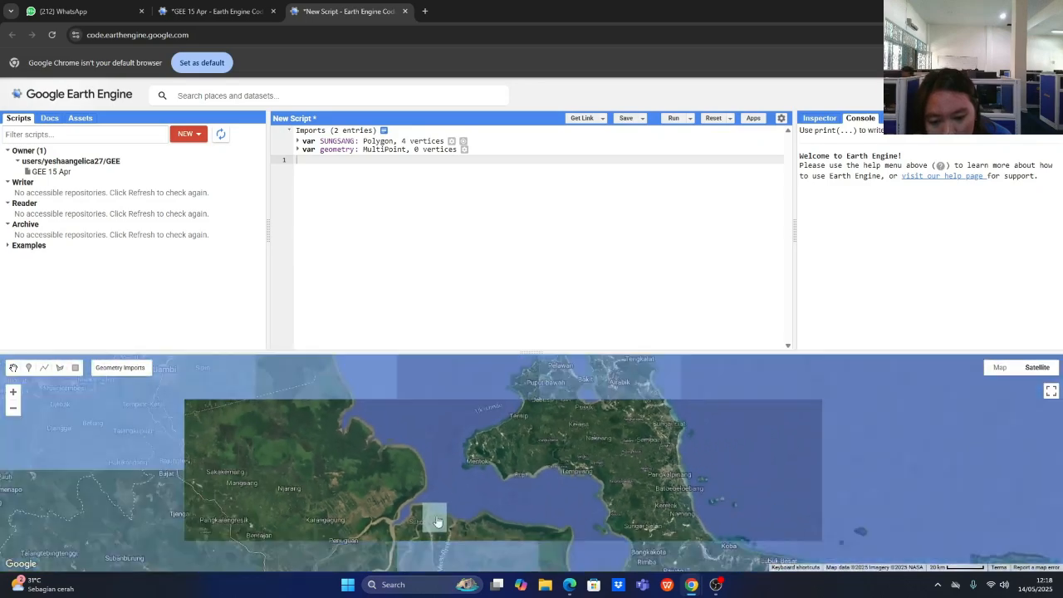
scroll(448, 465, "up", 2)
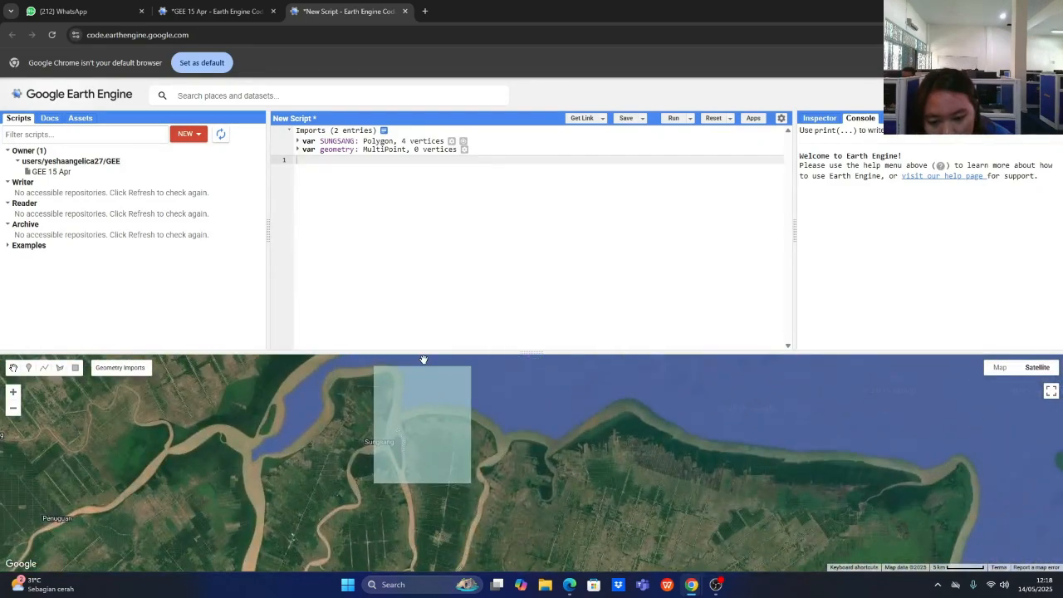
scroll(447, 448, "up", 1)
mouse_move(104, 371)
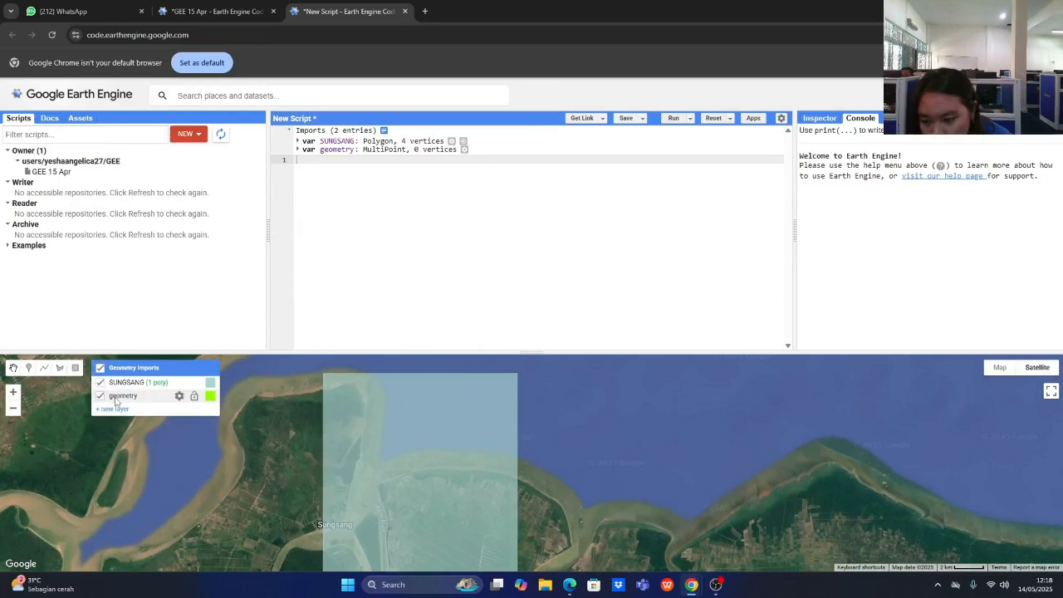
left_click(116, 398)
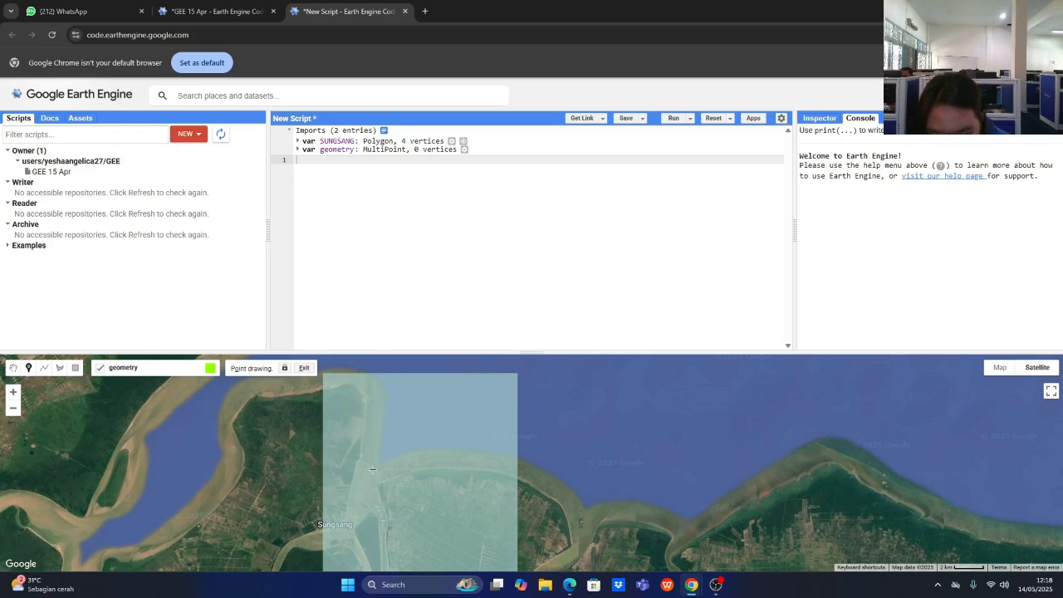
left_click(421, 473)
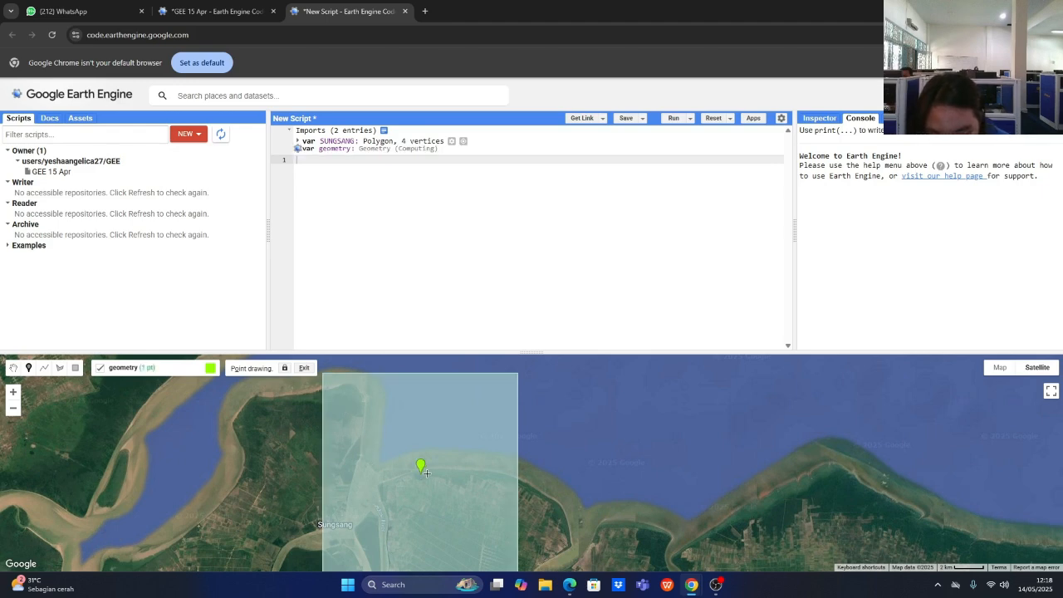
left_click(432, 470)
left_click(445, 469)
left_click(451, 471)
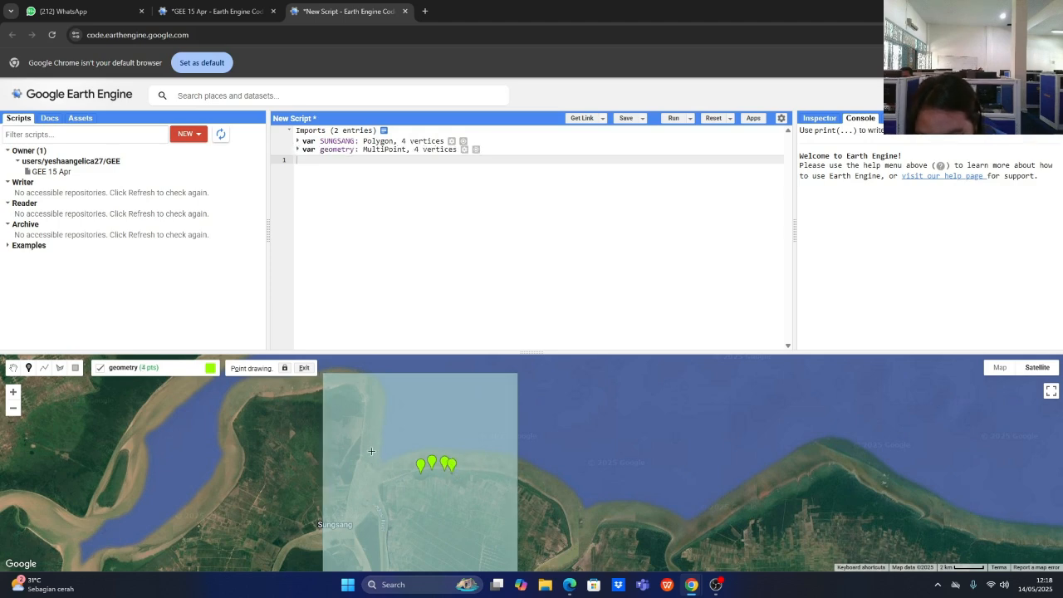
Step: Add four green markers along the rectangle's northwestern coast and two on the island in the river near Sungsang
left_click(335, 392)
left_click(349, 388)
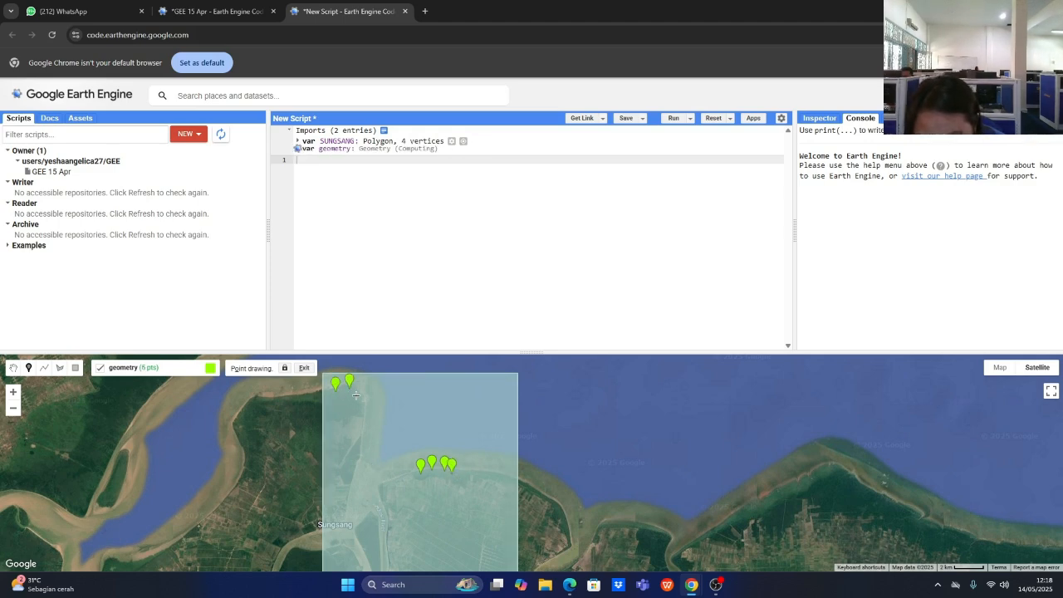
left_click(356, 395)
left_click(359, 406)
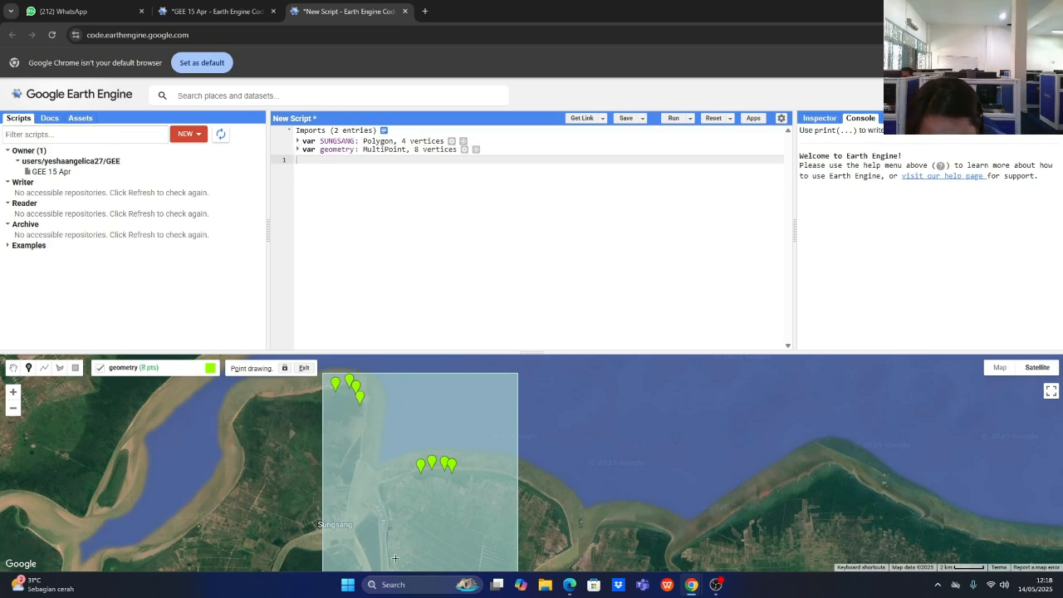
left_click(365, 530)
left_click(370, 542)
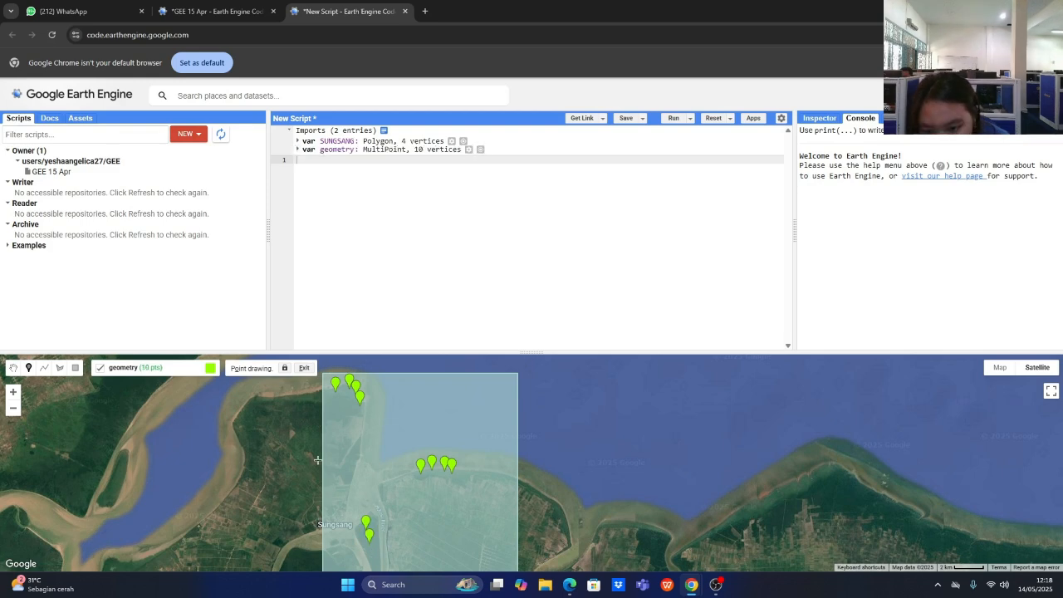
Step: Configure the green marker layer as a FeatureCollection named PointMangrove, with property LC set to 0
mouse_move(127, 376)
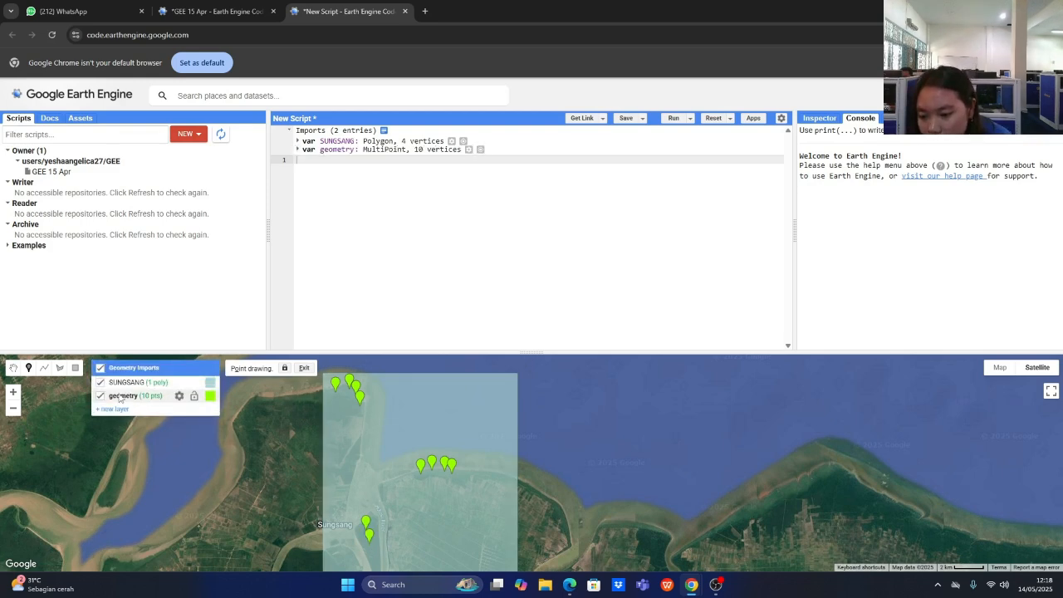
left_click(179, 396)
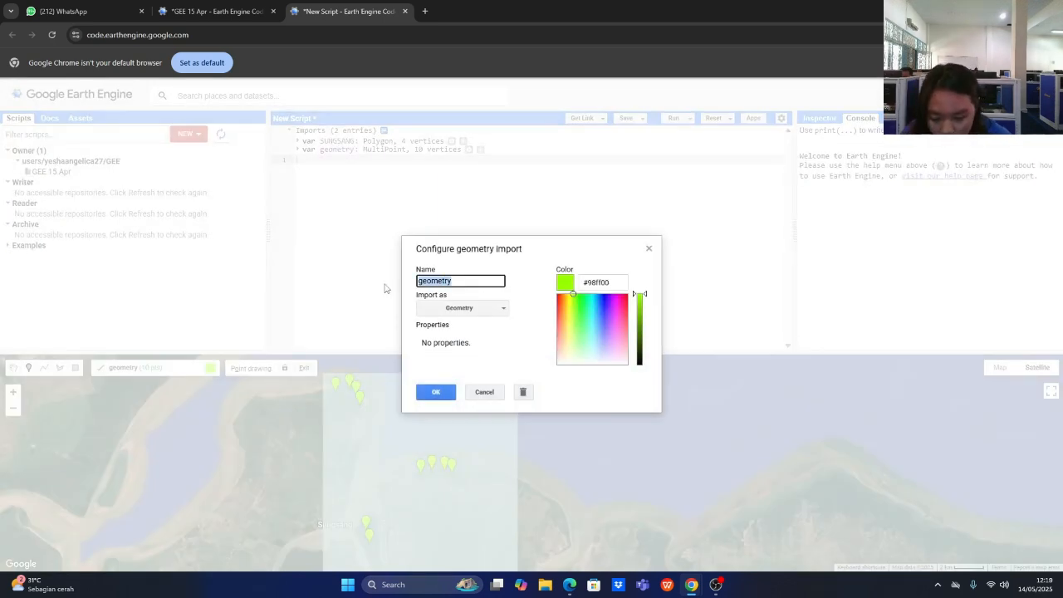
type("po")
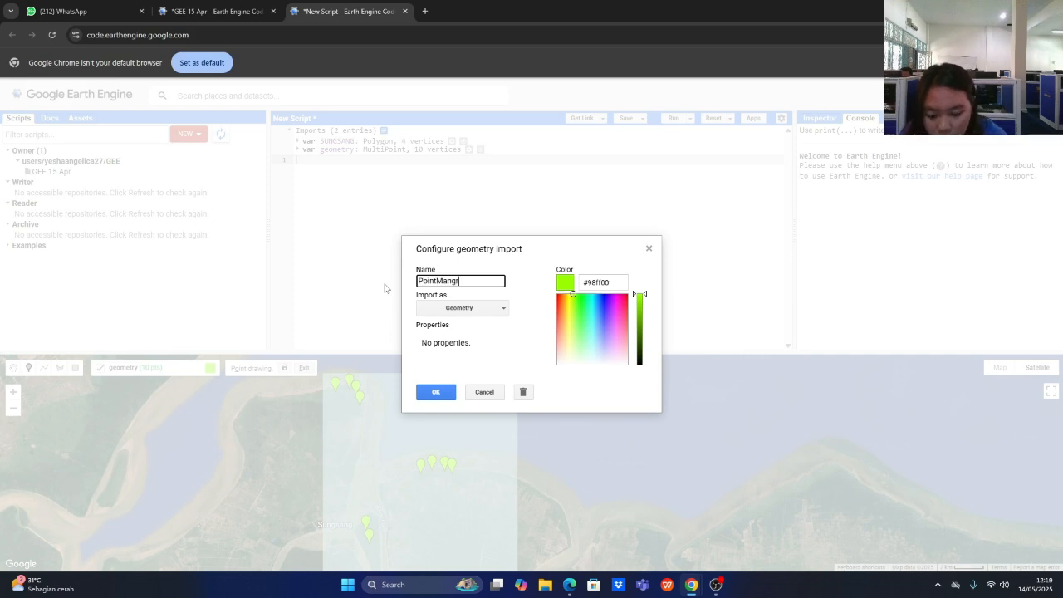
left_click(458, 312)
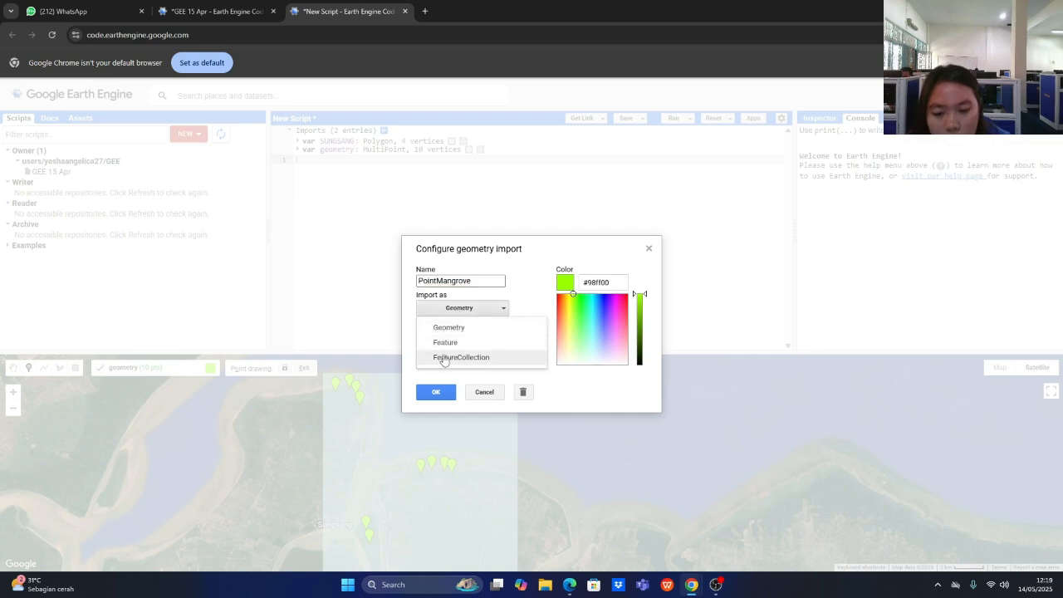
left_click(445, 357)
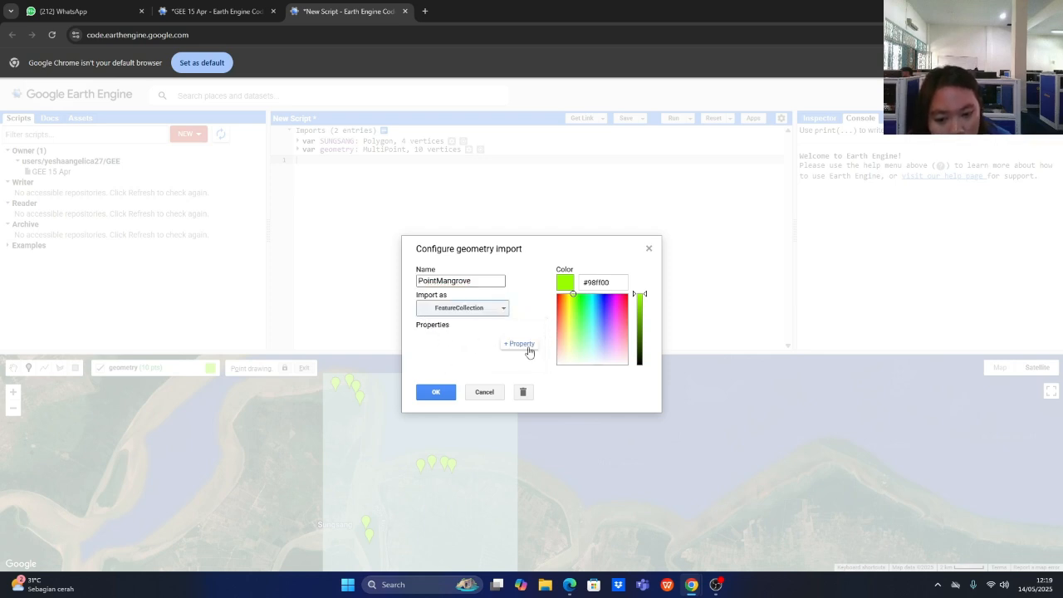
left_click(529, 351)
left_click(423, 355)
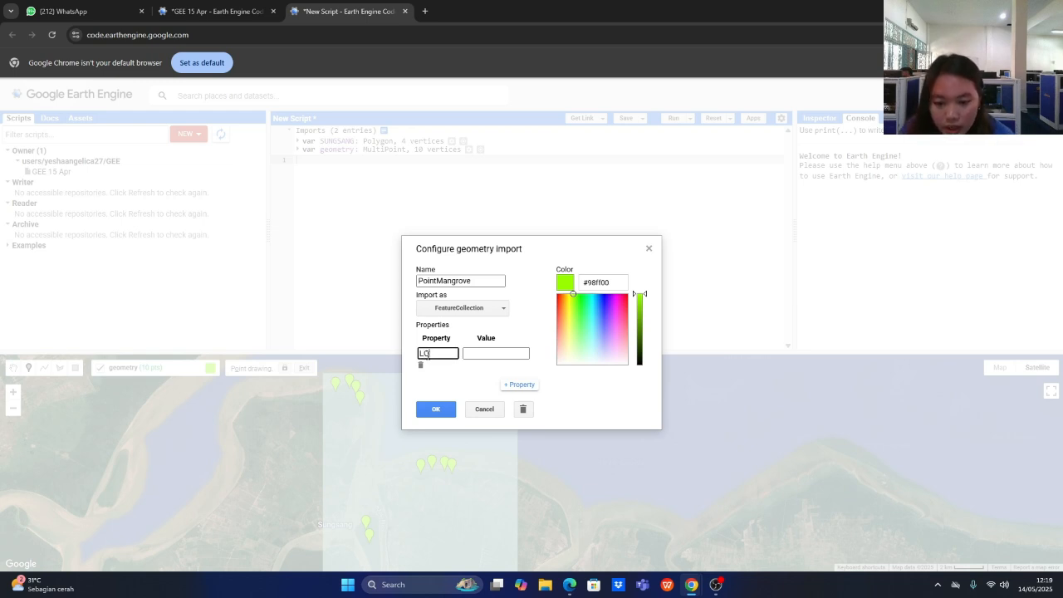
left_click(490, 352)
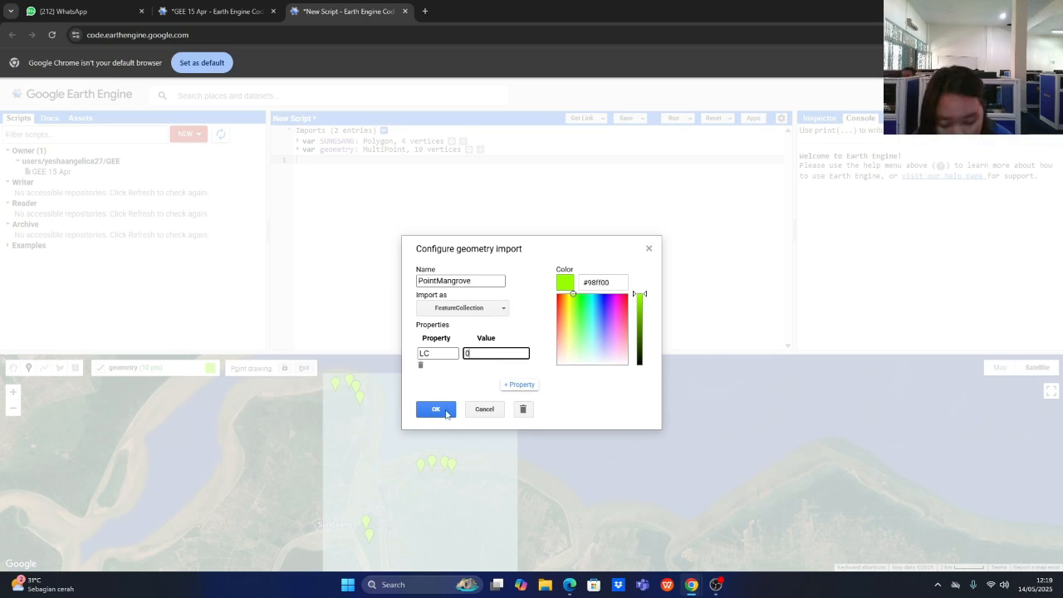
left_click(435, 408)
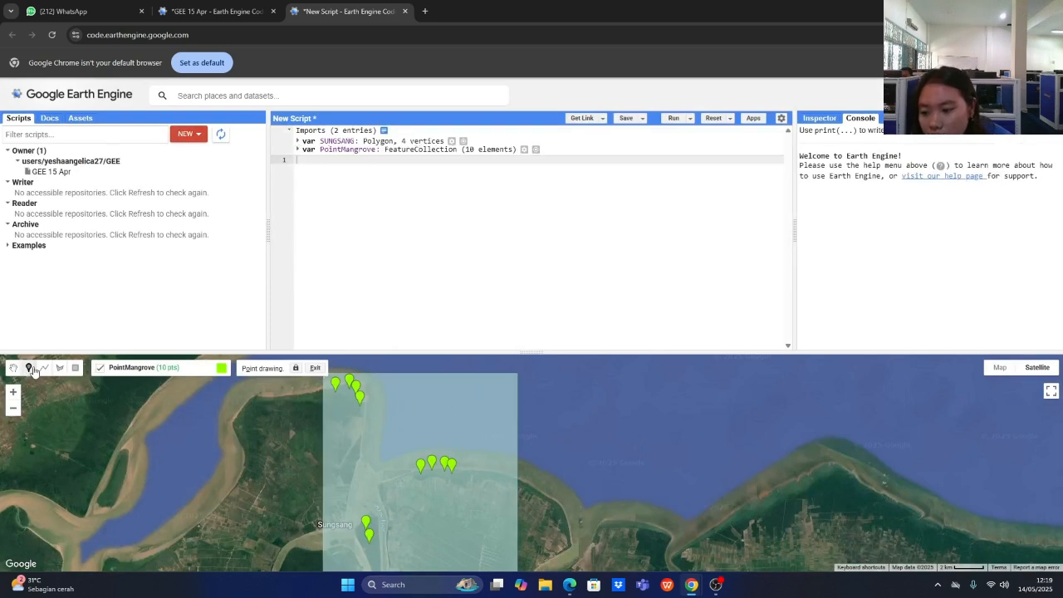
Step: Add a new geometry layer and place three markers on land, one west and two east of the river
mouse_move(107, 371)
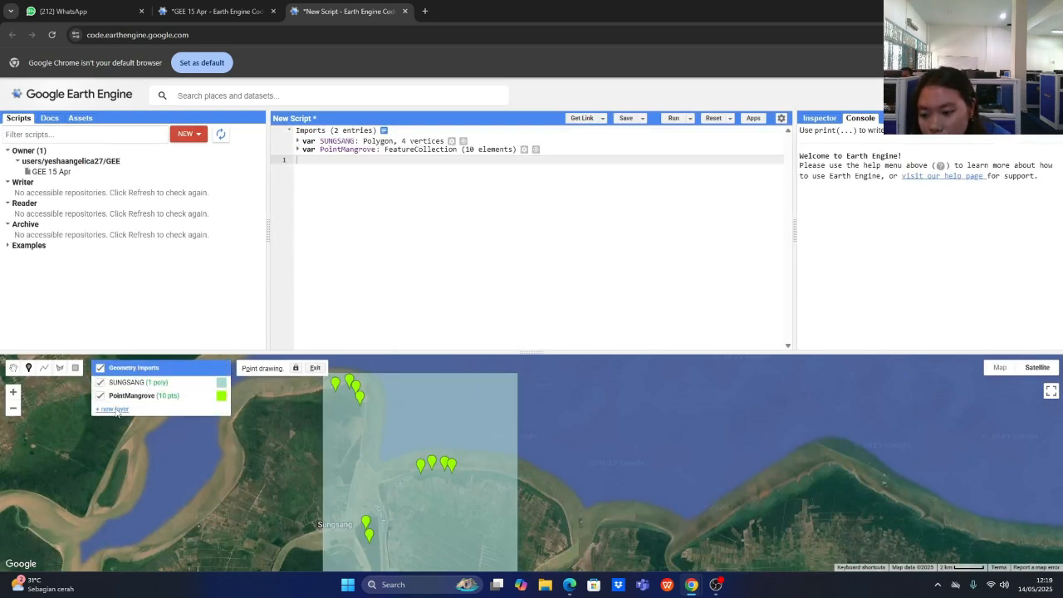
left_click(118, 409)
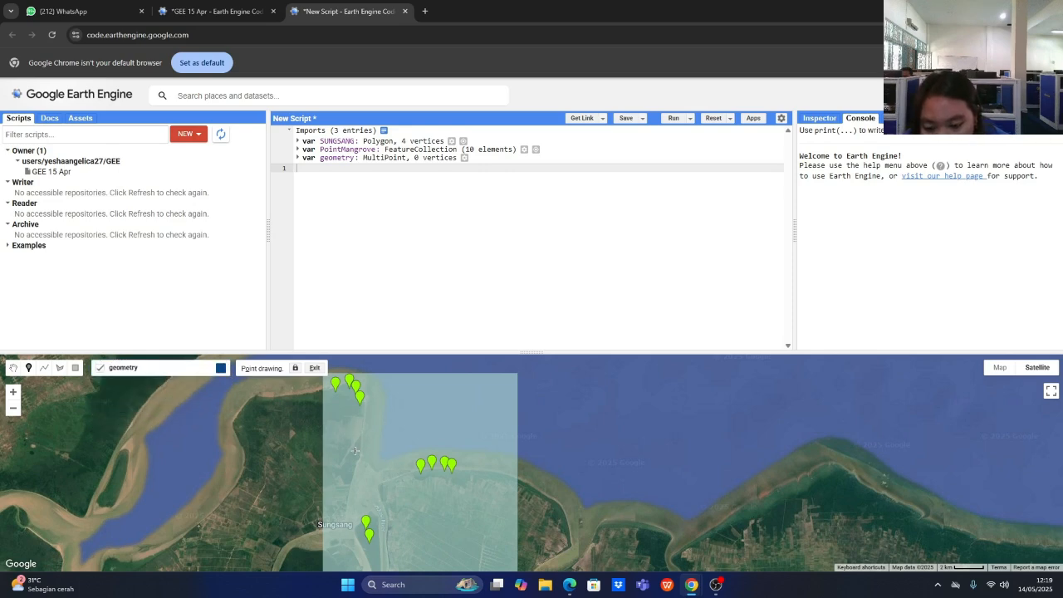
left_click(337, 494)
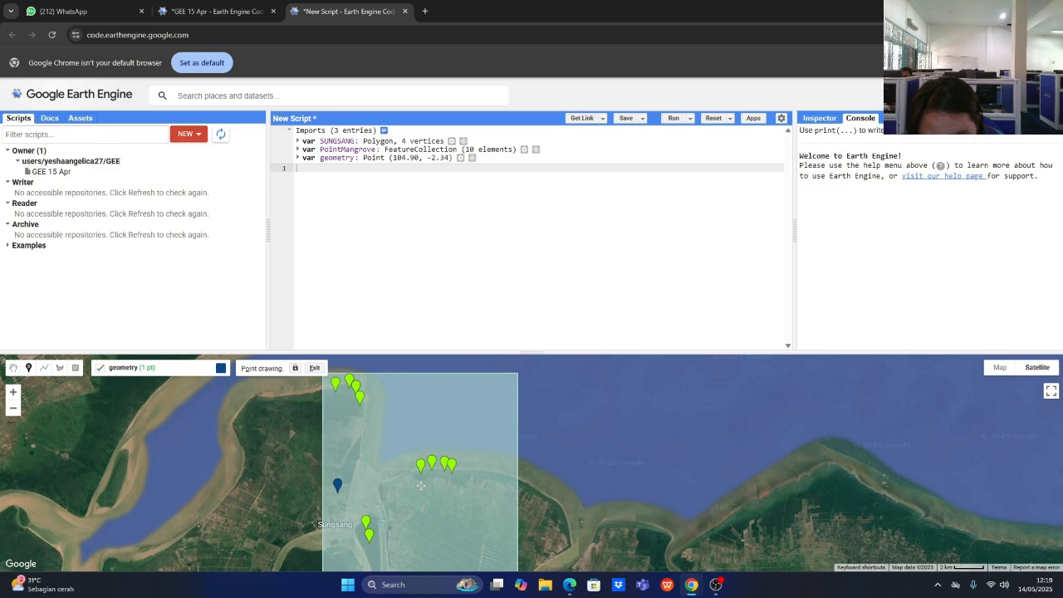
left_click(421, 485)
left_click(398, 491)
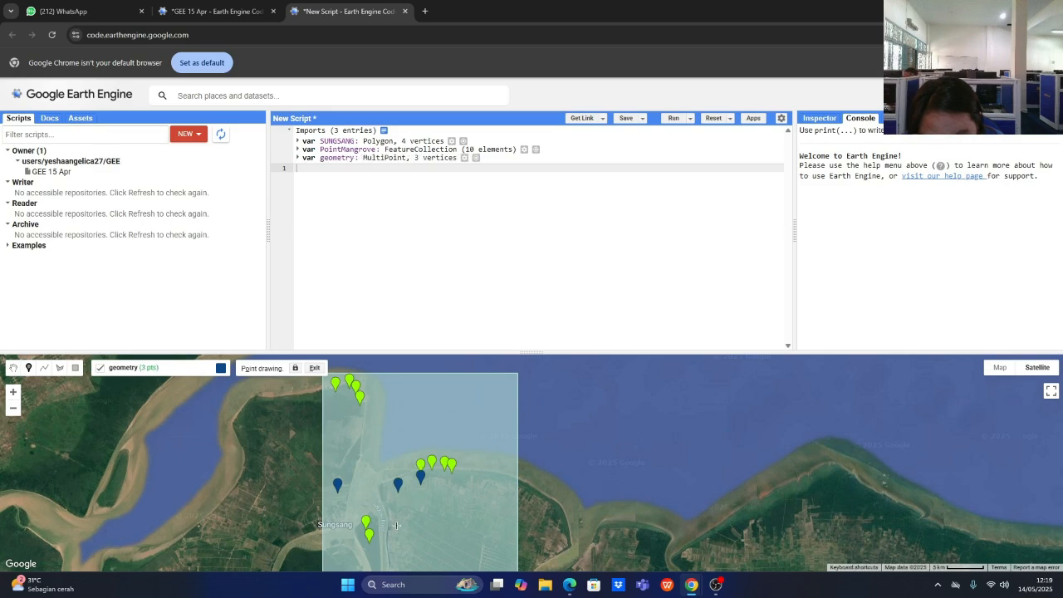
Step: Add seven more markers to the blue geometry layer on land east of the river, inside the SUNGSANG rectangle
scroll(396, 524, "down", 3)
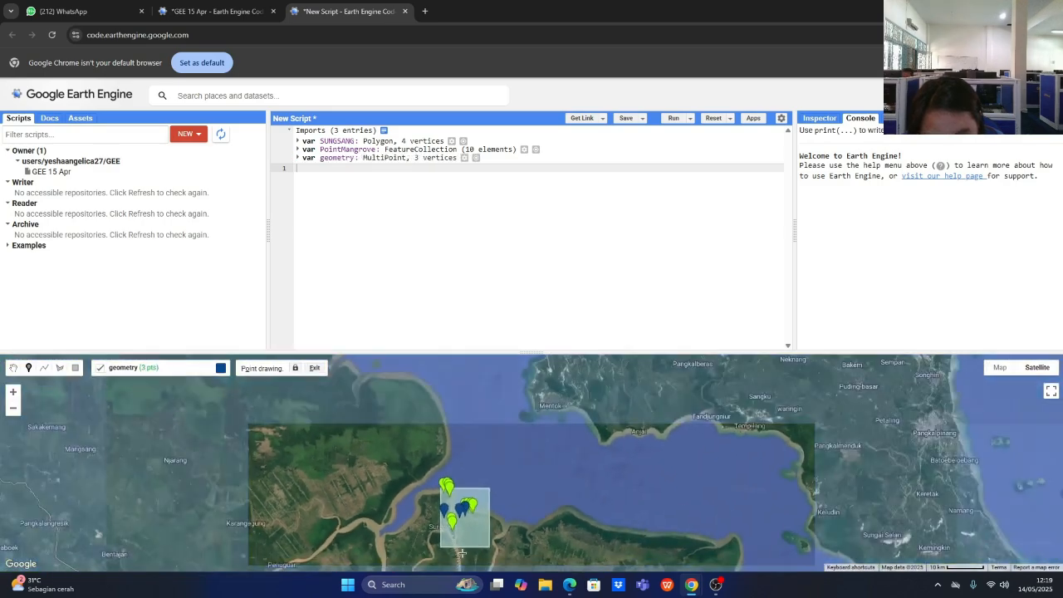
scroll(462, 552, "up", 3)
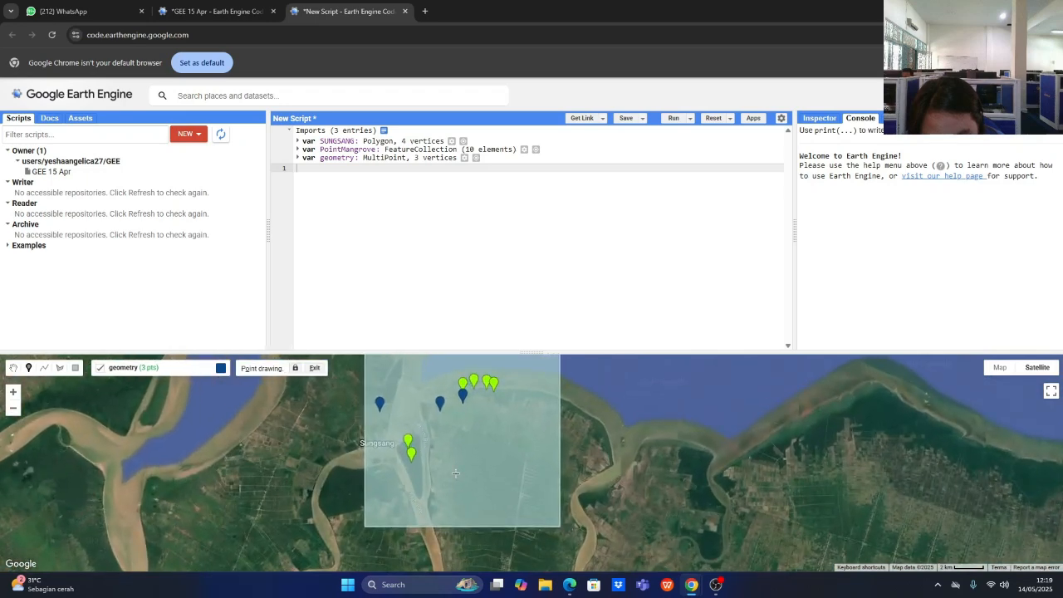
left_click(450, 471)
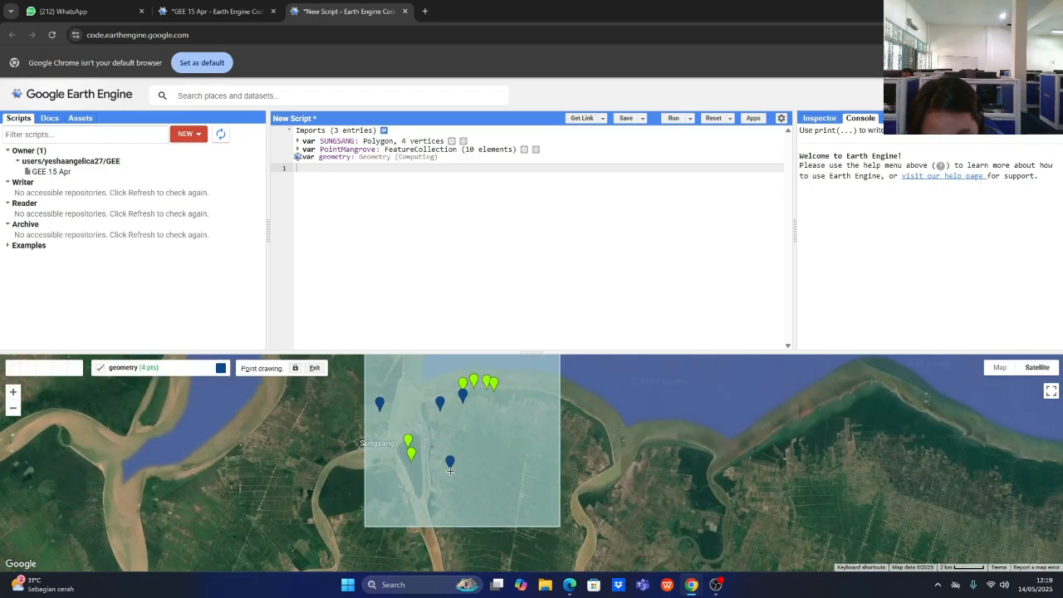
left_click(452, 486)
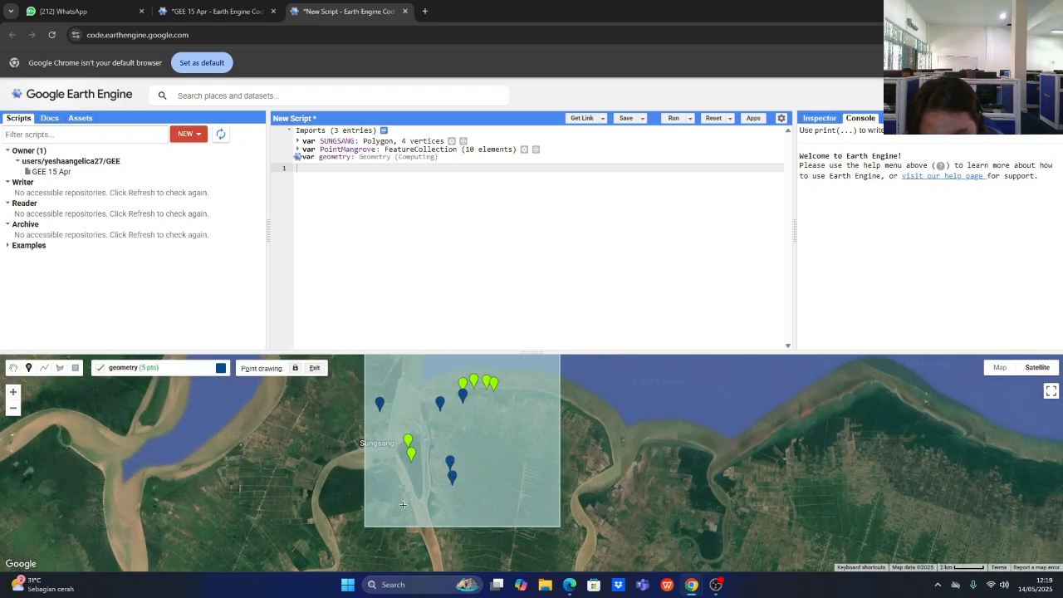
left_click(456, 507)
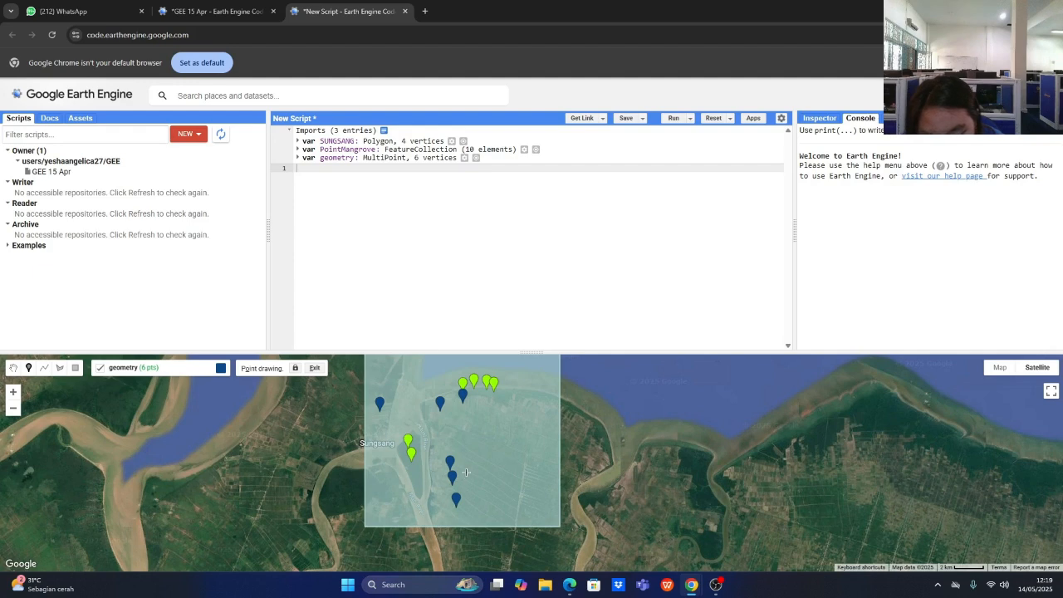
left_click(449, 433)
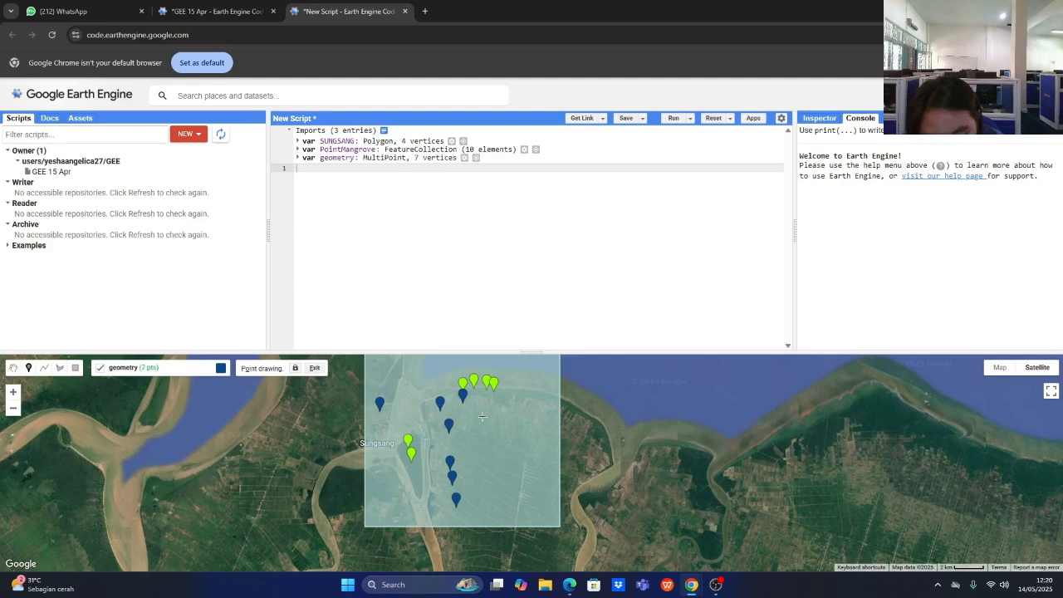
left_click(483, 407)
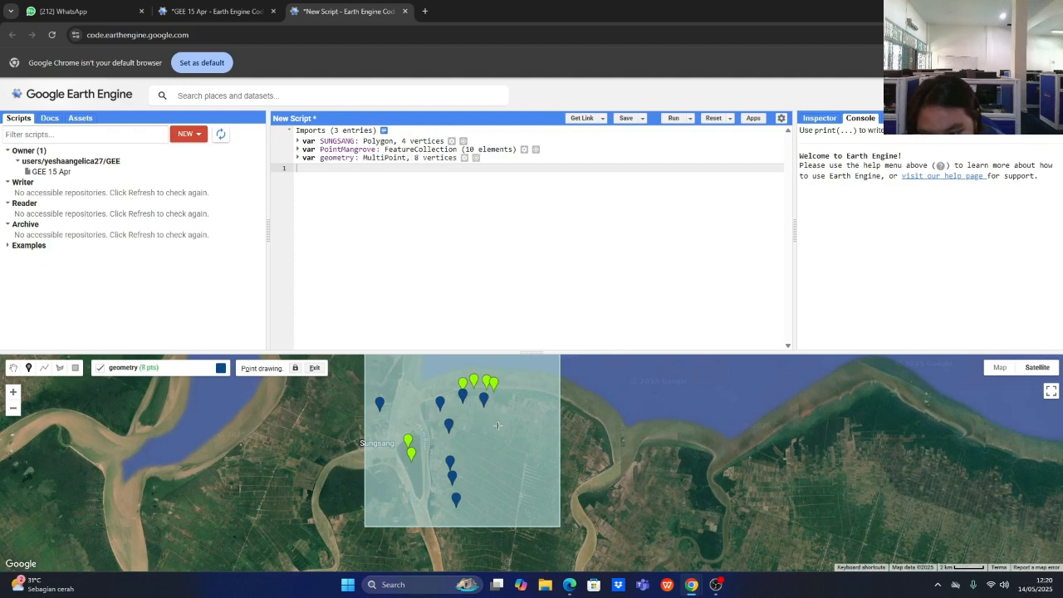
left_click(498, 424)
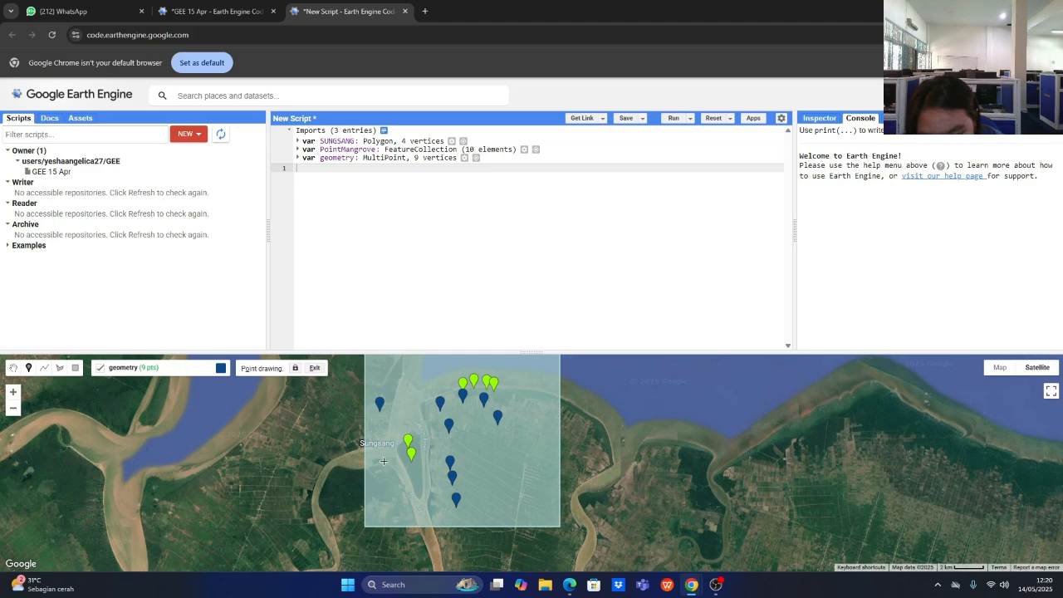
left_click(479, 497)
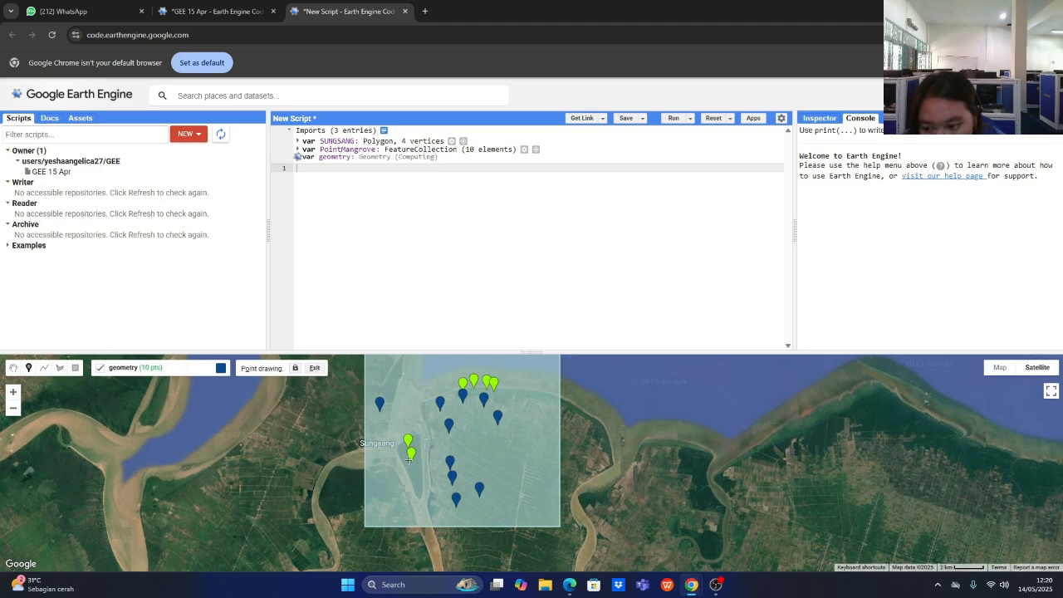
Step: Configure the blue marker layer as a FeatureCollection named PointNonMangrove and add the property LC
mouse_move(131, 413)
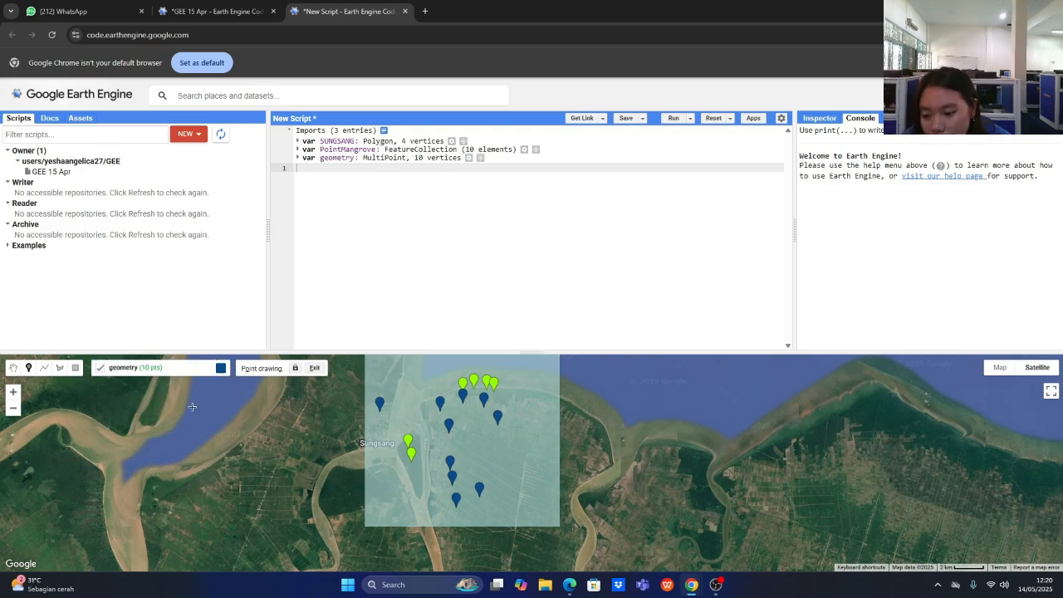
mouse_move(145, 378)
left_click(188, 414)
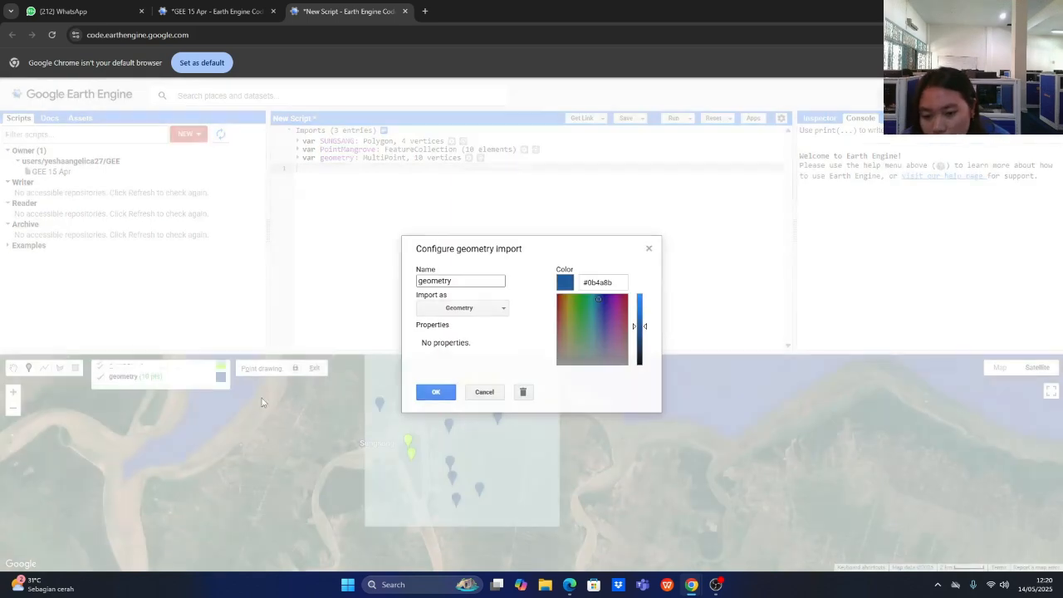
double_click(455, 282)
type("pl")
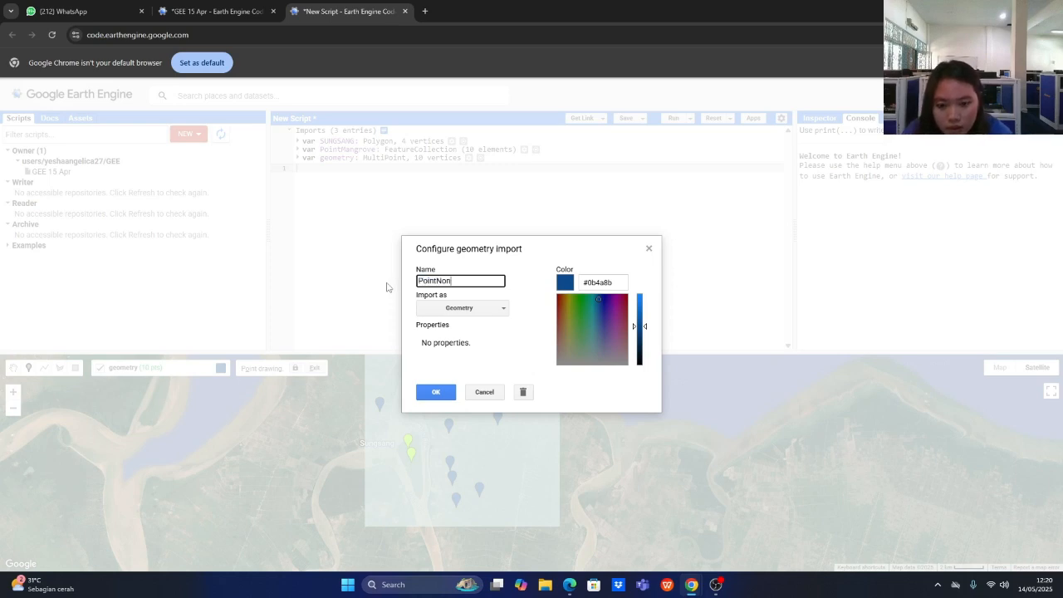
type("intNonMangrove")
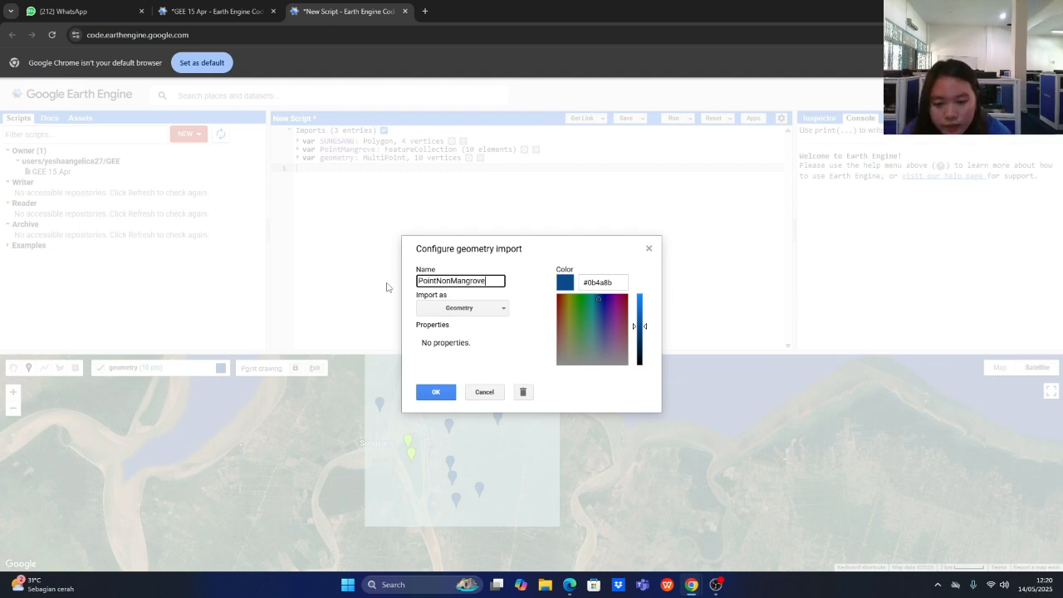
left_click(459, 307)
left_click(444, 354)
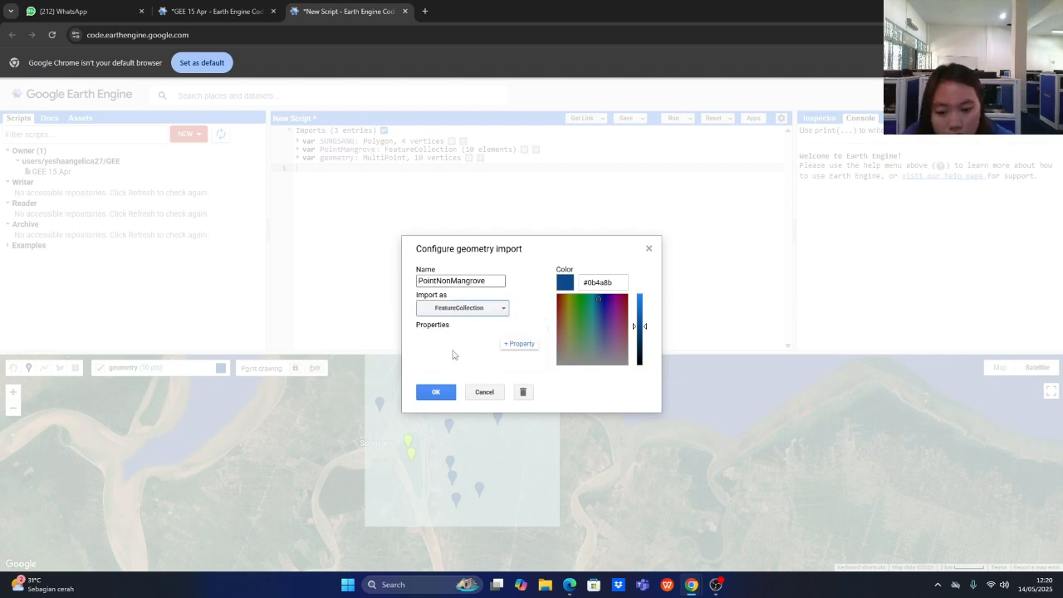
left_click(516, 344)
left_click(440, 354)
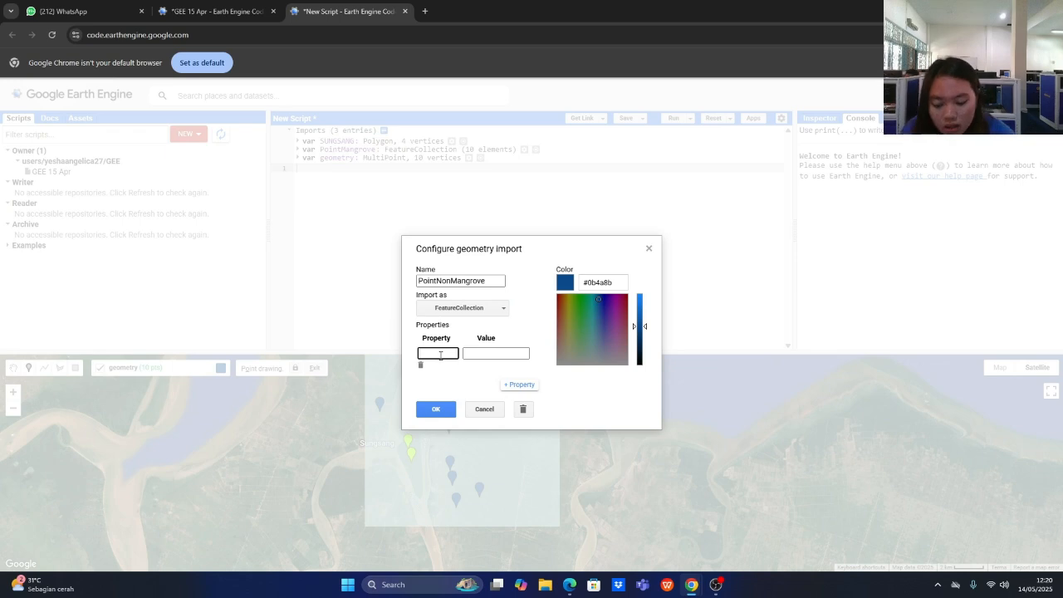
type("LC")
left_click(470, 352)
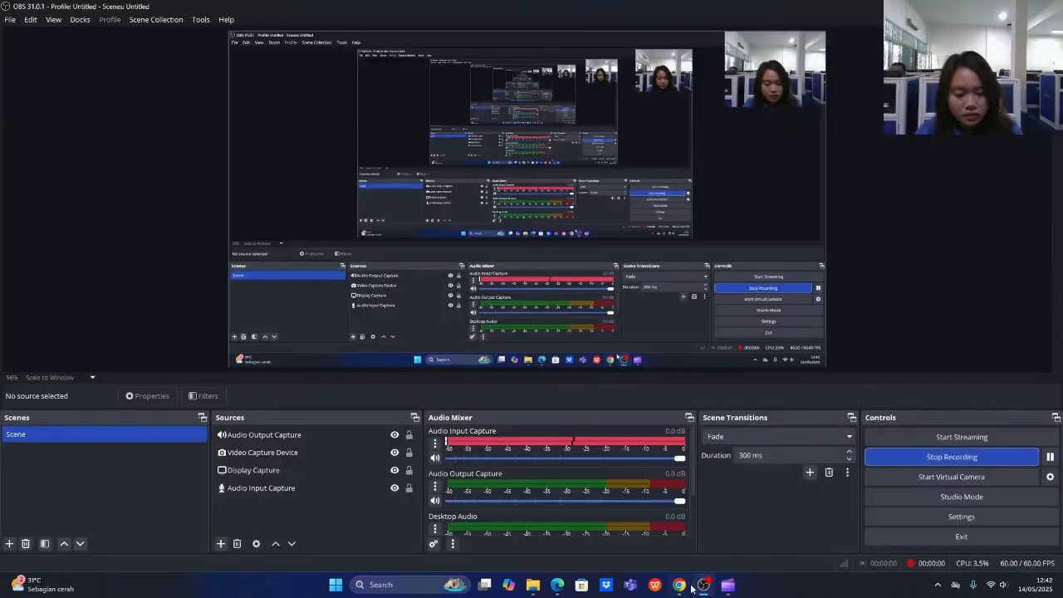
Step: Switch to the Earth Engine browser window, show satellite imagery, and add a new geometry layer for rectangle drawing
left_click(686, 586)
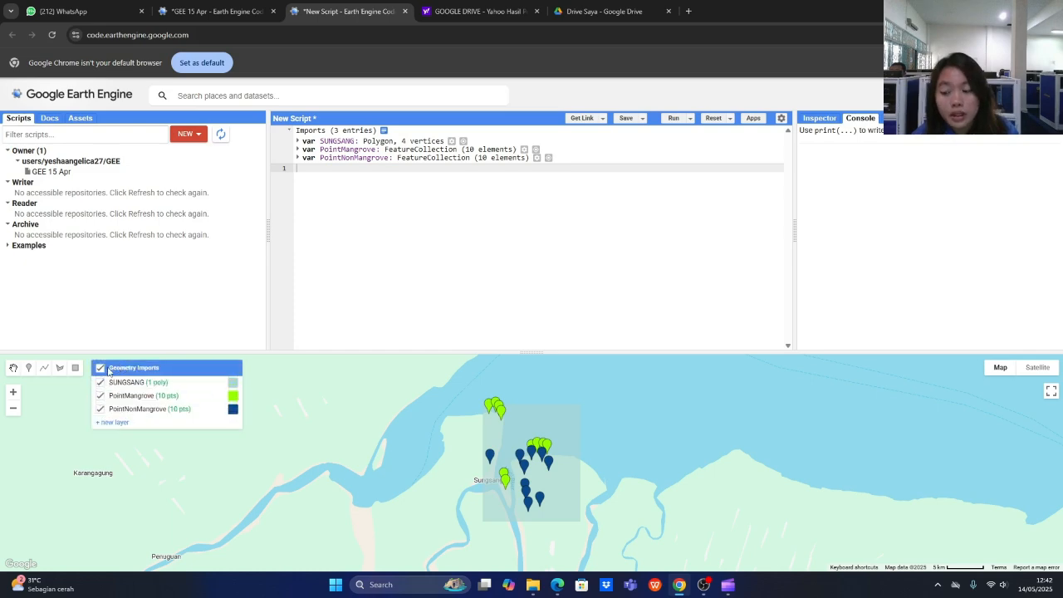
left_click(1037, 367)
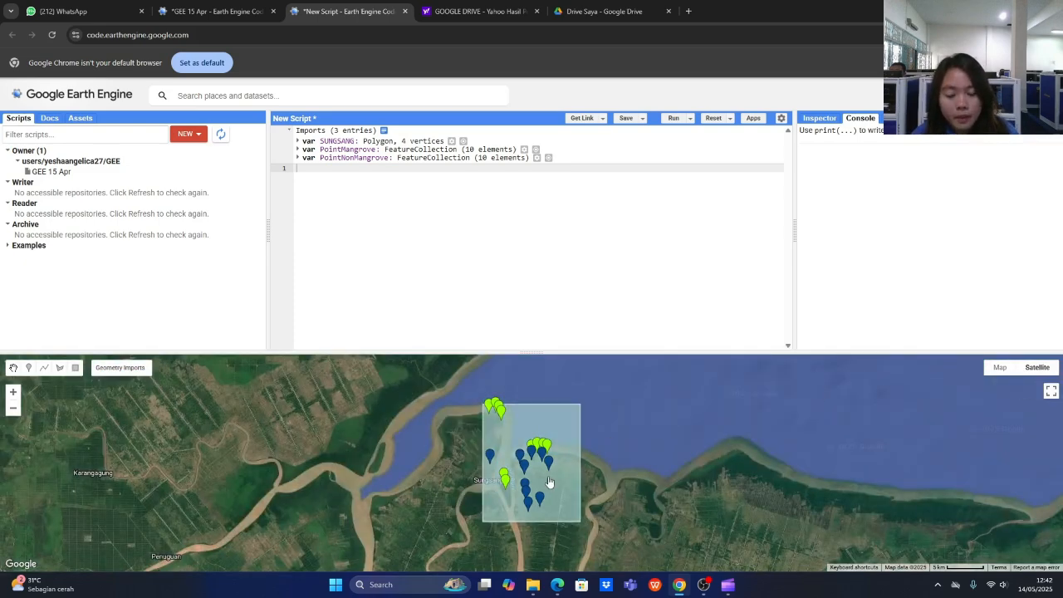
left_click(75, 368)
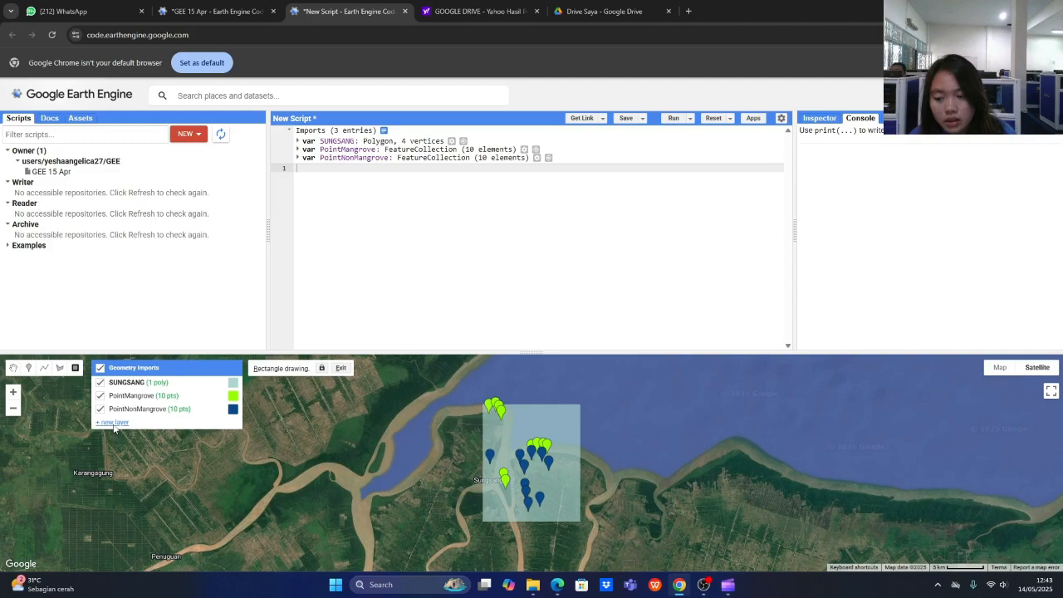
left_click(114, 424)
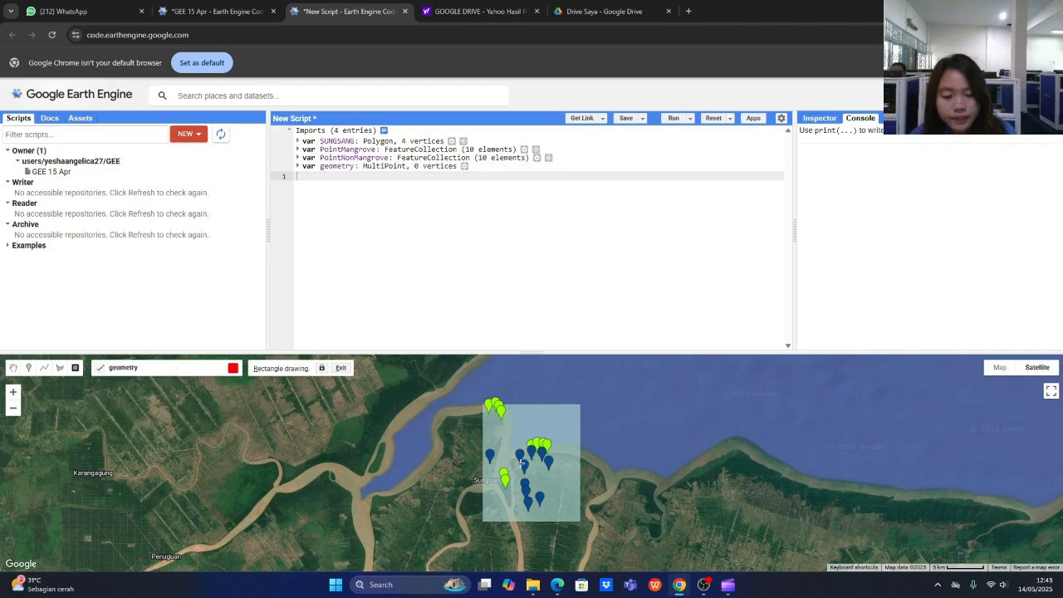
Step: Draw four small rectangles in the red layer: two on the coast east of the river mouth and two near its west bank
scroll(510, 434, "up", 2)
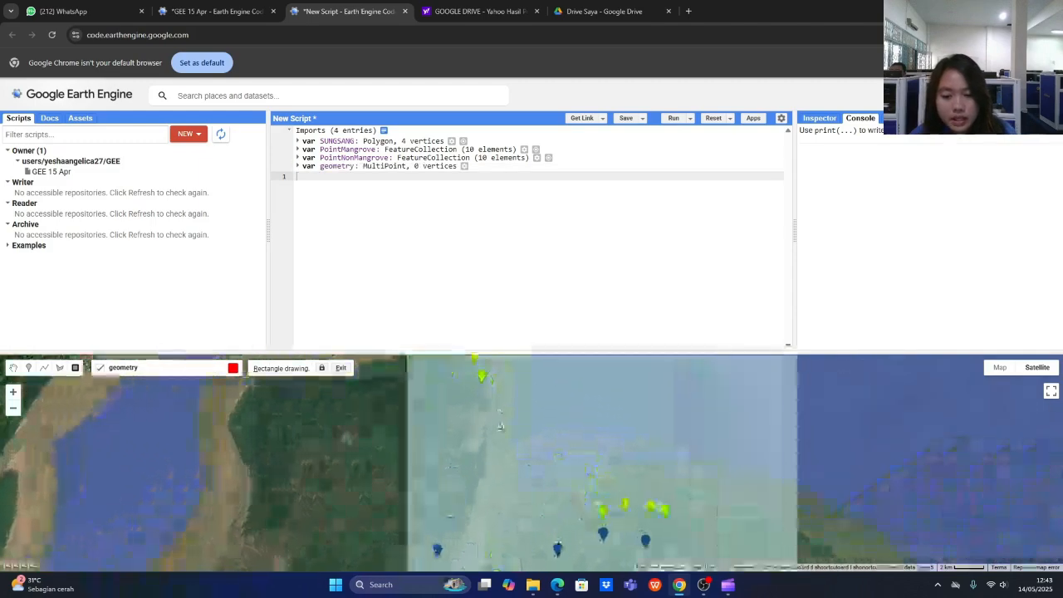
left_click(597, 517)
left_click(677, 519)
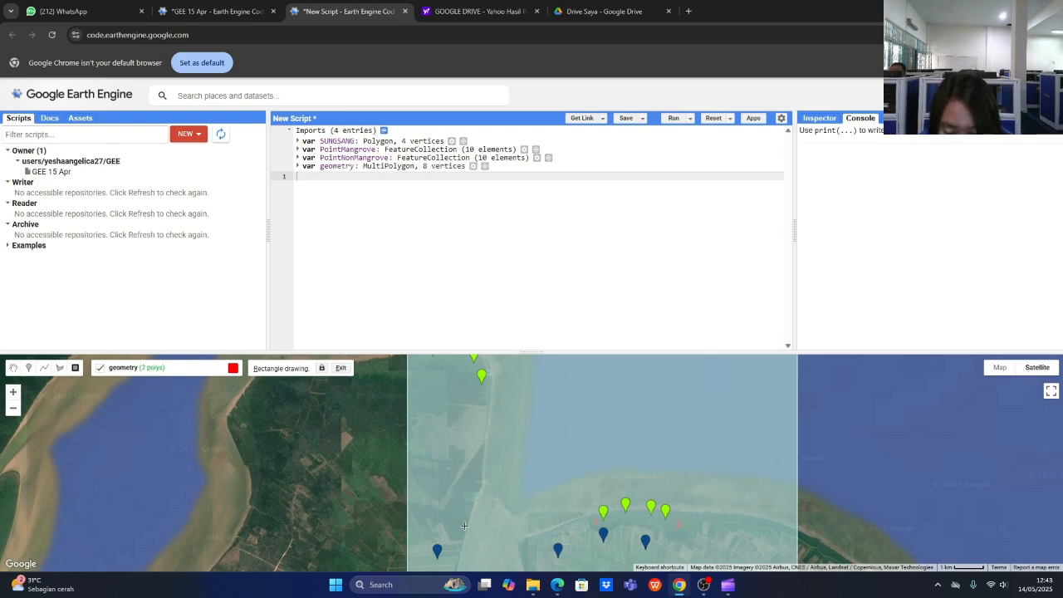
scroll(458, 523, "up", 1)
scroll(461, 538, "up", 1)
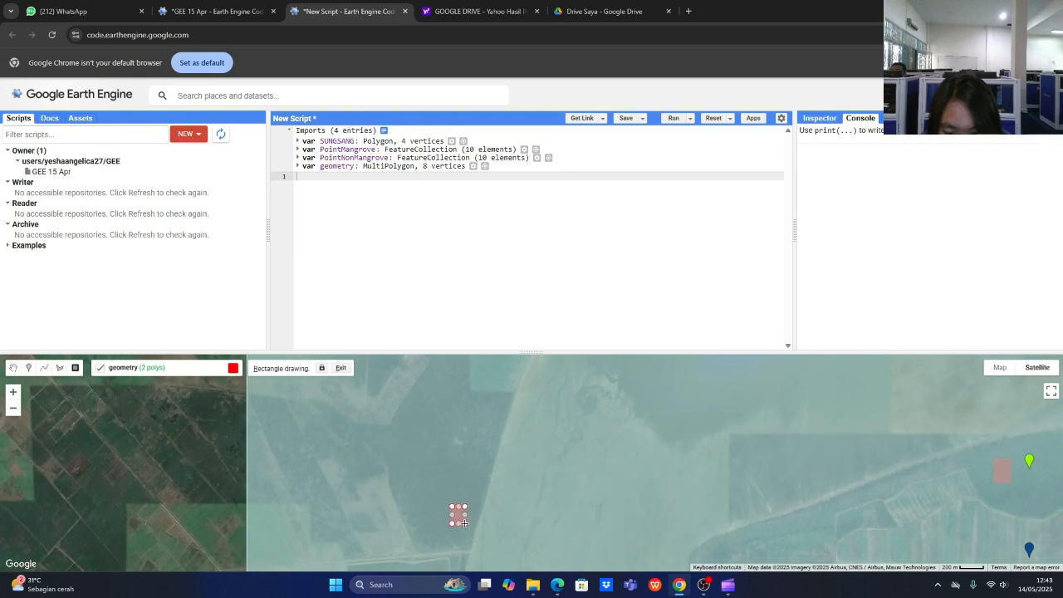
left_click_drag(475, 449, 485, 463)
scroll(620, 524, "down", 1)
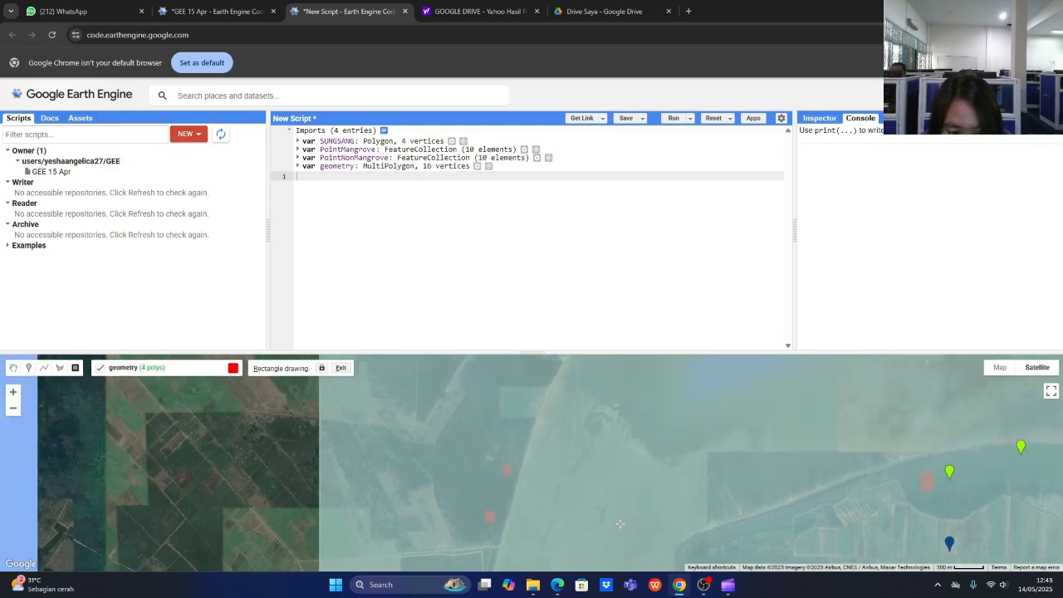
Step: Draw five more small red rectangles around the river fork south of Sungsang, on the east bank, the island and the west bank
scroll(620, 524, "down", 4)
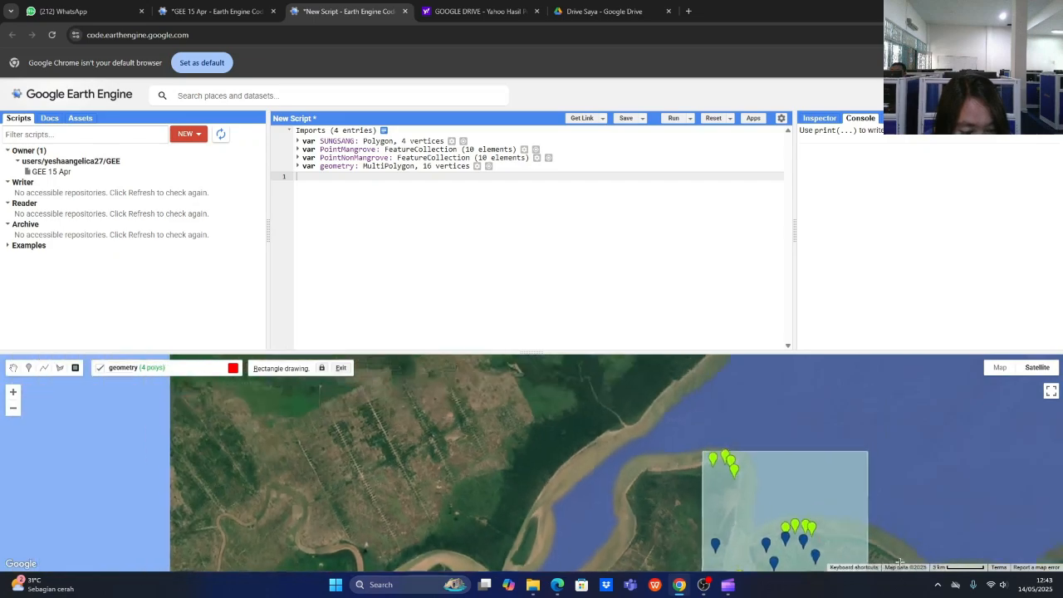
scroll(899, 563, "down", 2)
scroll(895, 548, "up", 2)
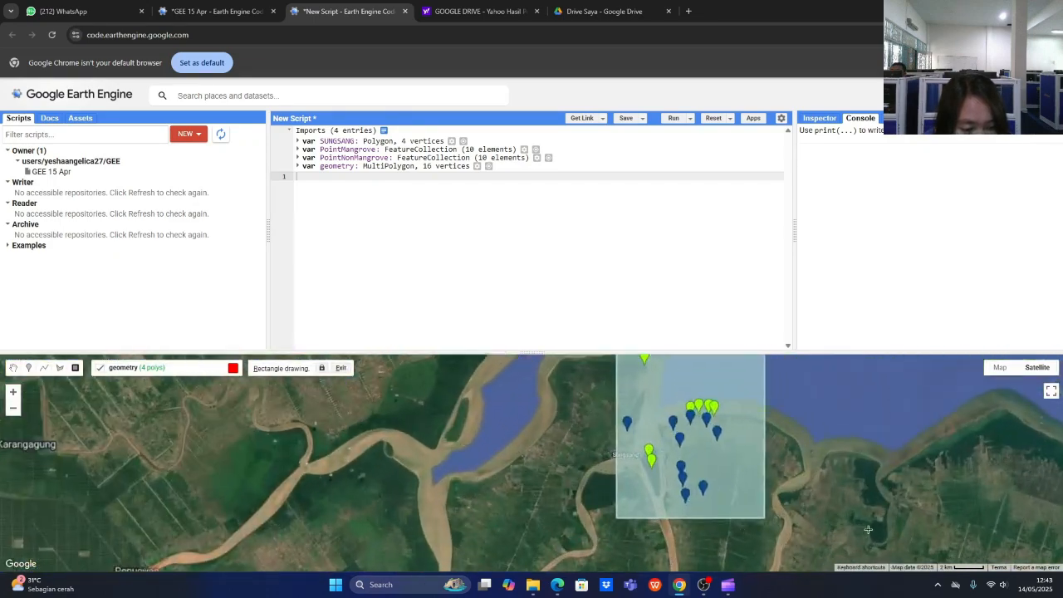
scroll(719, 519, "up", 2)
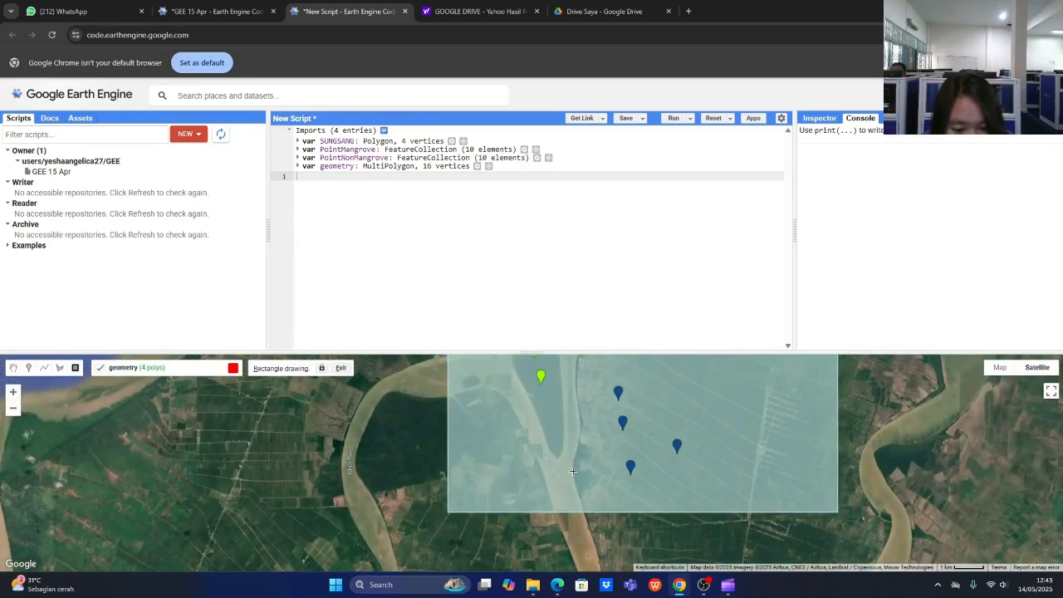
left_click(577, 474)
left_click(555, 435)
left_click(542, 410)
scroll(507, 442, "up", 3)
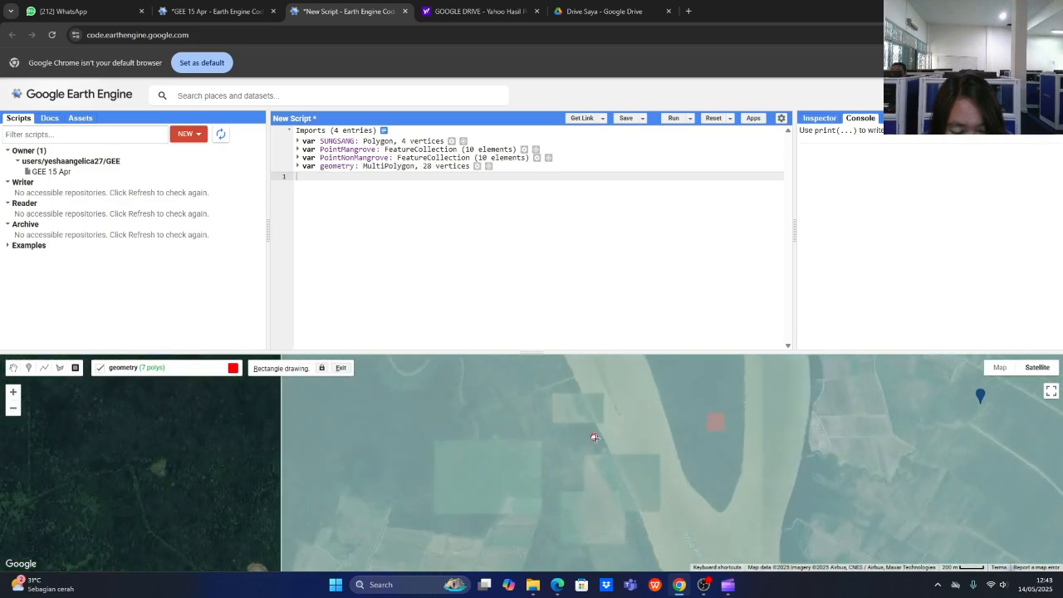
left_click(597, 439)
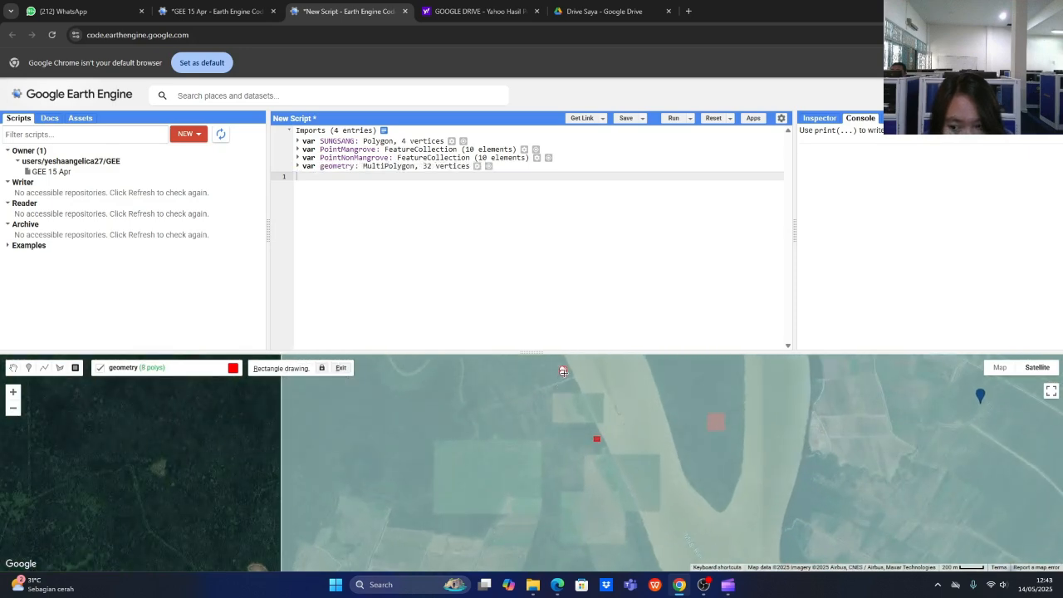
left_click(565, 375)
scroll(561, 368, "up", 2)
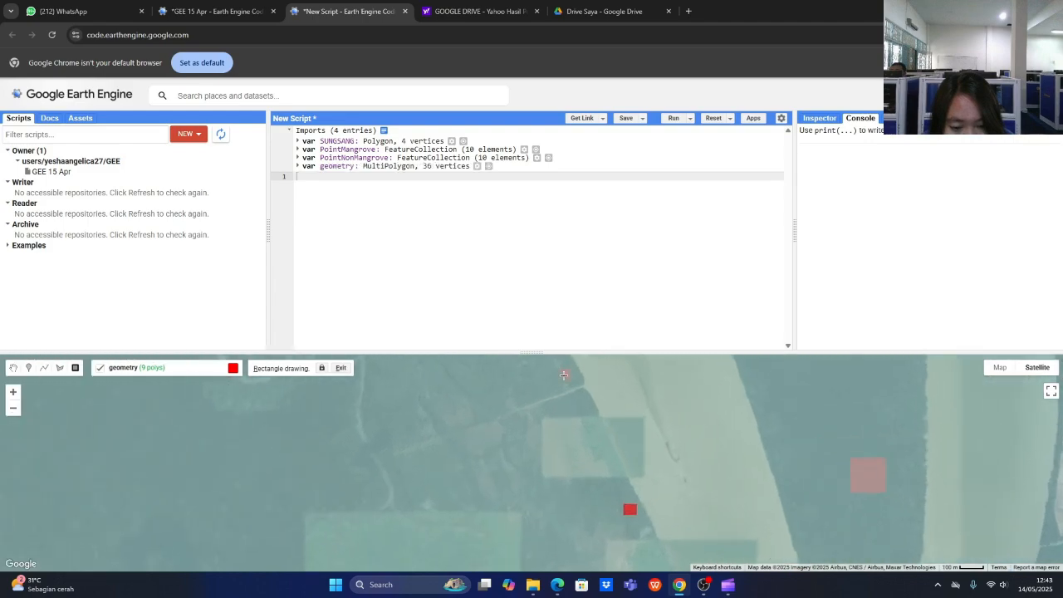
scroll(561, 369, "down", 5)
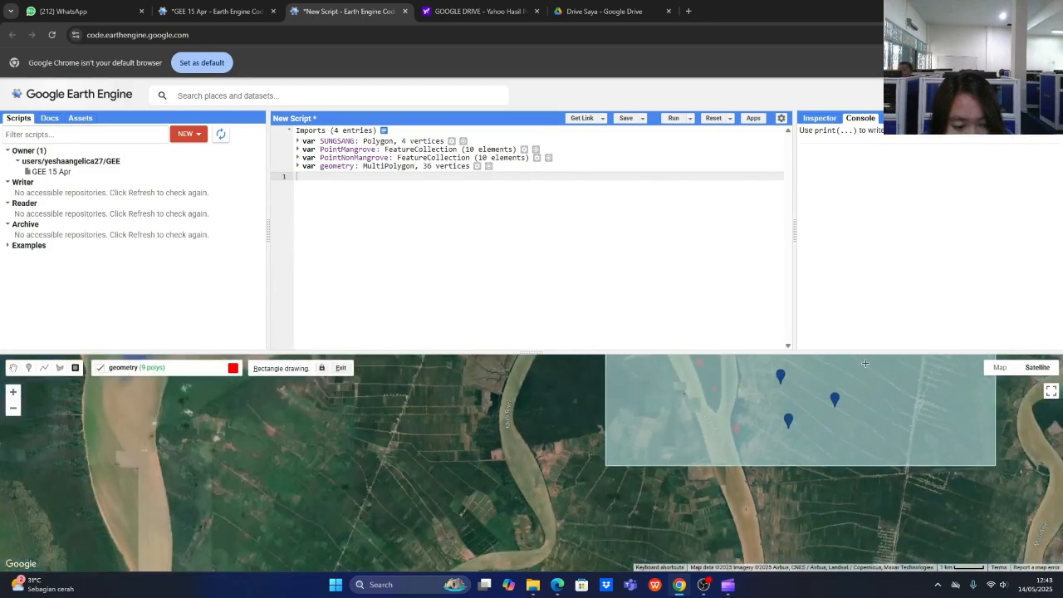
scroll(946, 390, "down", 4)
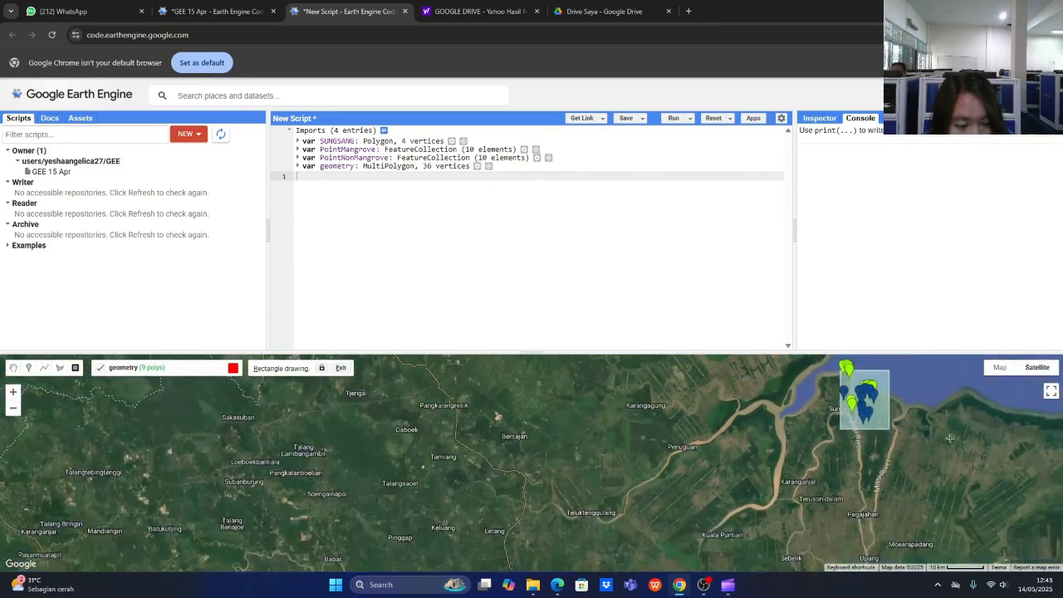
scroll(959, 427, "up", 4)
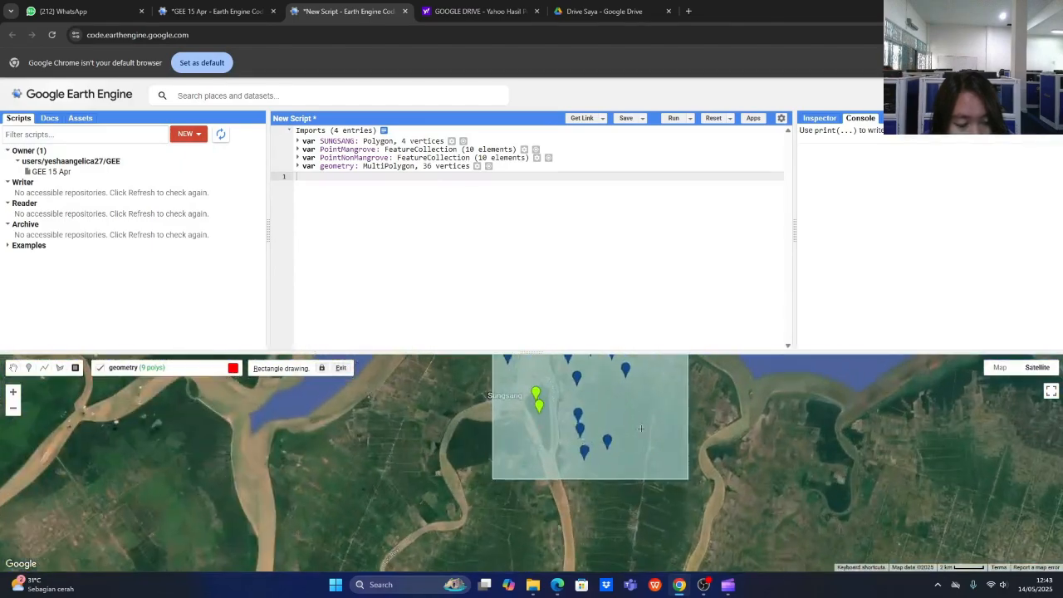
scroll(532, 458, "up", 1)
scroll(541, 412, "down", 1)
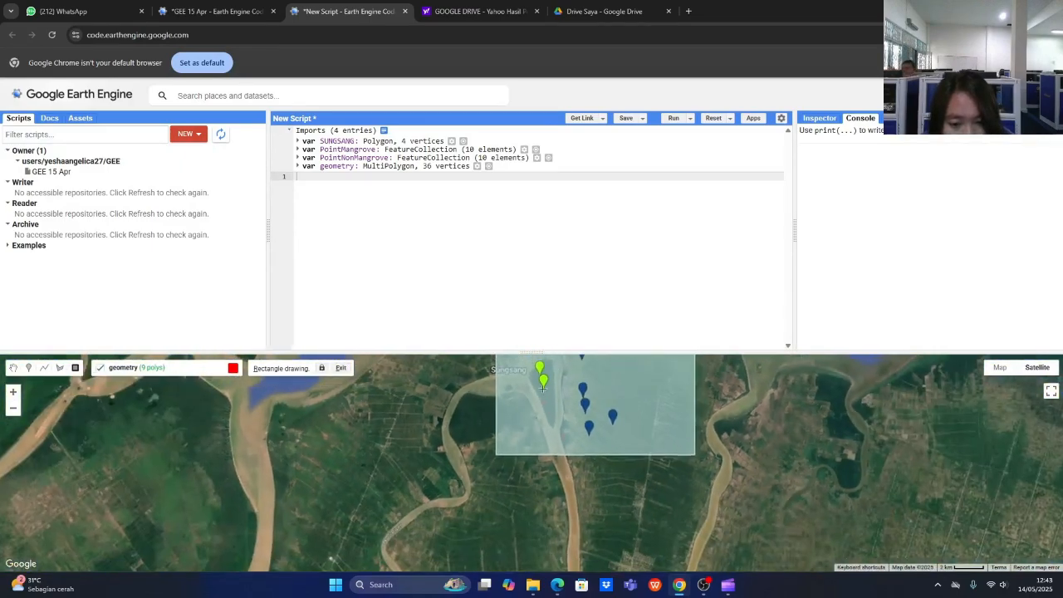
scroll(549, 367, "up", 1)
scroll(555, 348, "down", 4)
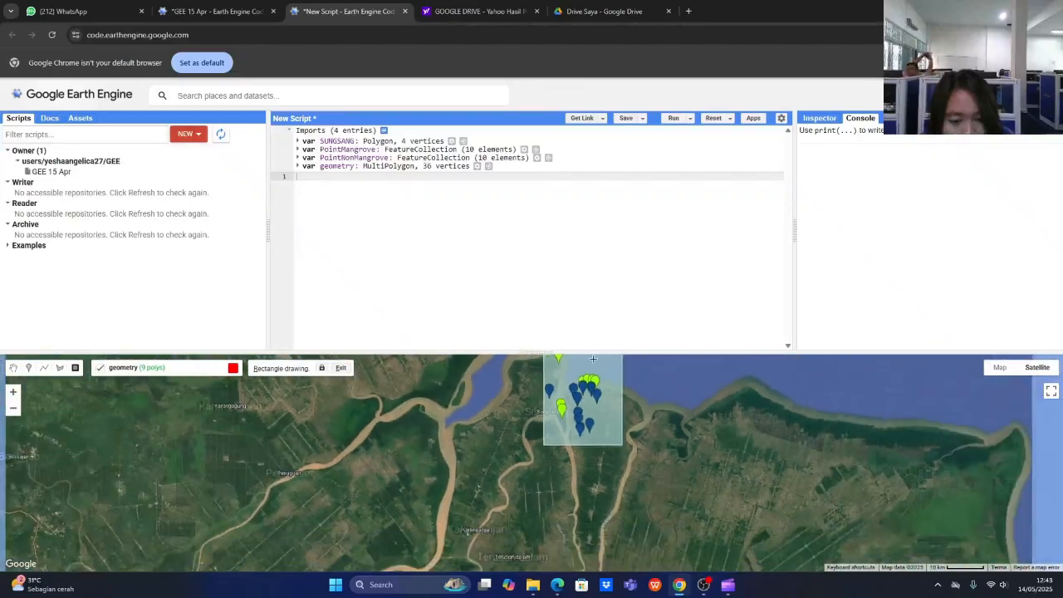
Step: Draw a tenth small red rectangle on the west bank of the river mouth, north of Sungsang
scroll(625, 488, "up", 2)
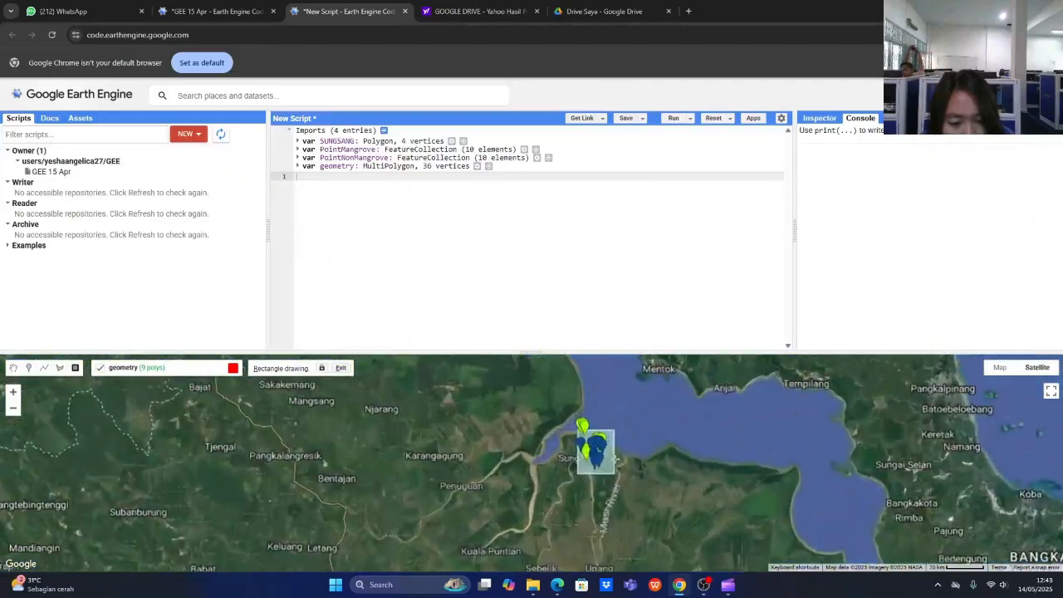
scroll(608, 429, "up", 2)
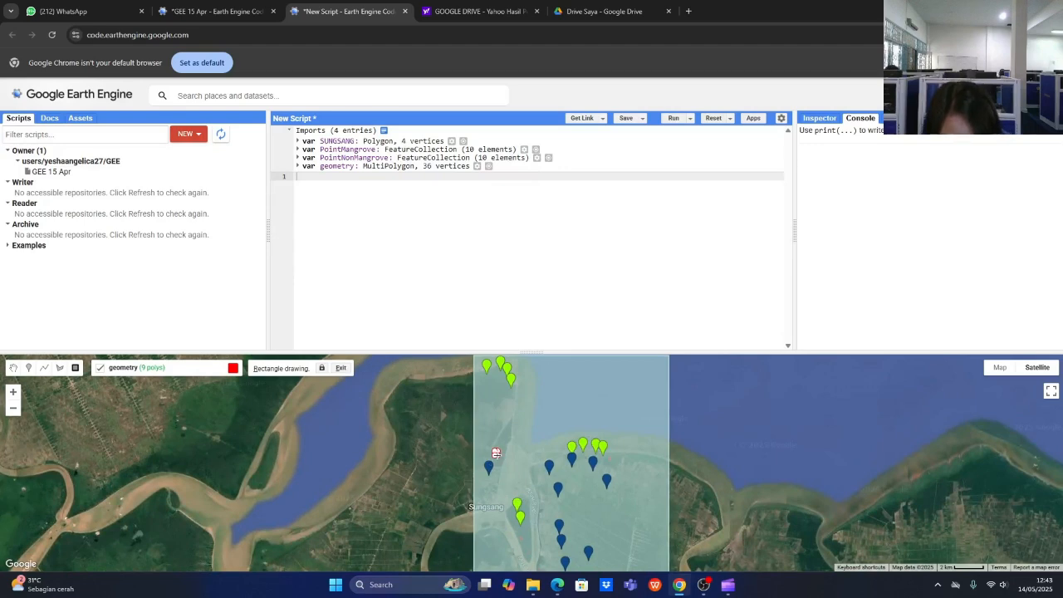
left_click_drag(496, 452, 555, 456)
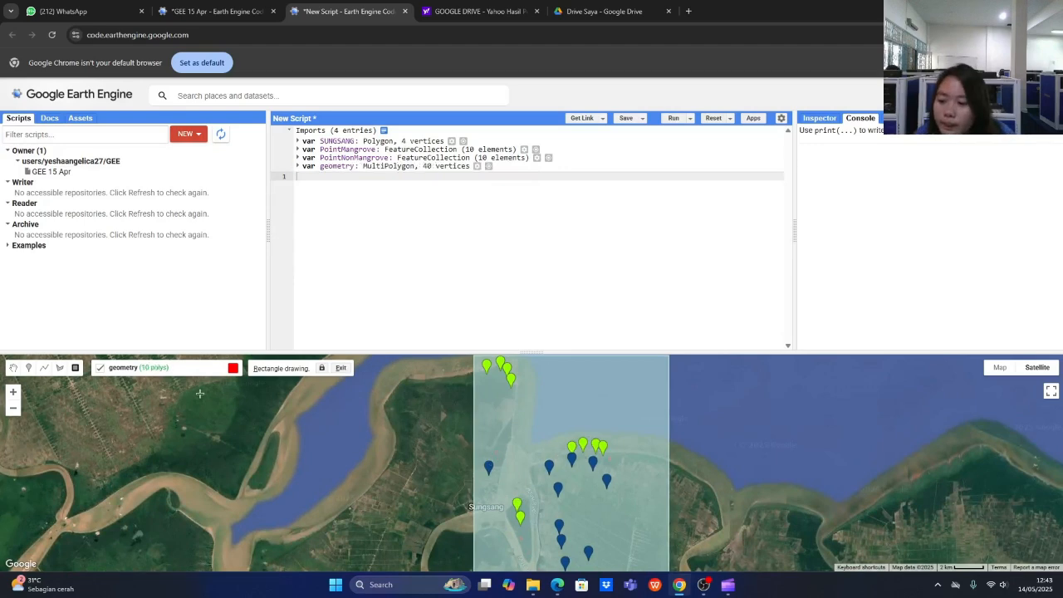
Step: Open the red rectangle layer's import settings and name it PolygonMangrove
mouse_move(140, 372)
left_click(174, 423)
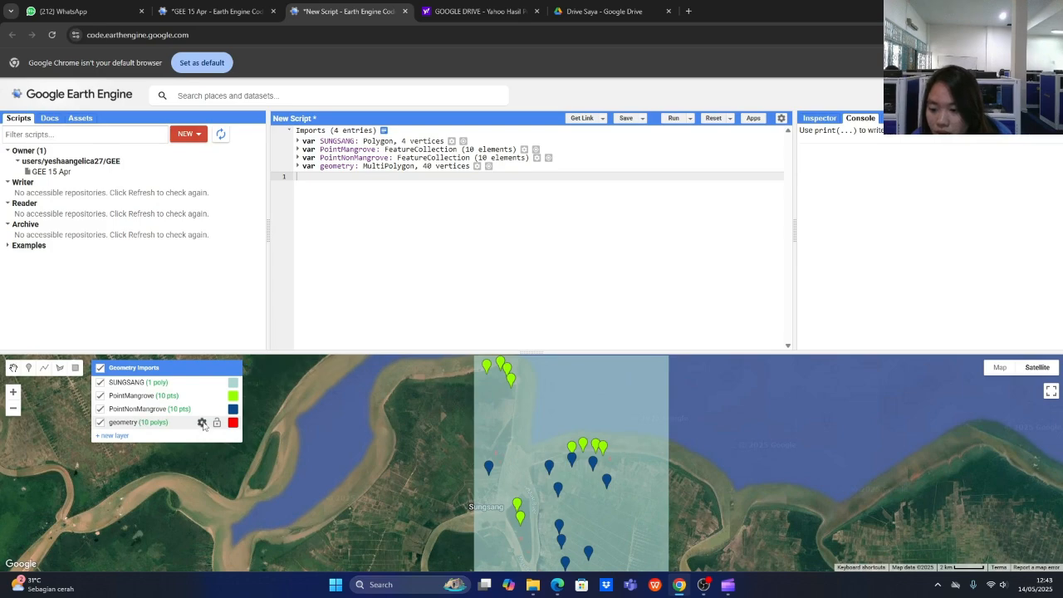
left_click(201, 423)
left_click_drag(463, 282, 334, 288)
type("Po")
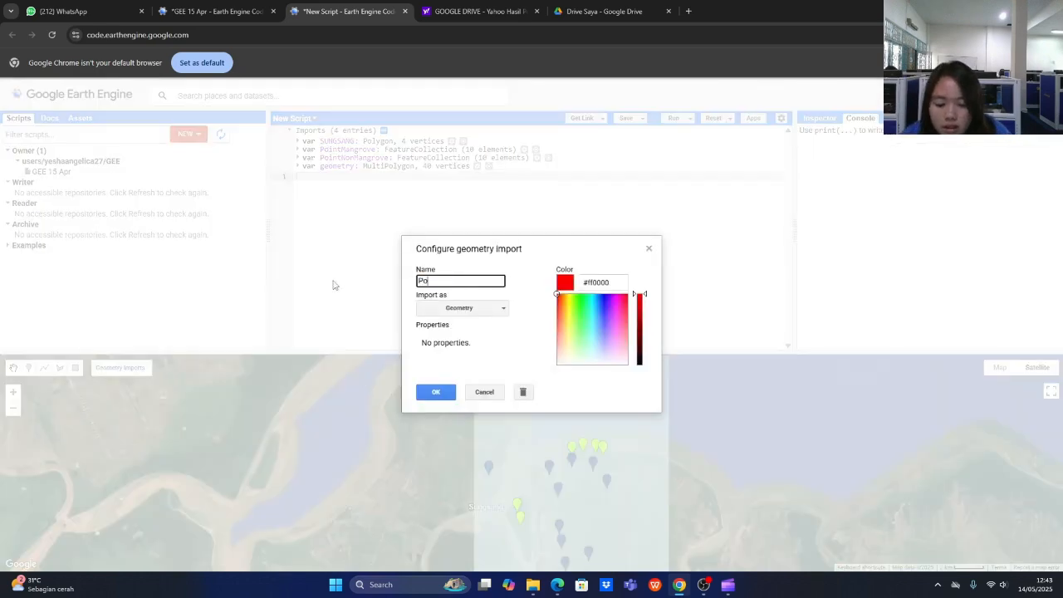
key("BackSpace")
key("BackSpace")
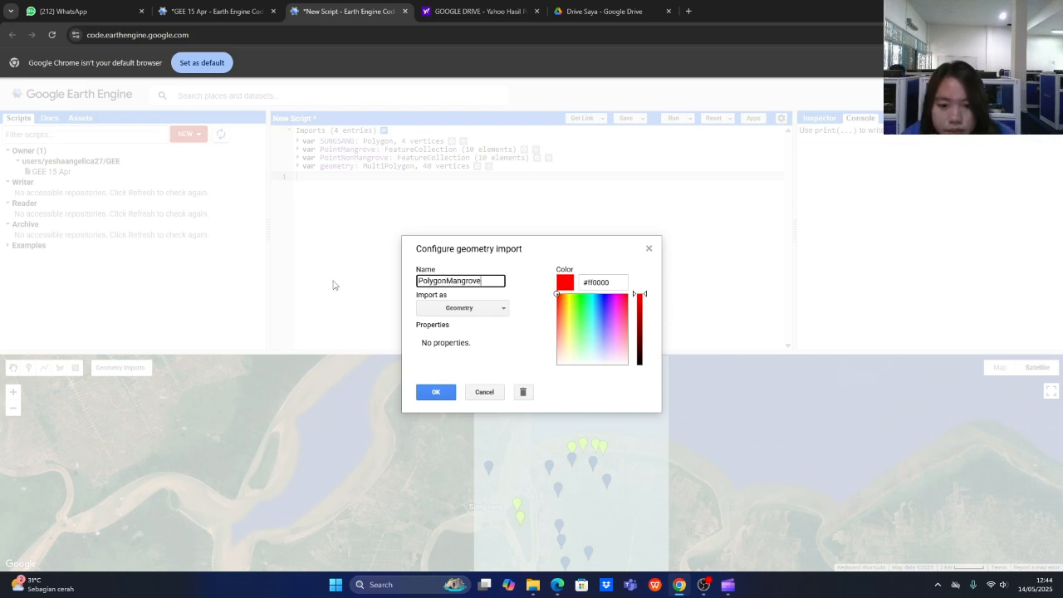
Step: Import PolygonMangrove as a FeatureCollection with the property LC set to 0, and apply the settings
left_click(424, 308)
left_click(457, 358)
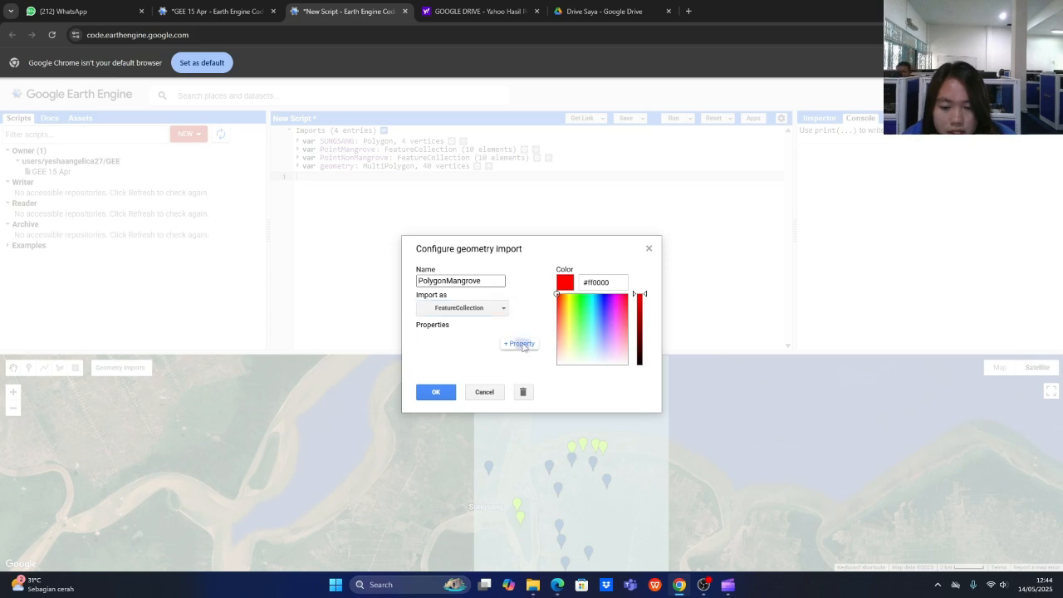
left_click(523, 346)
left_click(429, 352)
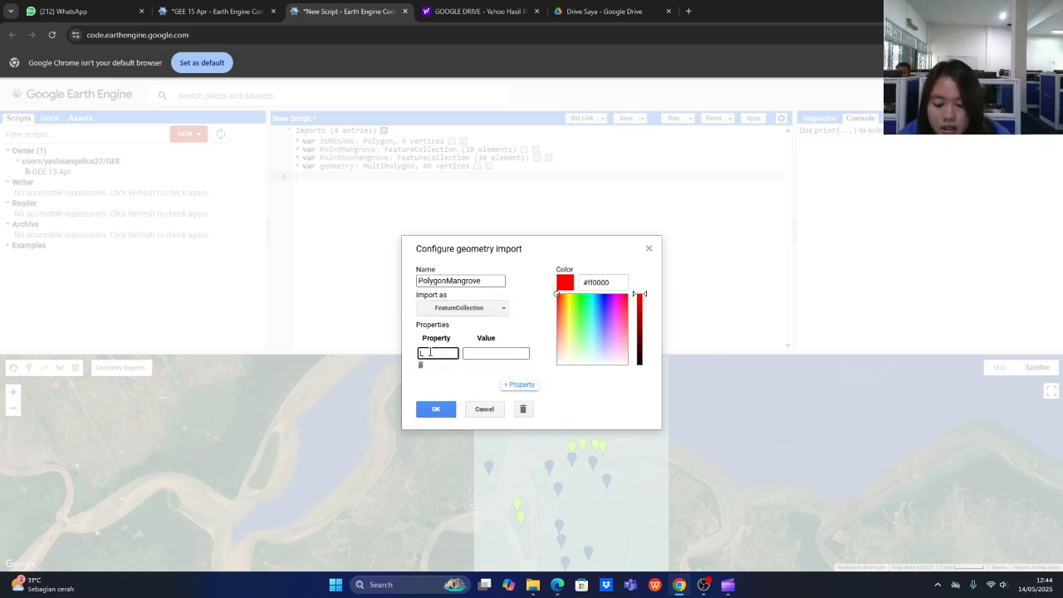
left_click(501, 354)
type("0")
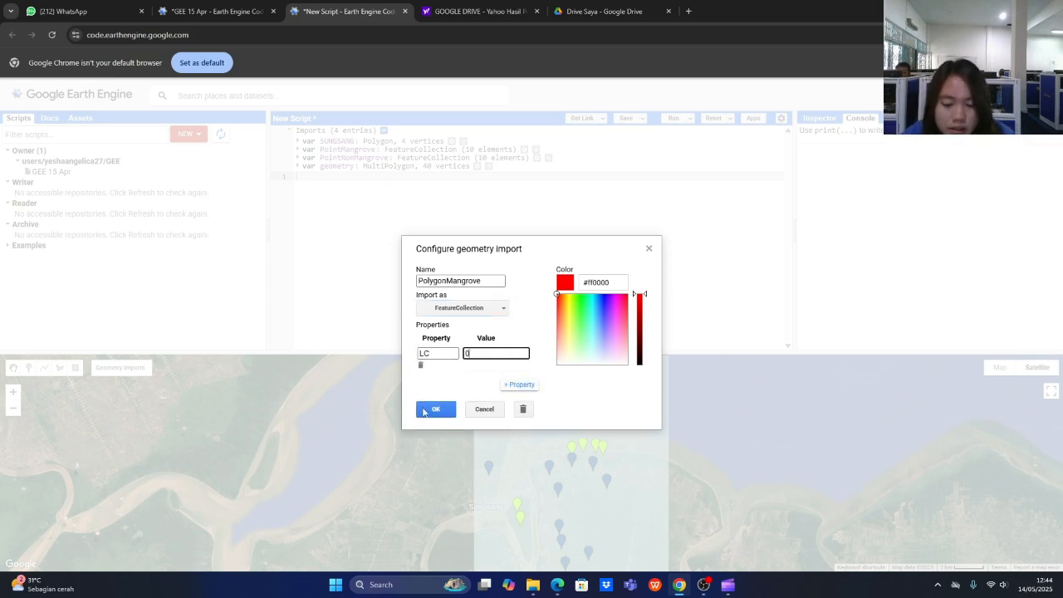
left_click(449, 416)
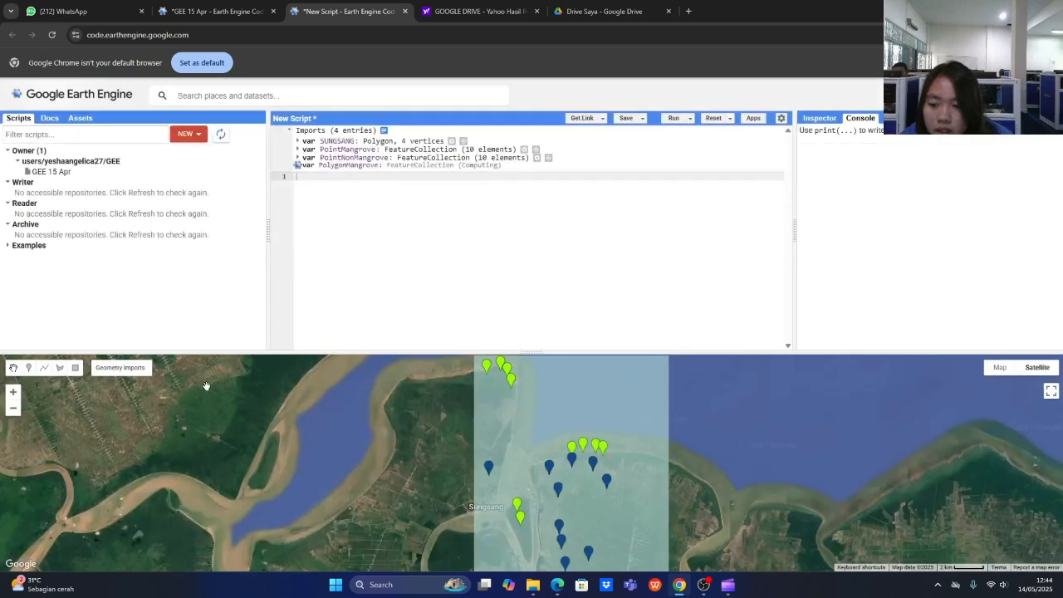
Step: Add a new geometry layer and draw three small rectangles: one on the west bank north of Sungsang, two in the fields southeast of the river mouth
left_click(76, 373)
mouse_move(108, 382)
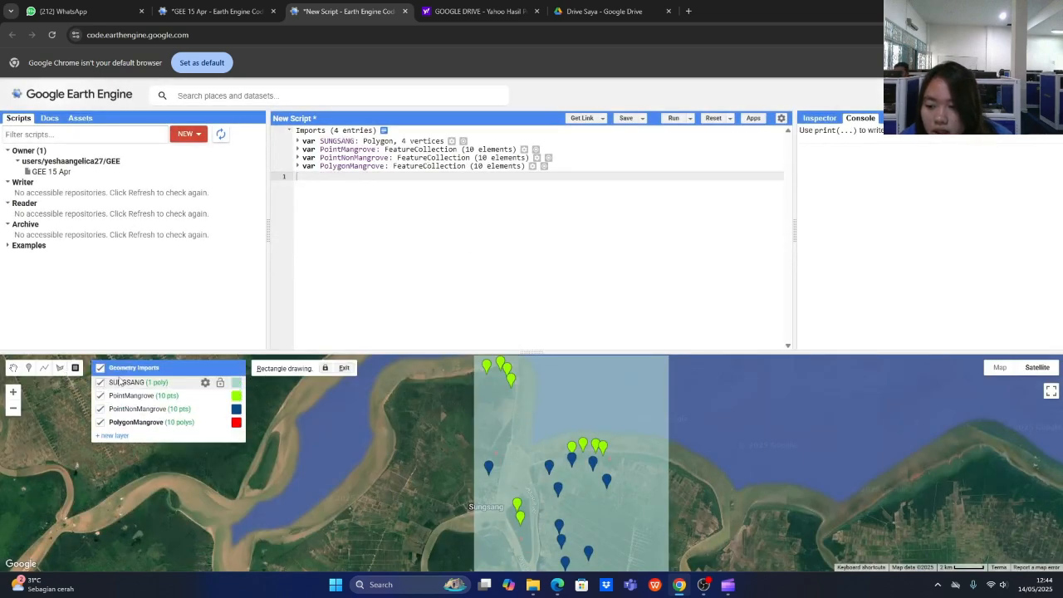
left_click(112, 435)
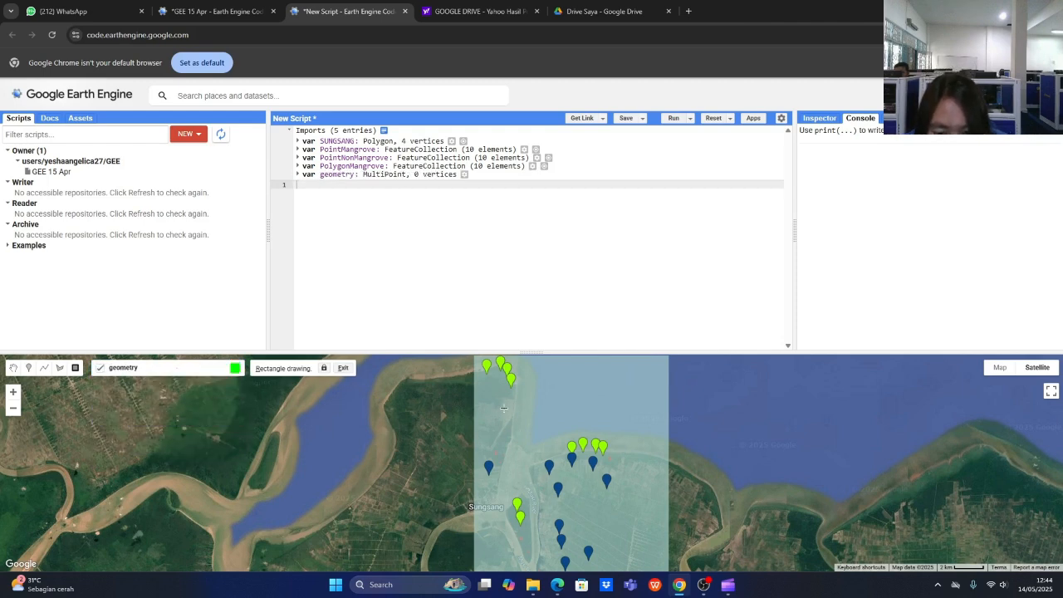
left_click_drag(503, 407, 505, 411)
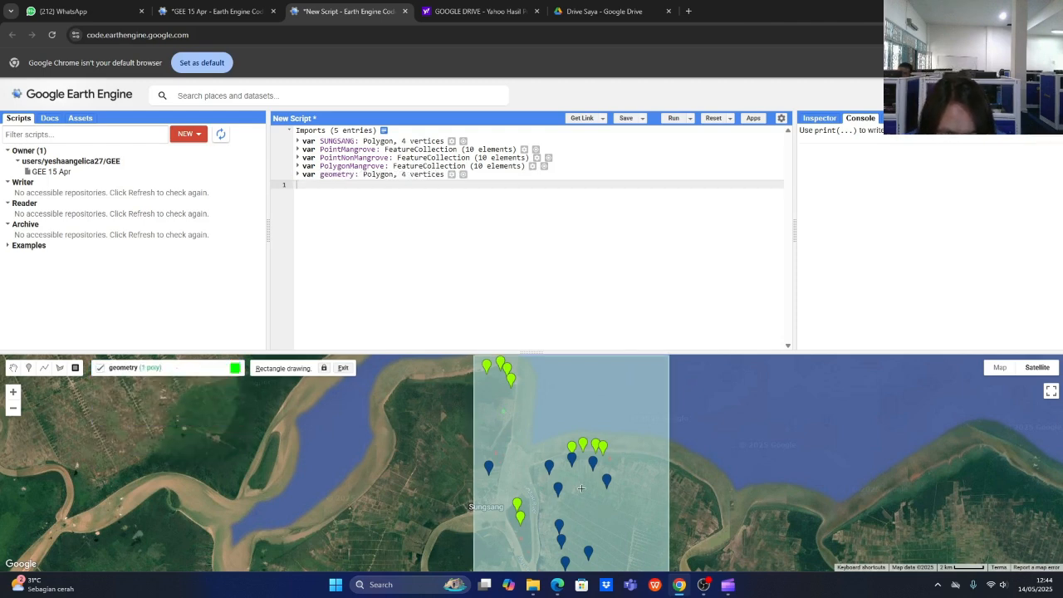
left_click_drag(579, 483, 585, 491)
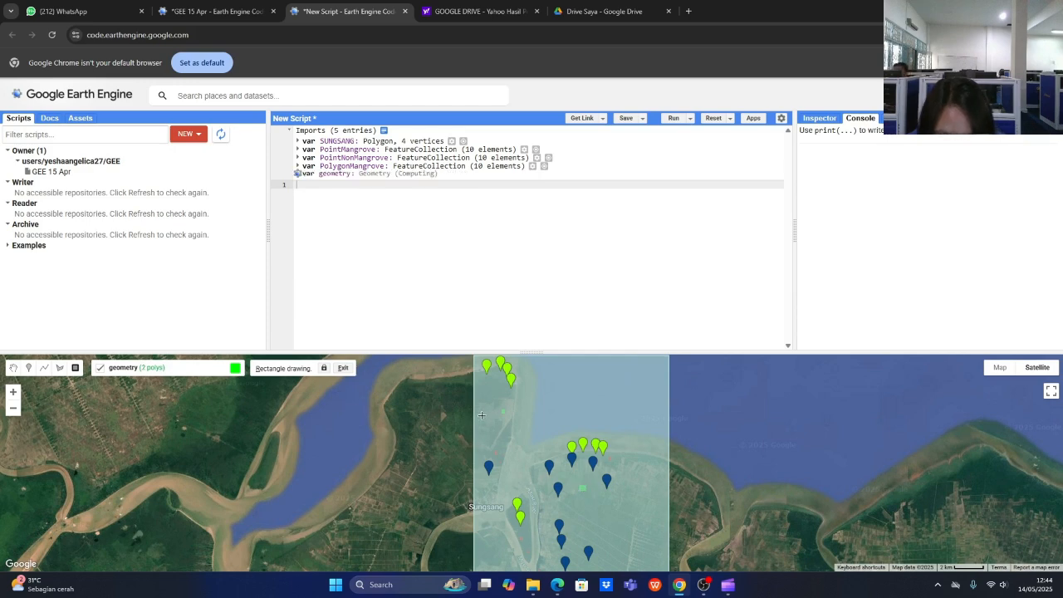
scroll(493, 428, "up", 2)
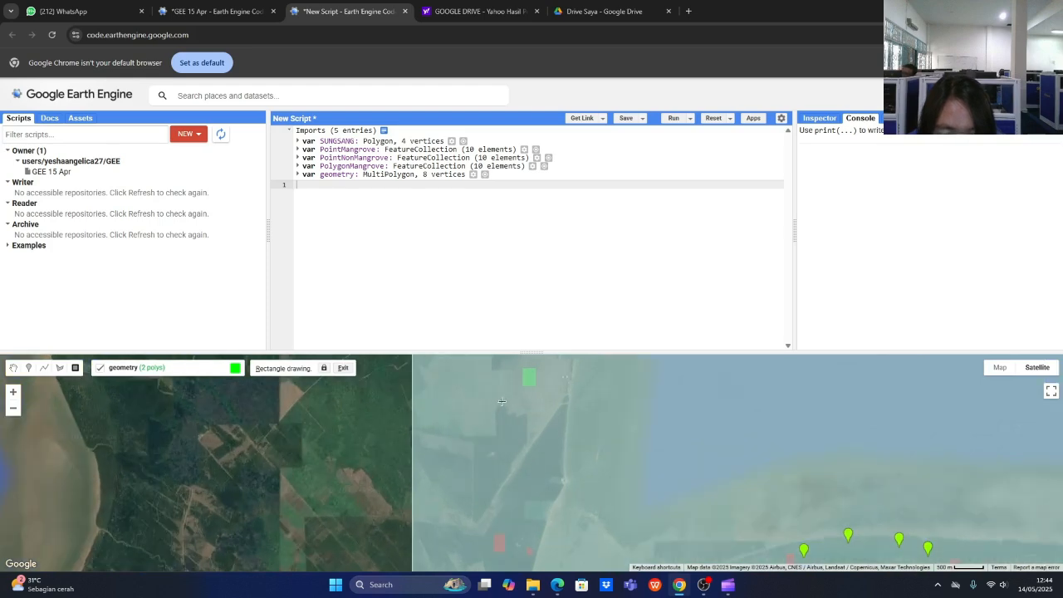
scroll(492, 414, "down", 4)
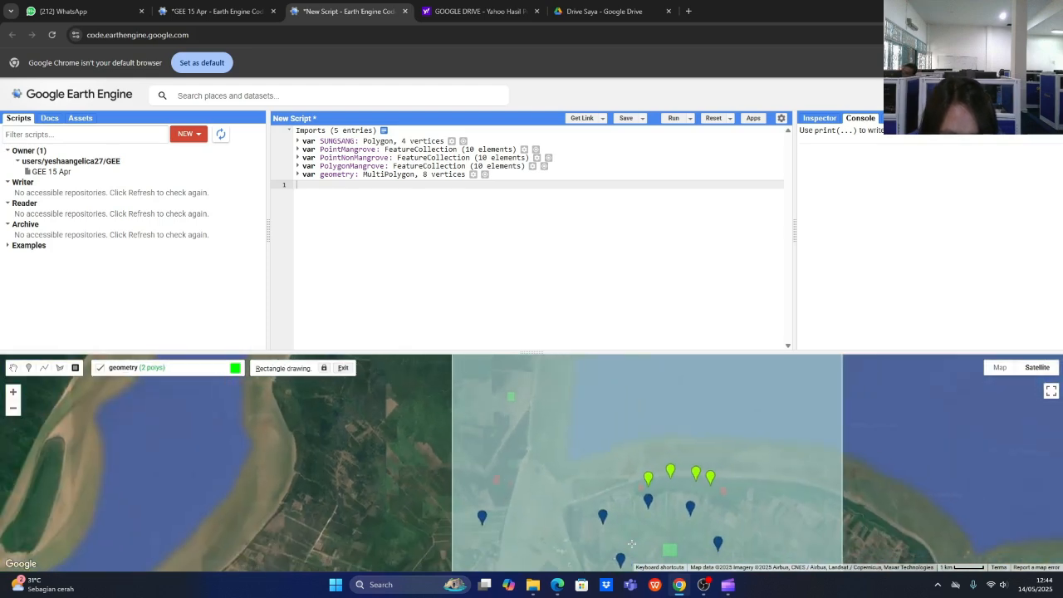
scroll(652, 552, "up", 2)
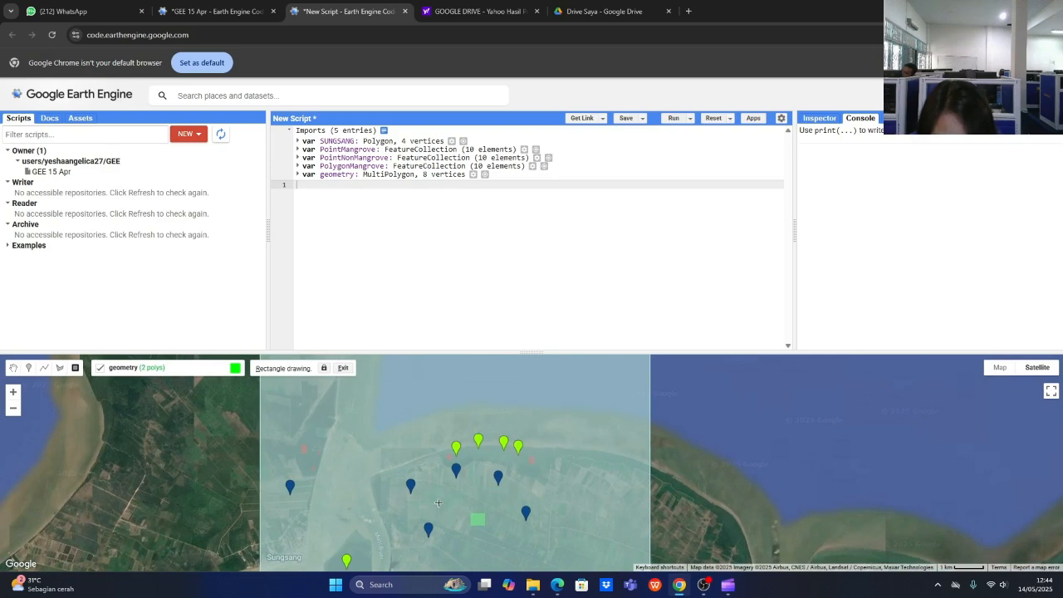
left_click(436, 500)
Step: Draw three more small green rectangles: one in the fields southwest of the river fork, two in the southern and eastern fields across the river
scroll(322, 538, "down", 3)
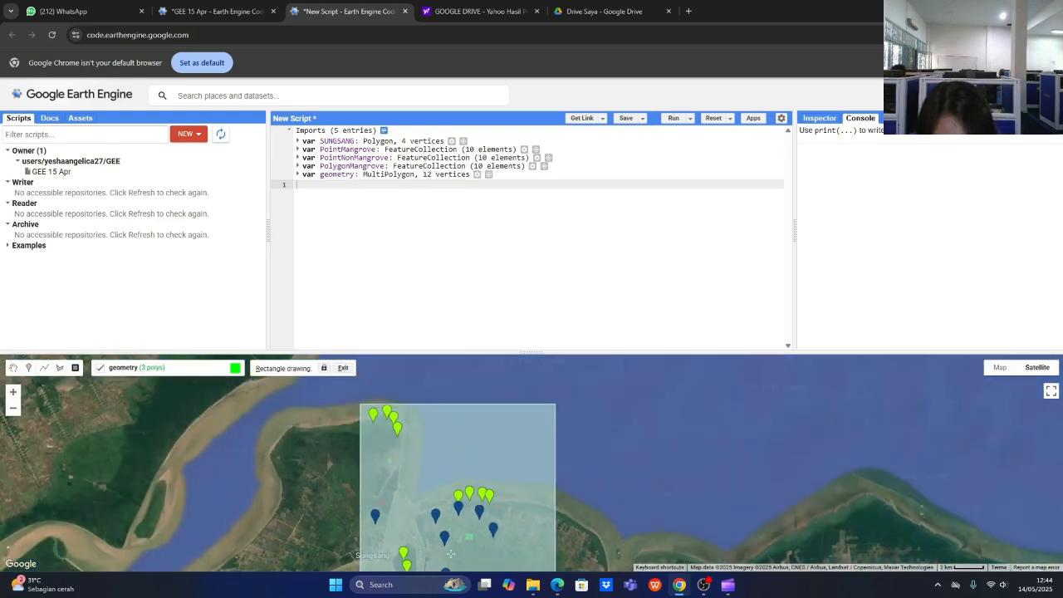
scroll(358, 534, "up", 1)
scroll(366, 374, "down", 2)
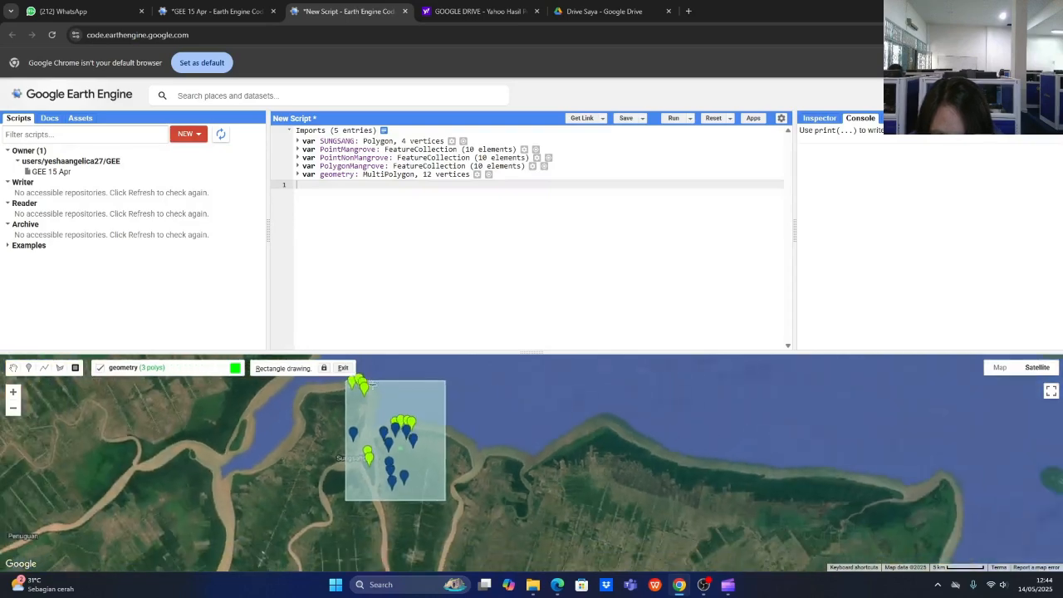
scroll(369, 399, "up", 3)
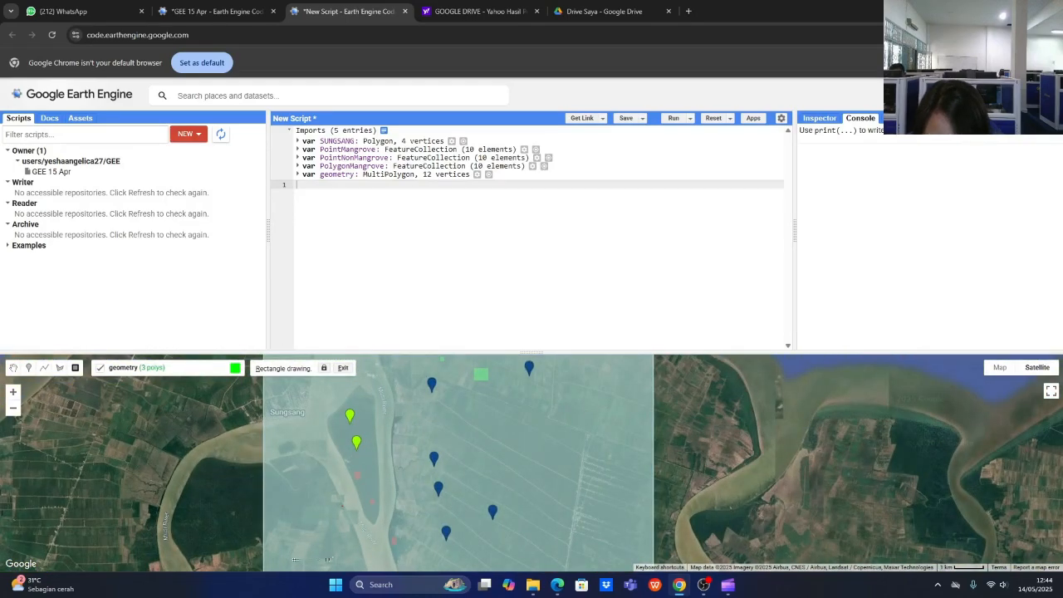
left_click(294, 540)
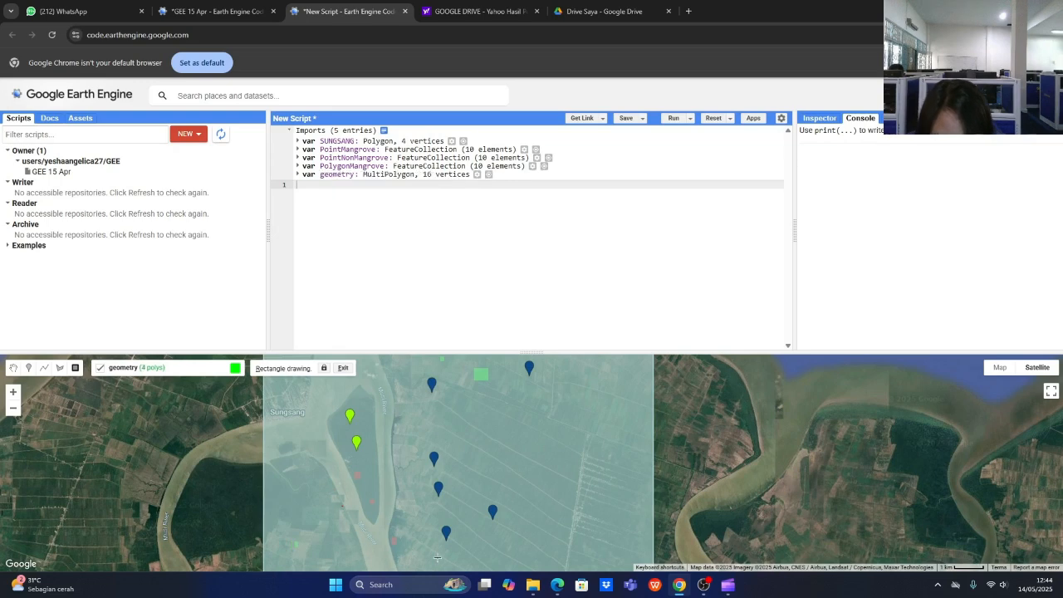
left_click(473, 548)
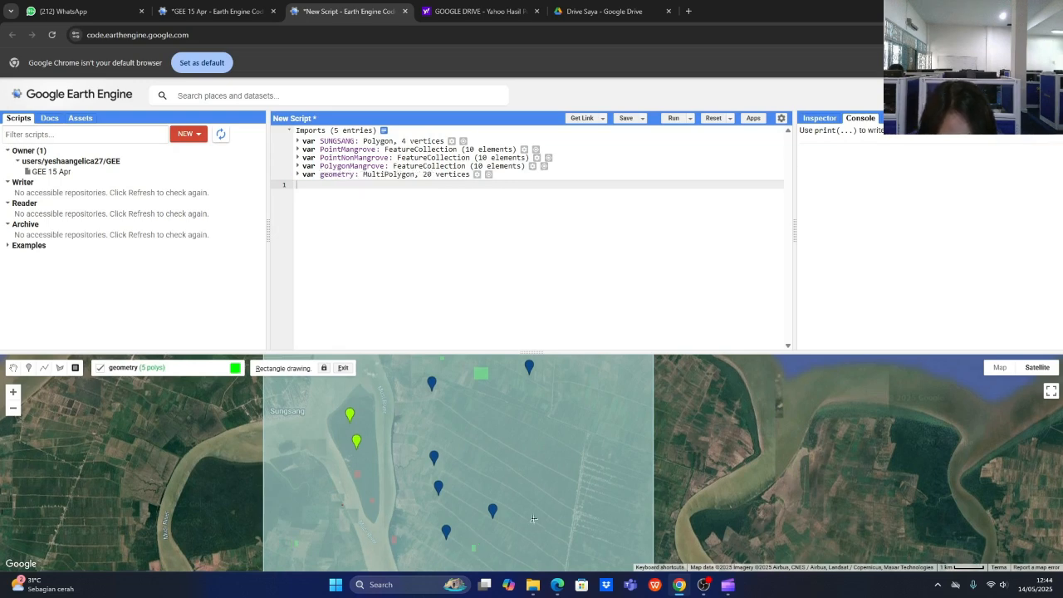
left_click(590, 505)
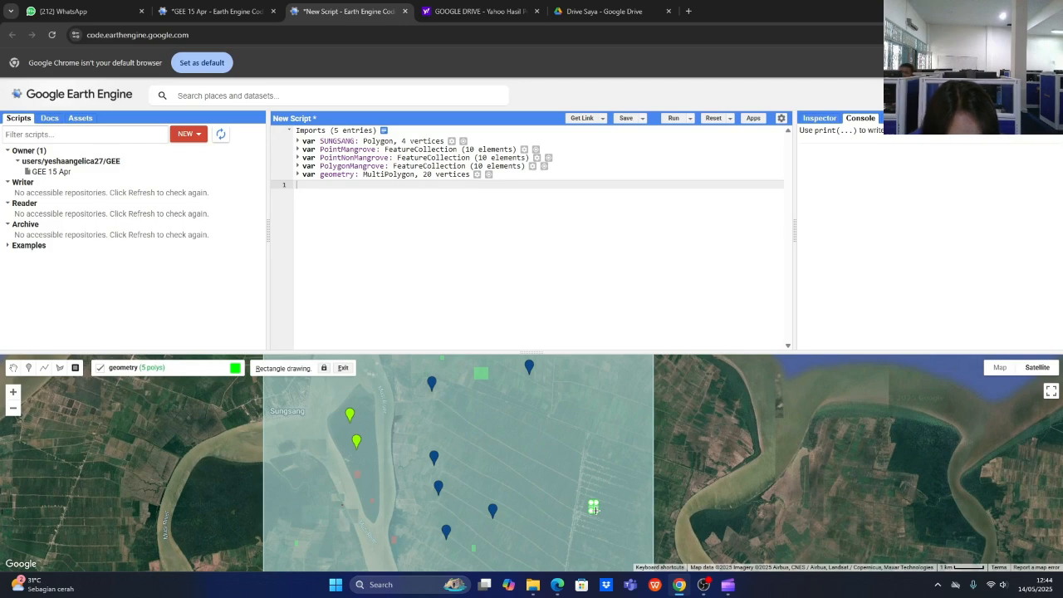
Step: Draw three more green rectangles: one just east of the river fork and one on each side of the river near the study area's southern edge
scroll(390, 533, "down", 1)
scroll(390, 533, "up", 2)
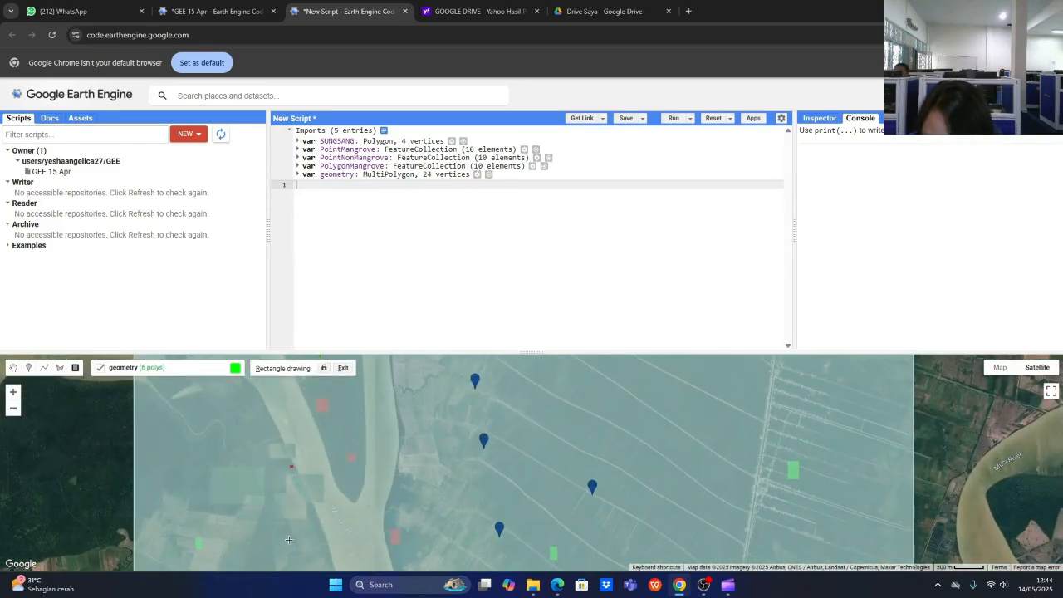
scroll(226, 529, "up", 1)
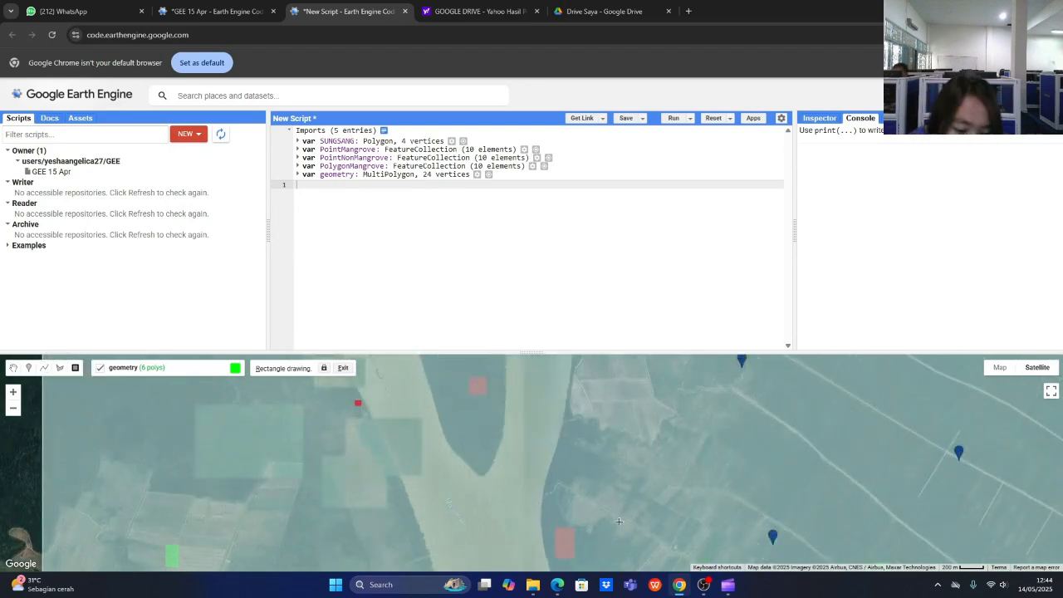
left_click(662, 501)
scroll(575, 546, "down", 3)
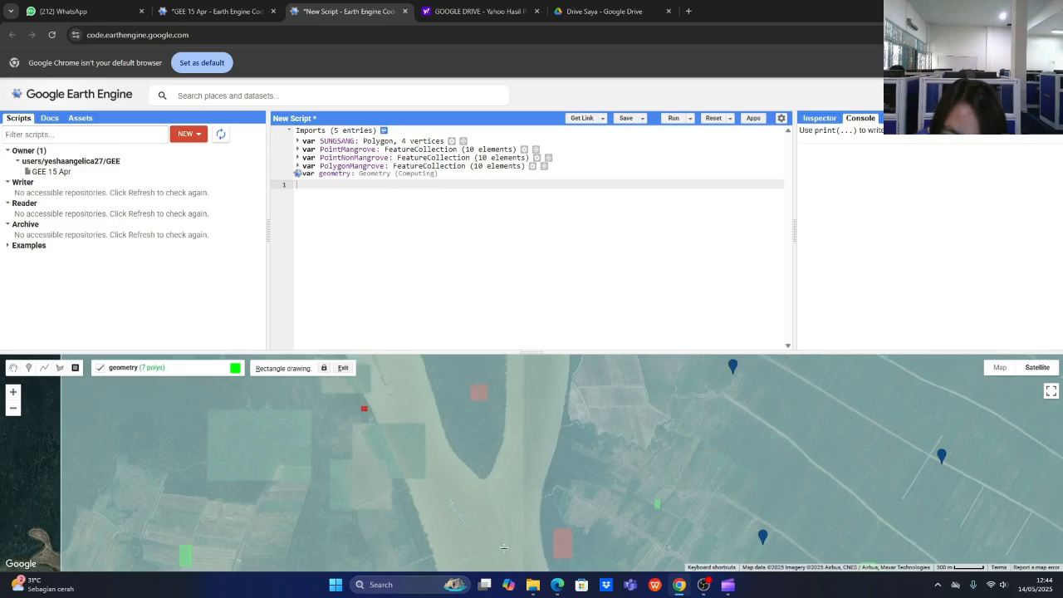
scroll(600, 565, "down", 3)
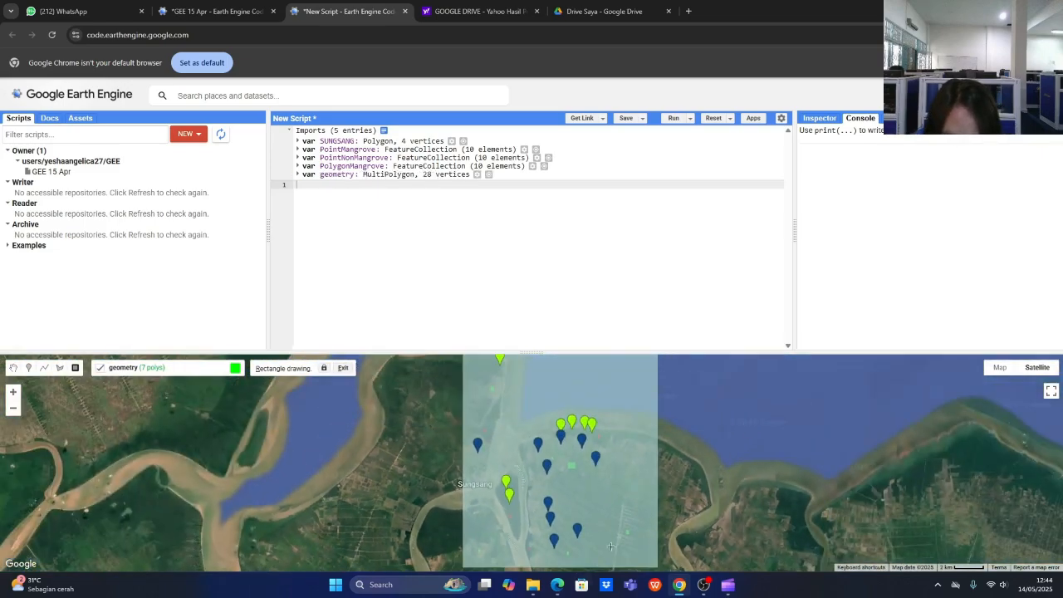
scroll(602, 424, "up", 5)
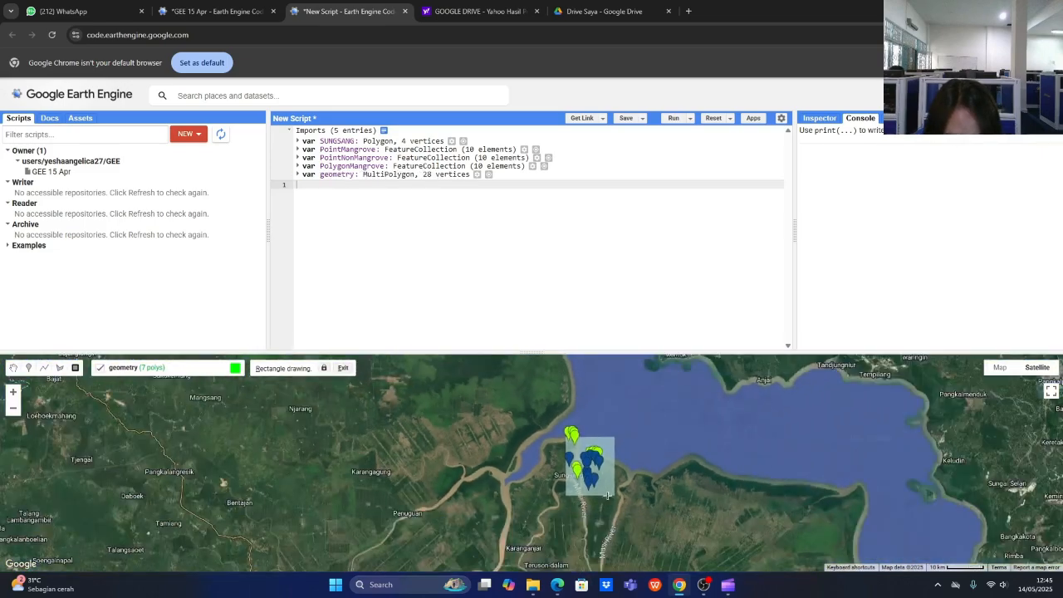
scroll(499, 492, "up", 1)
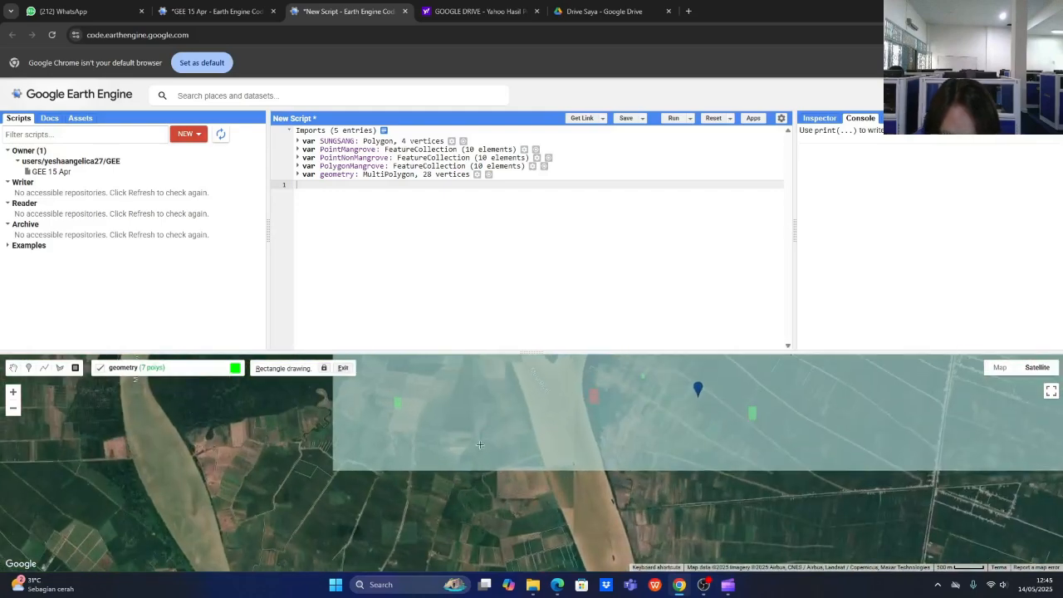
left_click_drag(447, 440, 462, 452)
left_click_drag(676, 458, 665, 441)
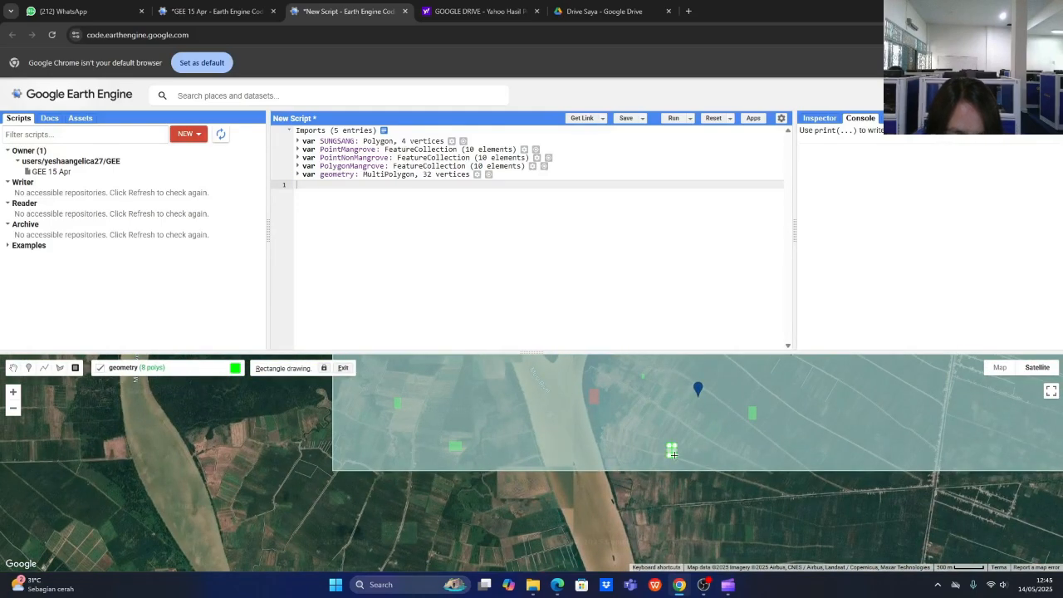
Step: Draw a tenth green rectangle in the fields on the east bank, opposite the two mangrove points on the river island
scroll(500, 405, "up", 1)
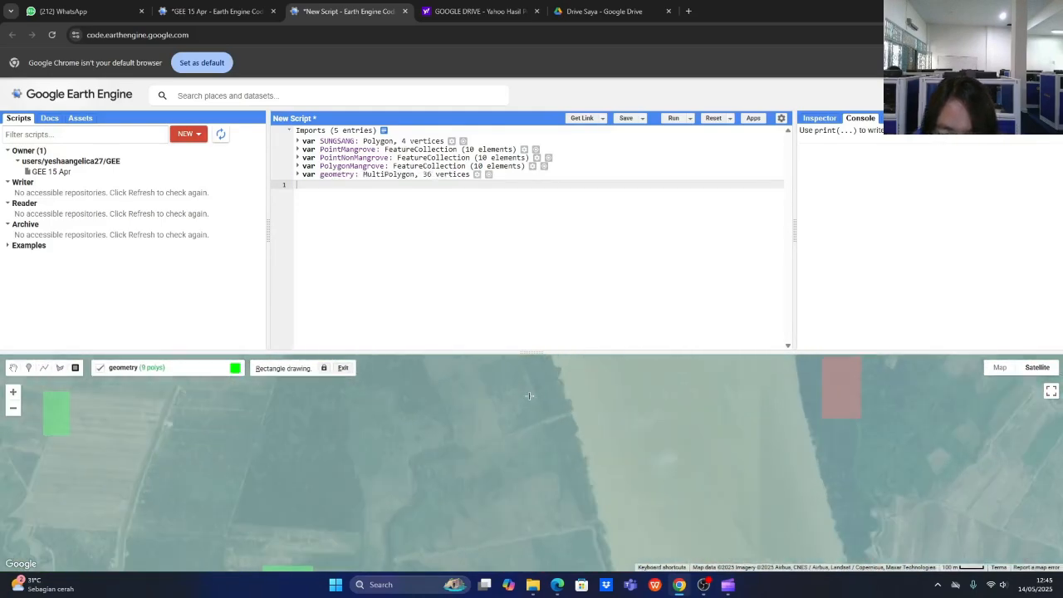
scroll(523, 372, "down", 1)
scroll(586, 401, "down", 1)
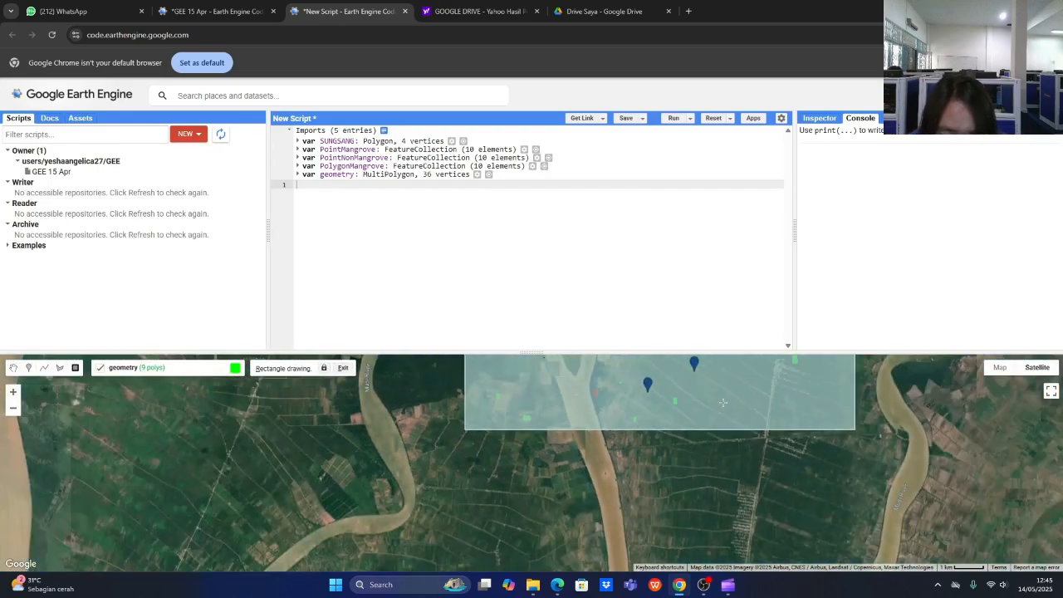
scroll(744, 370, "up", 1)
scroll(838, 365, "down", 3)
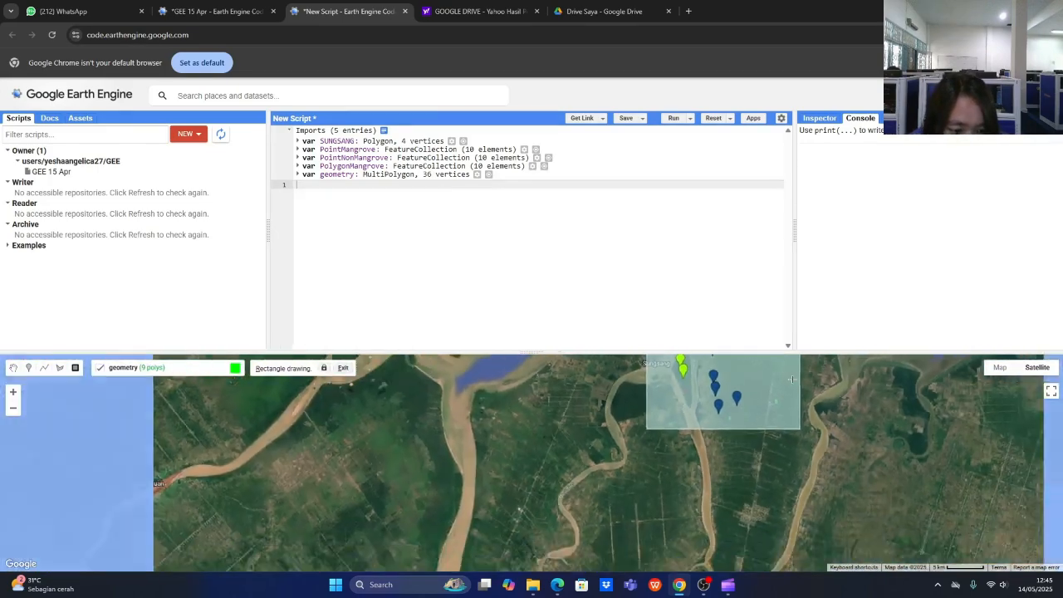
scroll(778, 357, "up", 2)
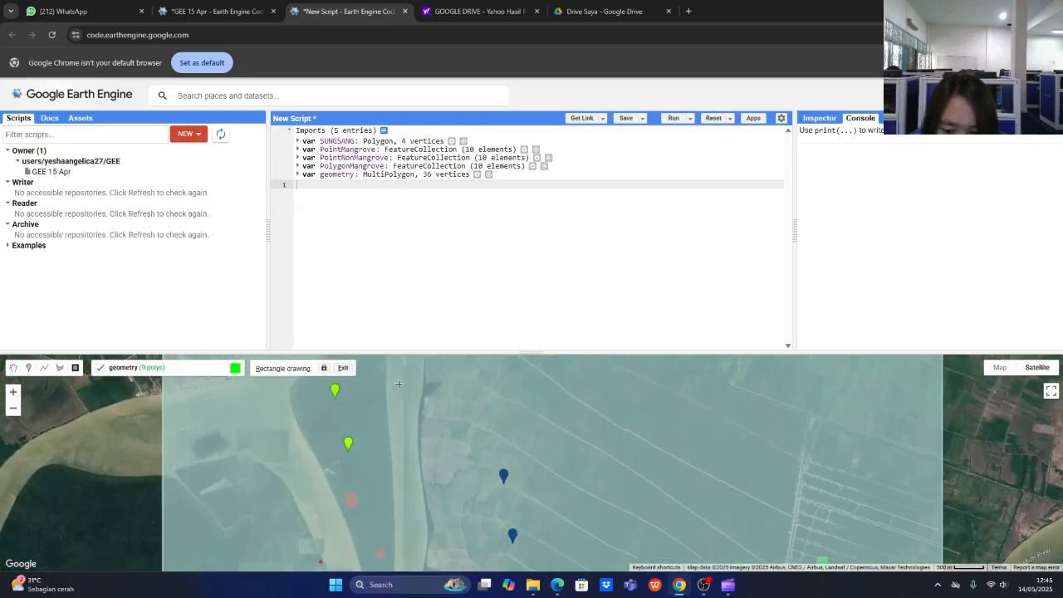
left_click_drag(457, 404, 468, 414)
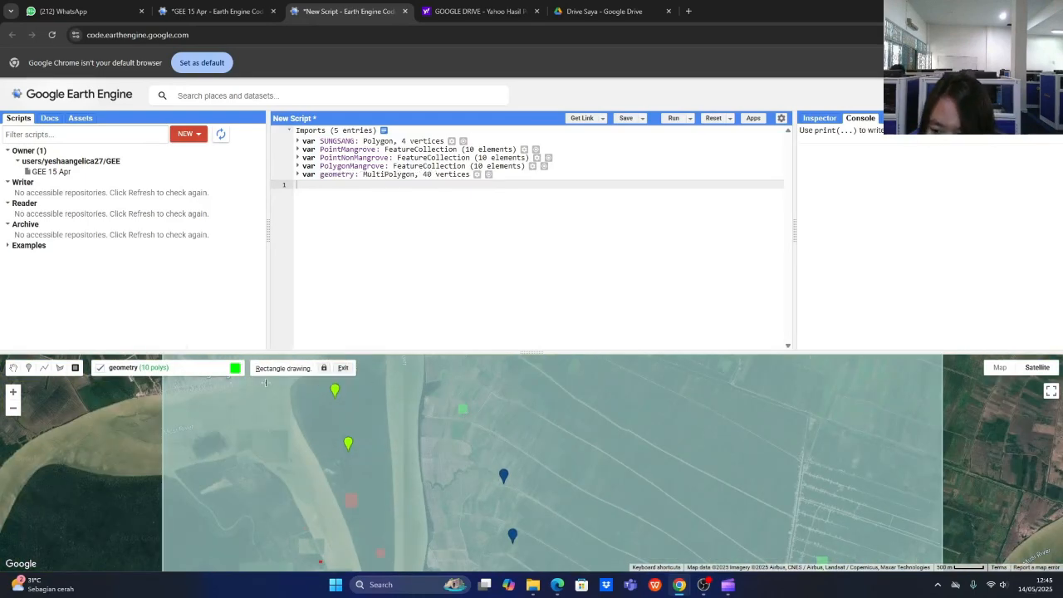
Step: Rename the ten-rectangle geometry layer PolygonNonMangrove and import it as a FeatureCollection
mouse_move(159, 370)
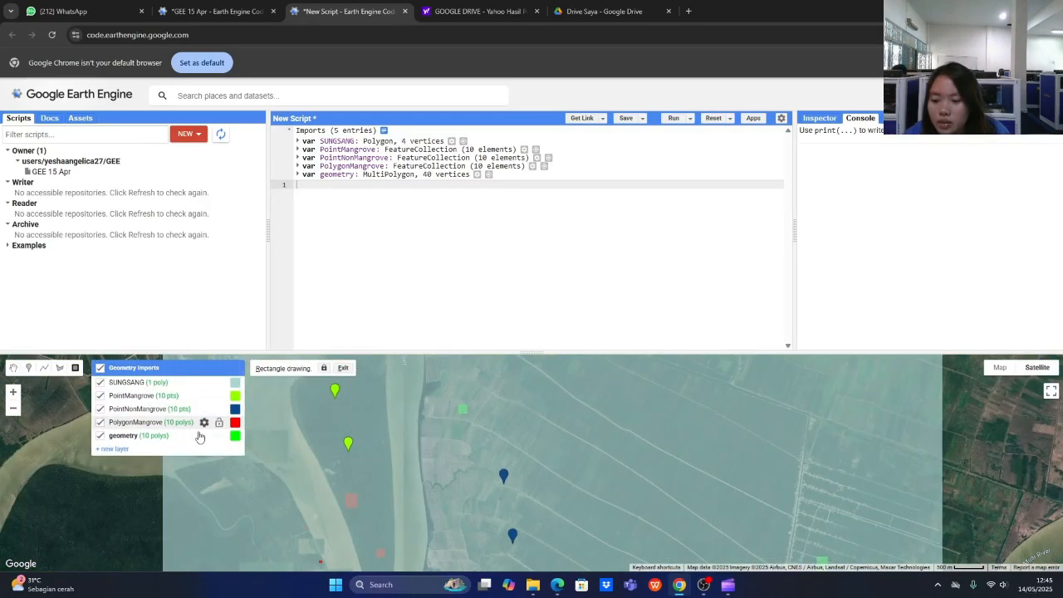
left_click(157, 438)
left_click(203, 435)
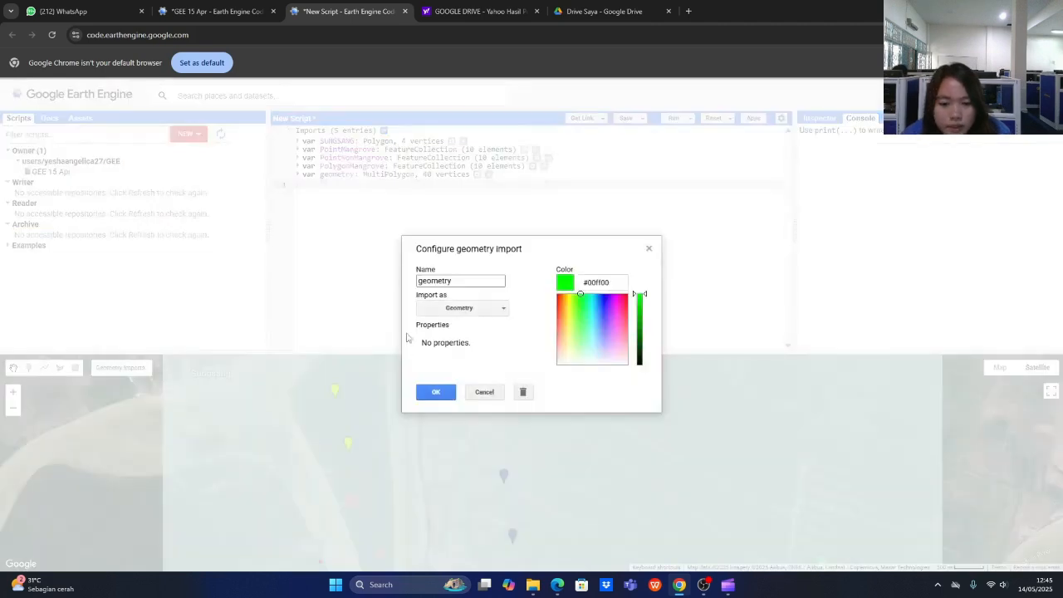
type("pOL")
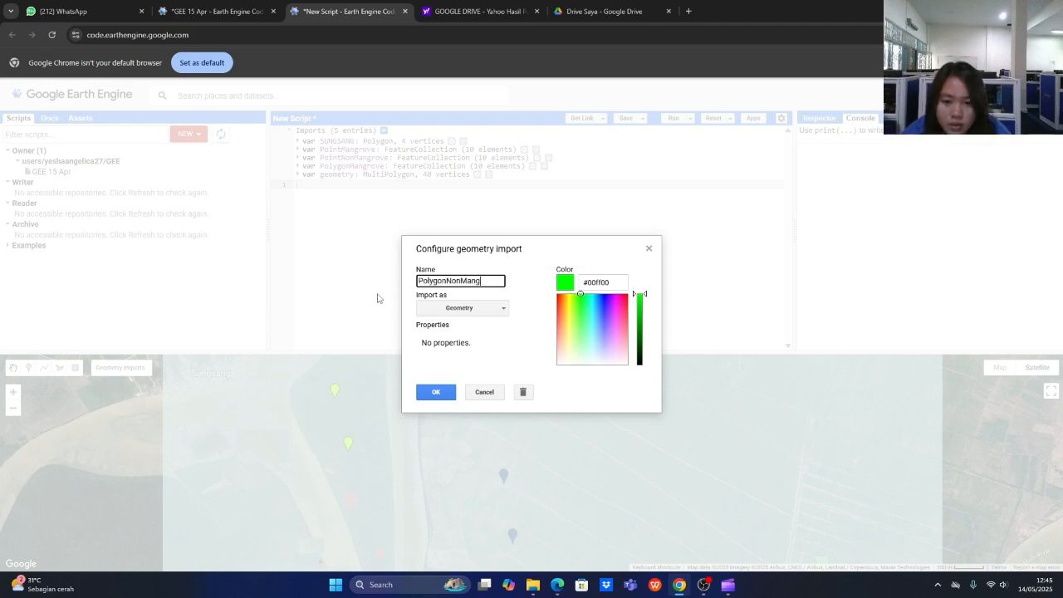
type("ove")
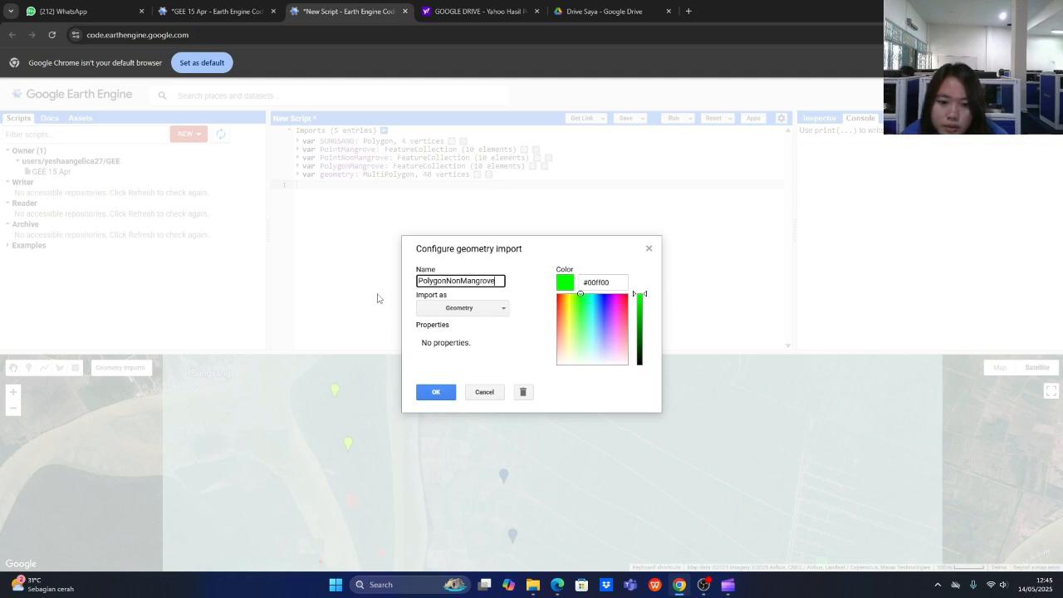
left_click(461, 307)
left_click(461, 359)
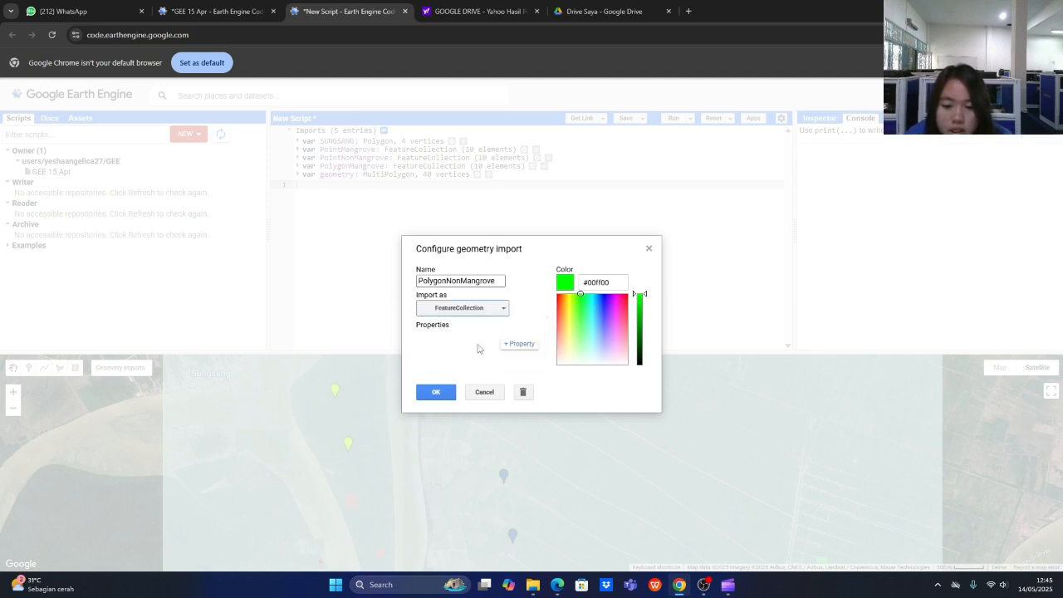
Step: Add a property named LC to the PolygonNonMangrove feature collection
left_click(513, 347)
left_click(436, 352)
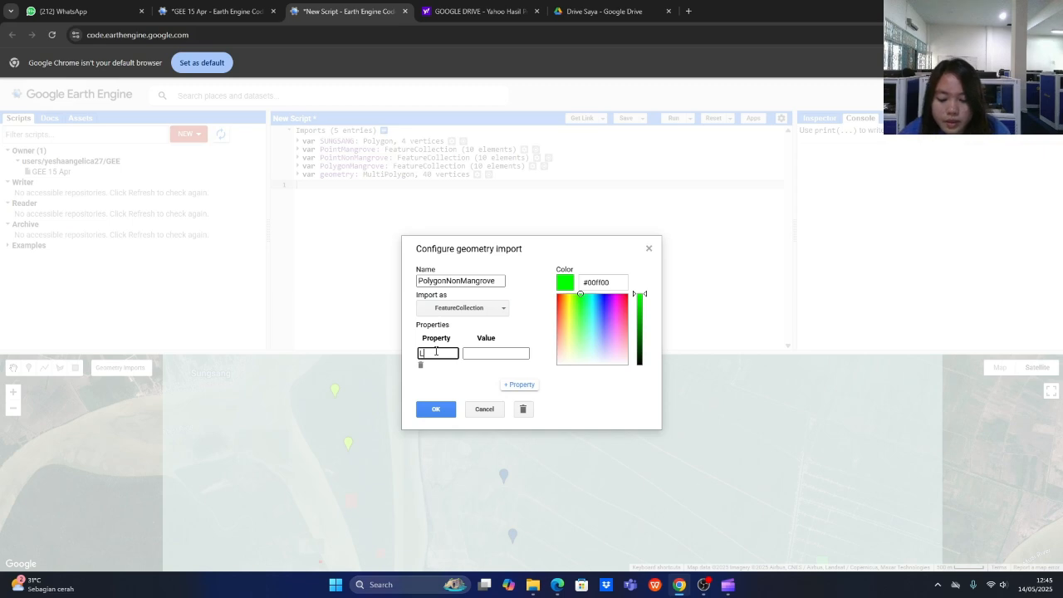
type("LC")
key("Tab")
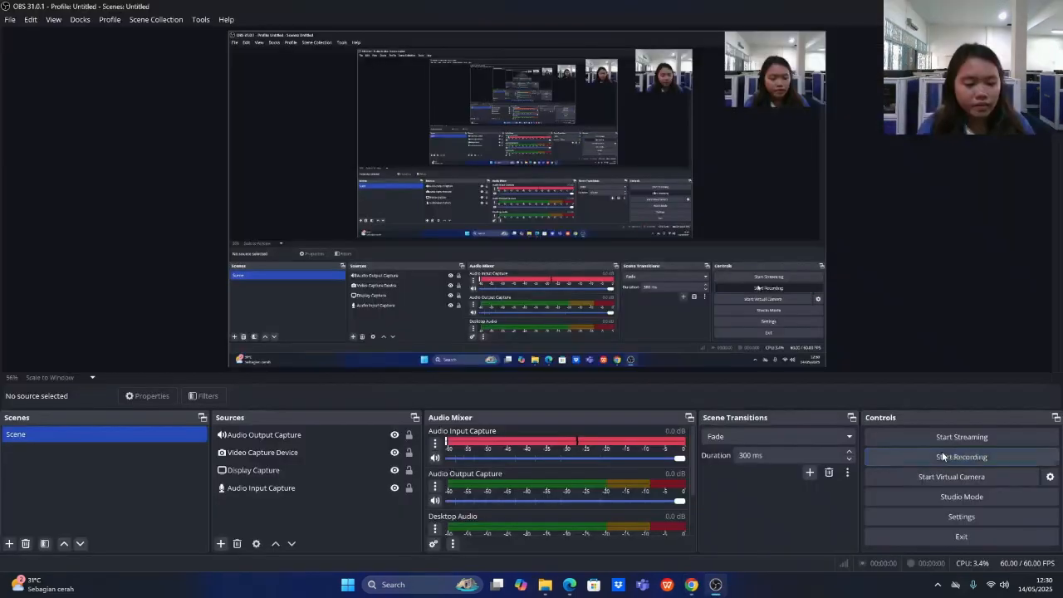
Step: Switch to the GEE 15 Apr script in Chrome and examine its cloud masking, image filter, vegetation index, classification and accuracy sections
mouse_move(694, 585)
left_click(648, 527)
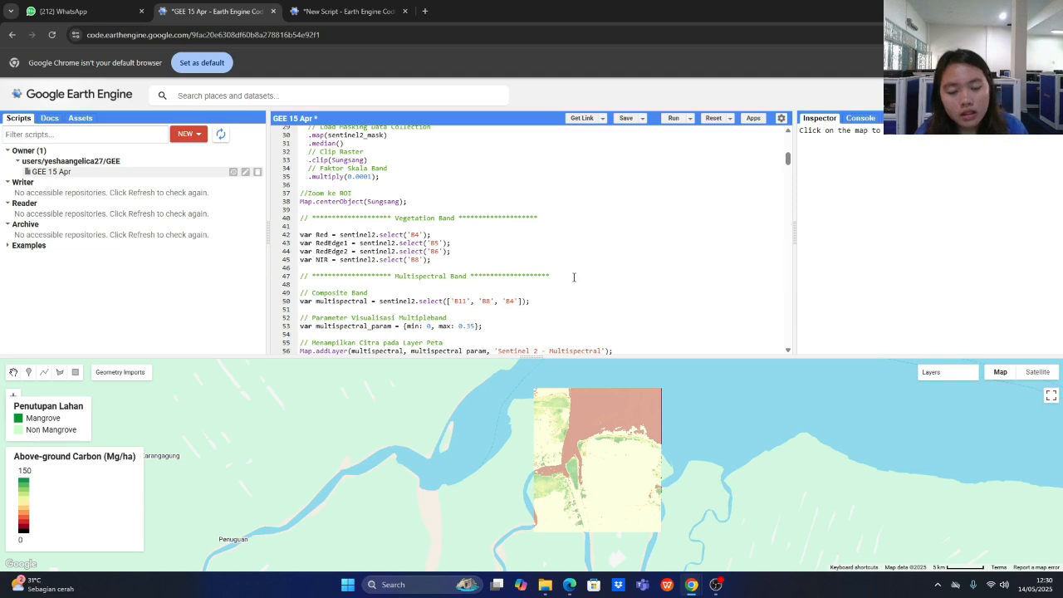
scroll(572, 277, "up", 4)
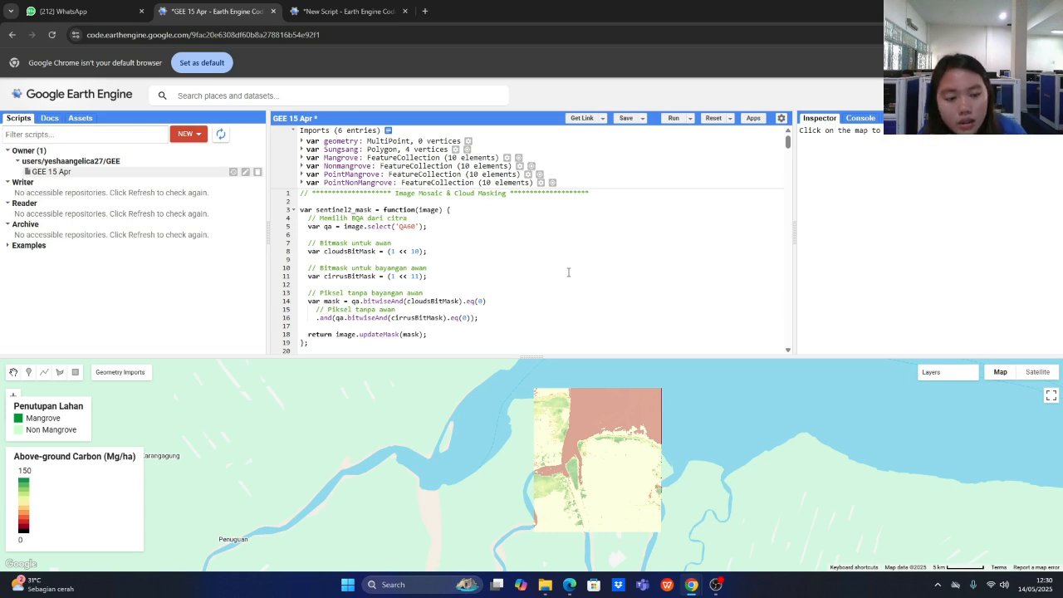
scroll(569, 272, "down", 1)
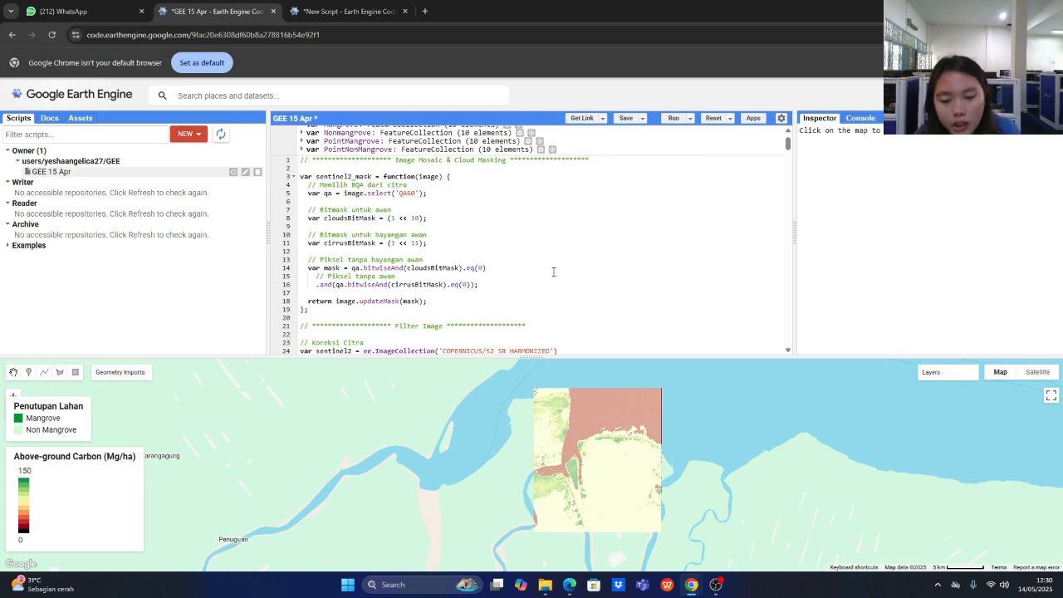
scroll(665, 244, "down", 3)
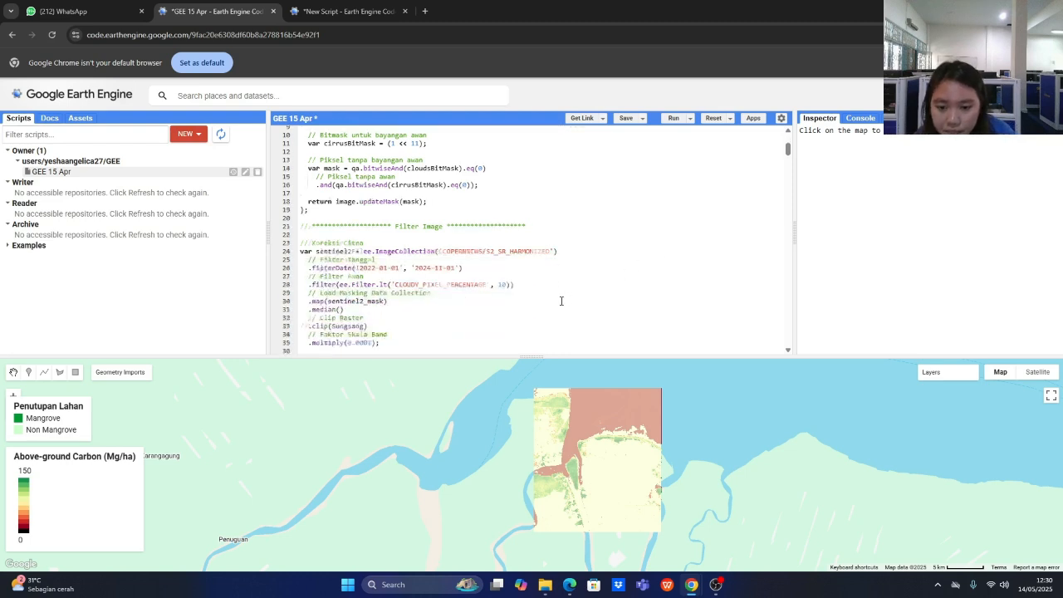
scroll(555, 315, "down", 1)
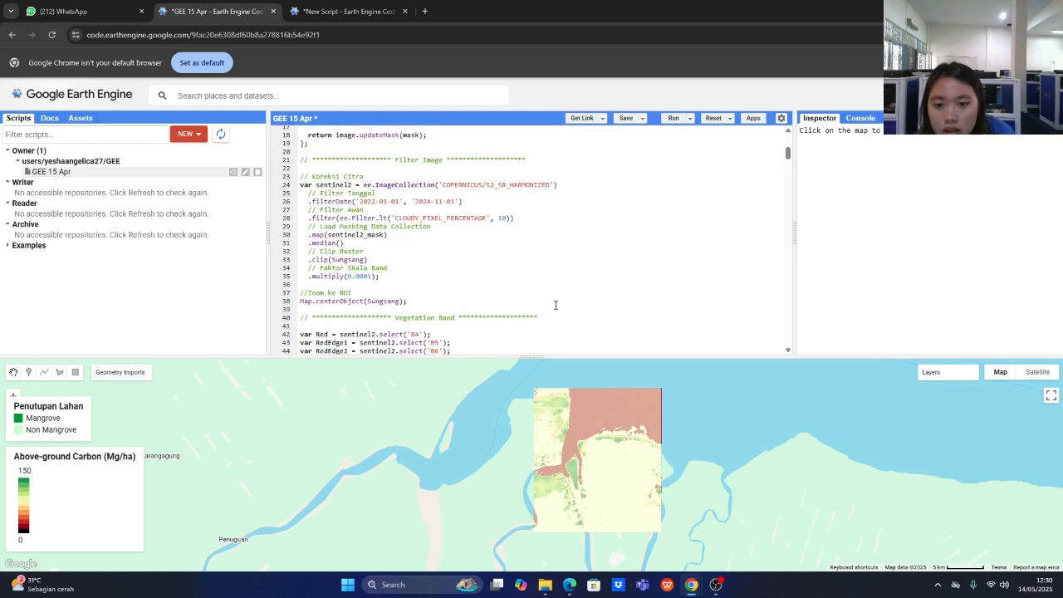
scroll(556, 304, "down", 3)
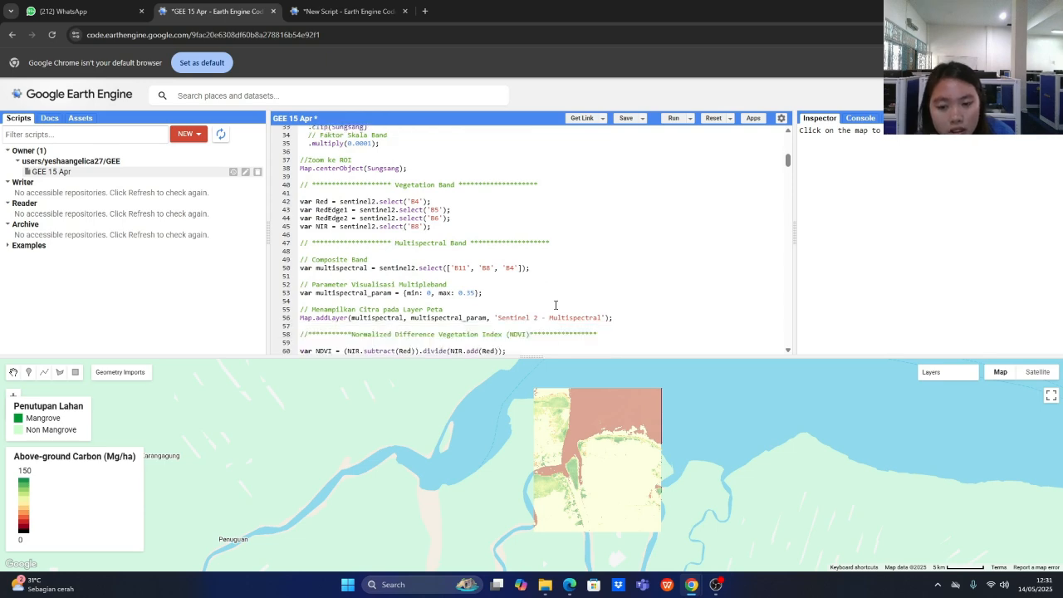
scroll(541, 309, "down", 5)
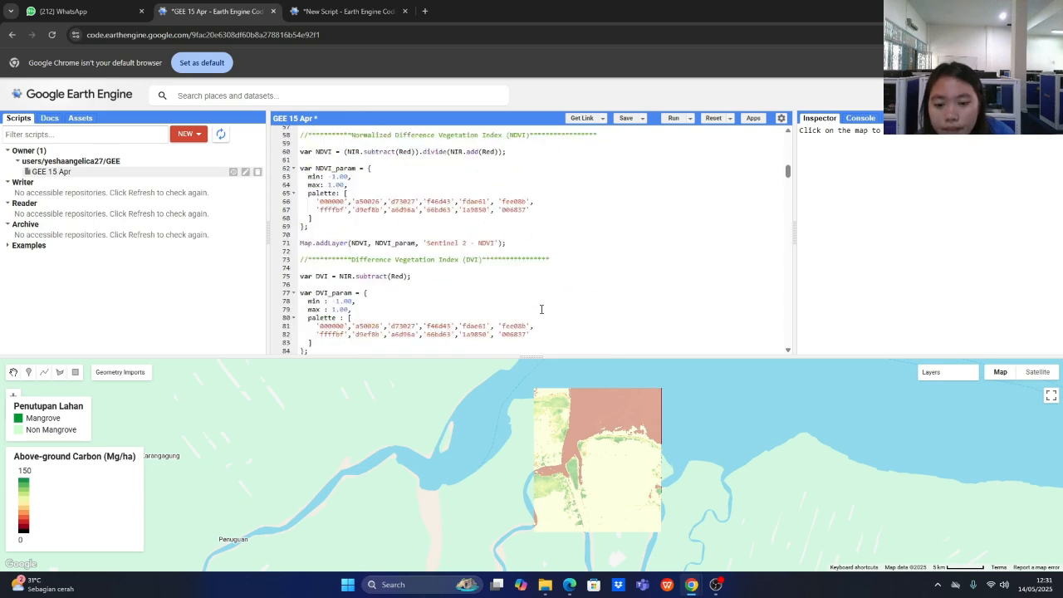
scroll(526, 283, "up", 2)
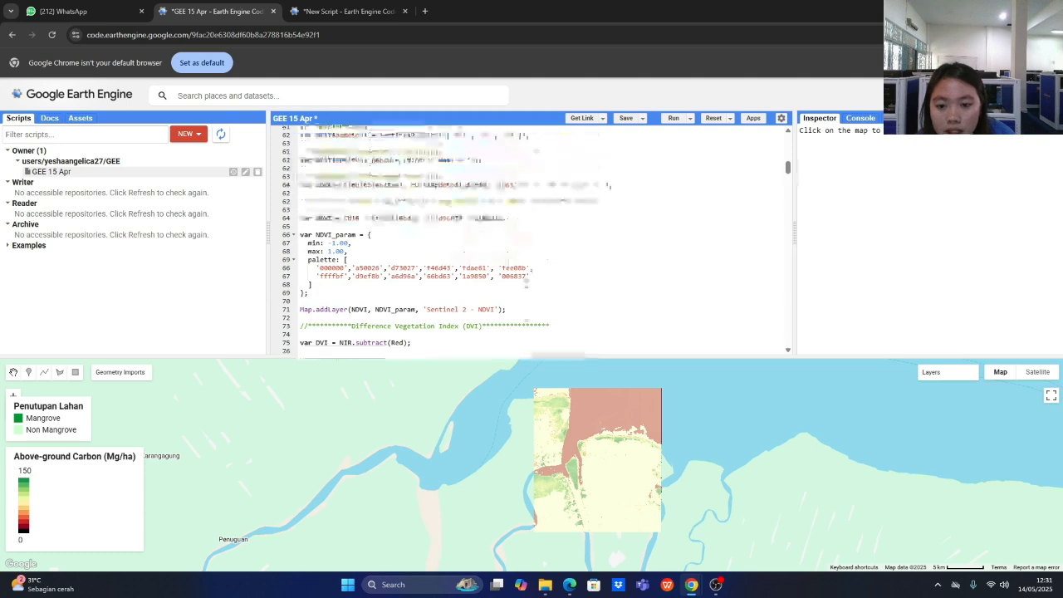
scroll(389, 213, "down", 3)
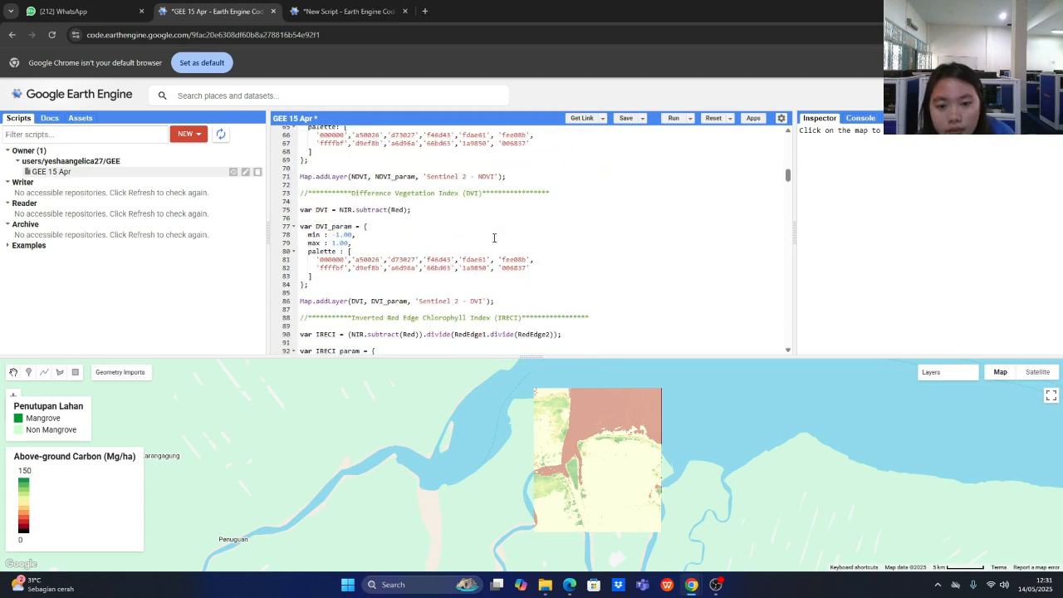
scroll(495, 238, "down", 7)
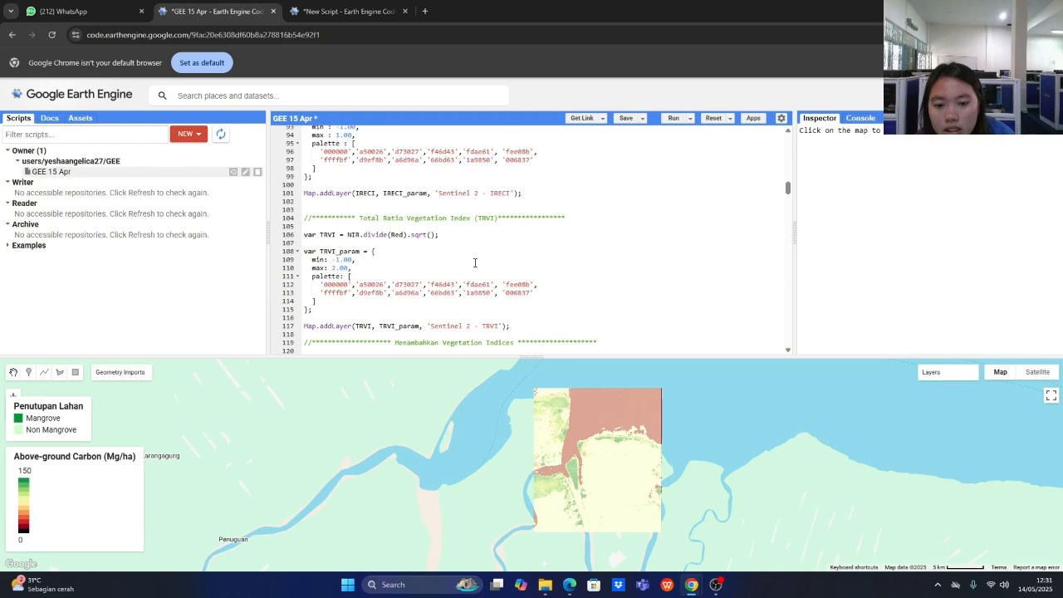
scroll(474, 262, "down", 2)
scroll(475, 262, "down", 4)
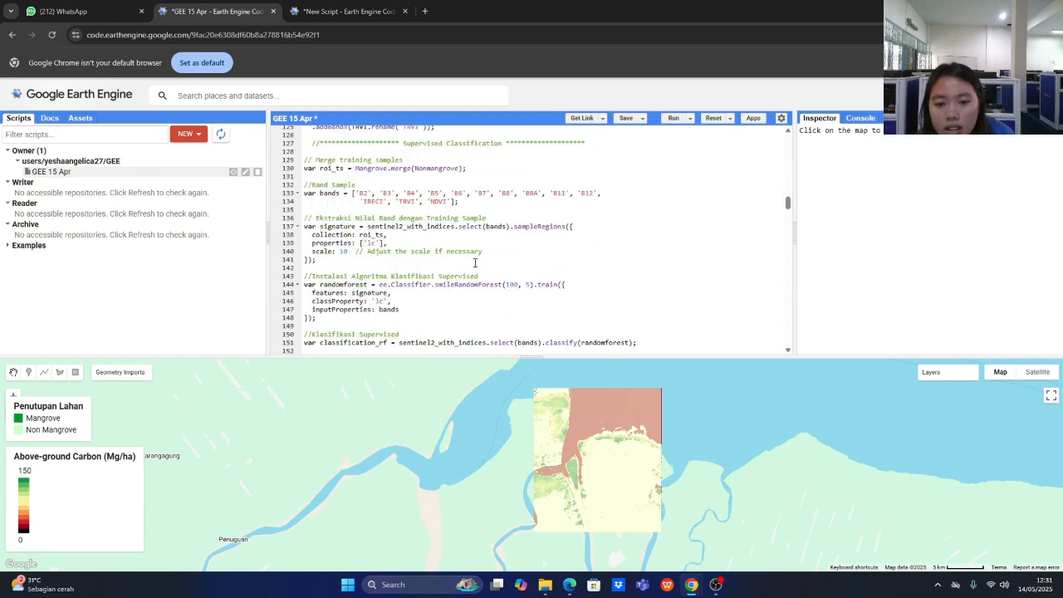
scroll(475, 263, "down", 8)
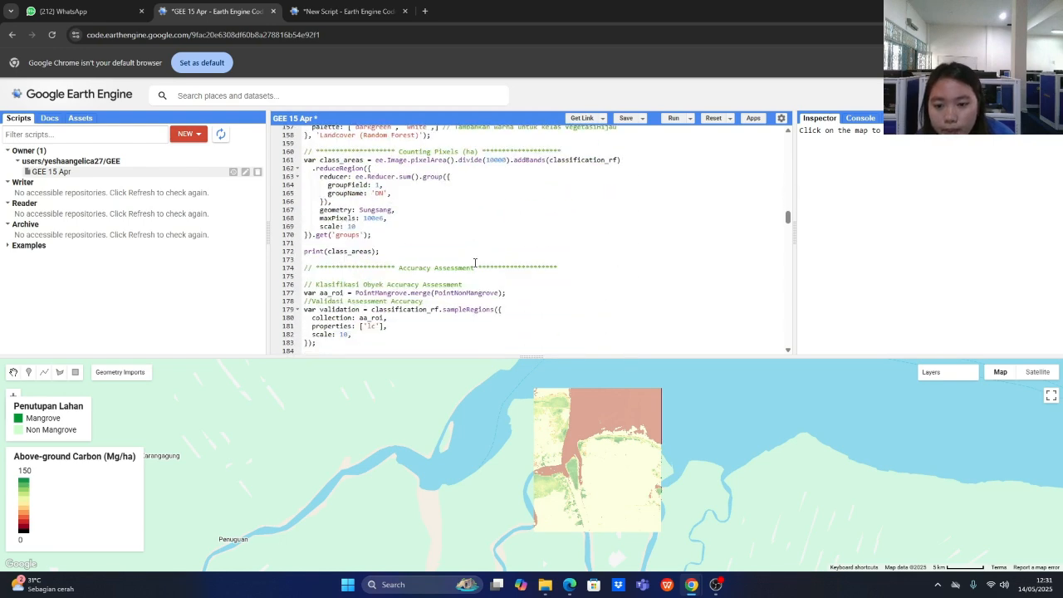
Step: Reread the script from the multispectral composite through accuracy assessment, mangrove masking and above-ground carbon to the export and legend code
scroll(475, 263, "up", 4)
scroll(475, 262, "up", 20)
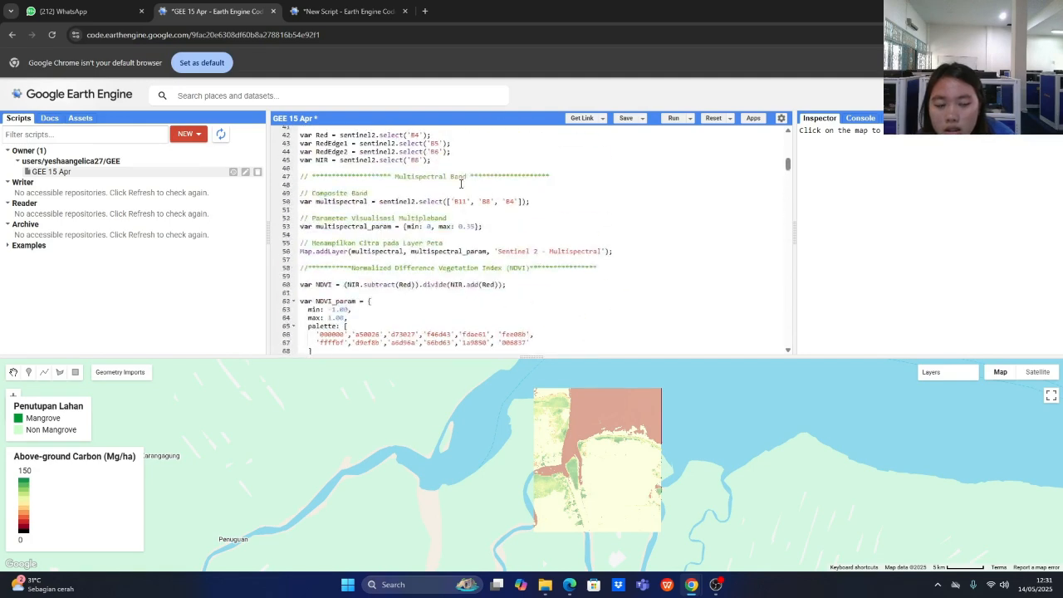
scroll(461, 186, "down", 4)
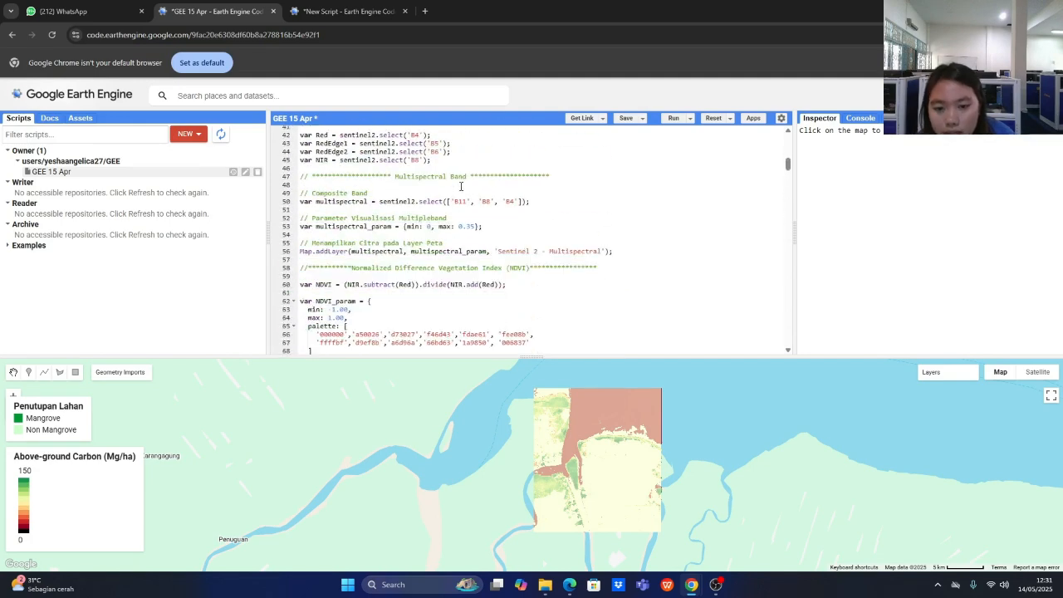
scroll(460, 186, "down", 7)
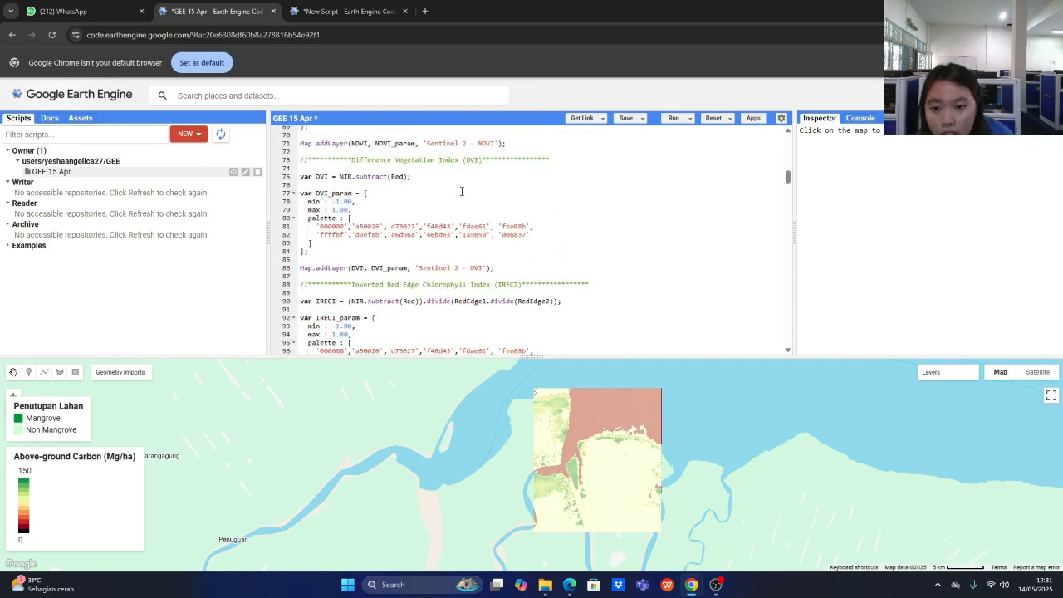
scroll(461, 191, "down", 15)
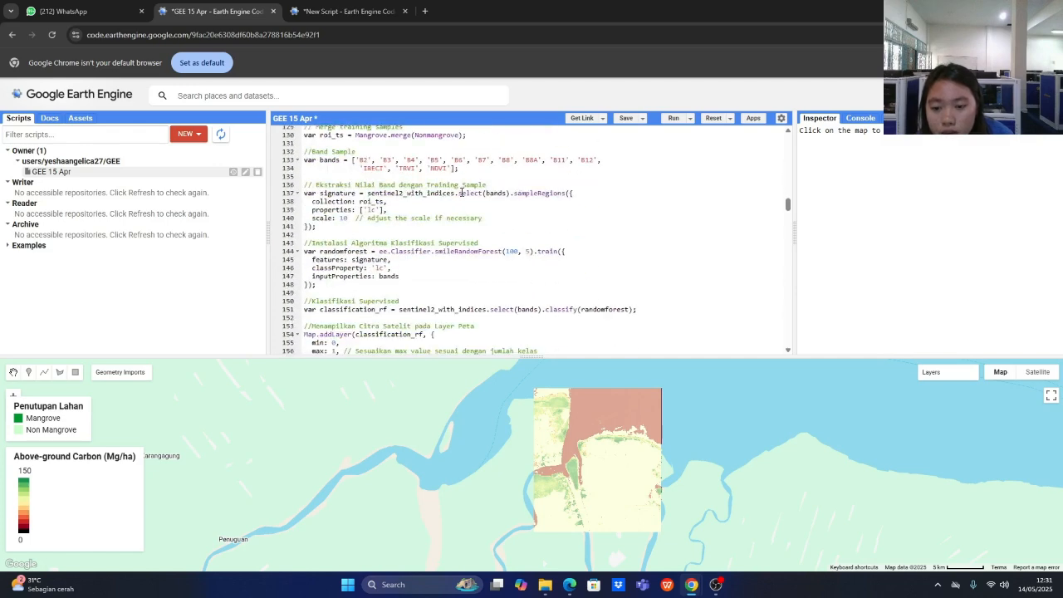
scroll(462, 193, "down", 7)
scroll(462, 195, "down", 2)
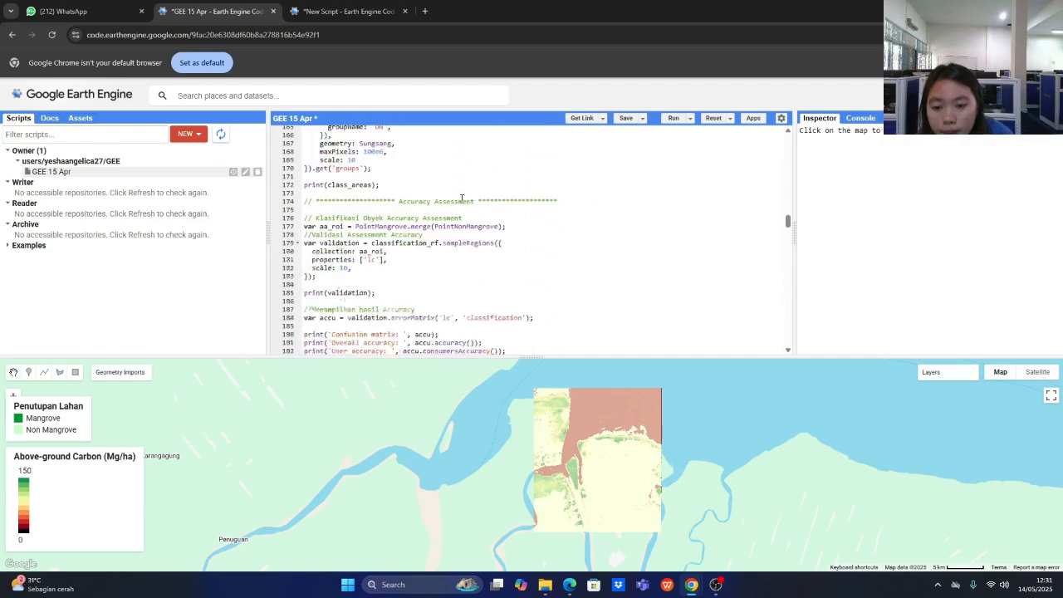
scroll(462, 198, "down", 1)
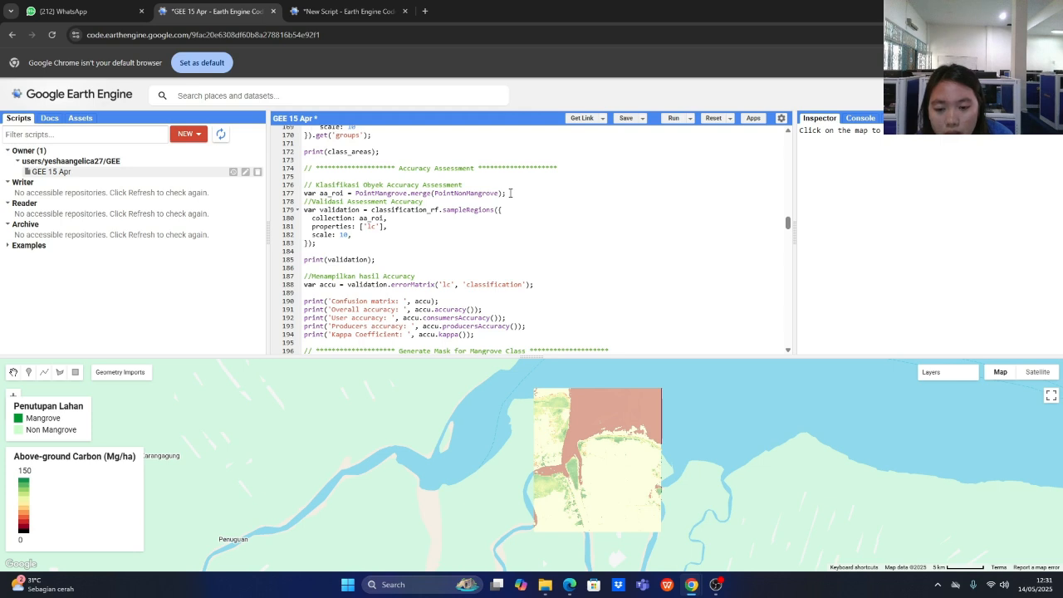
scroll(510, 195, "down", 3)
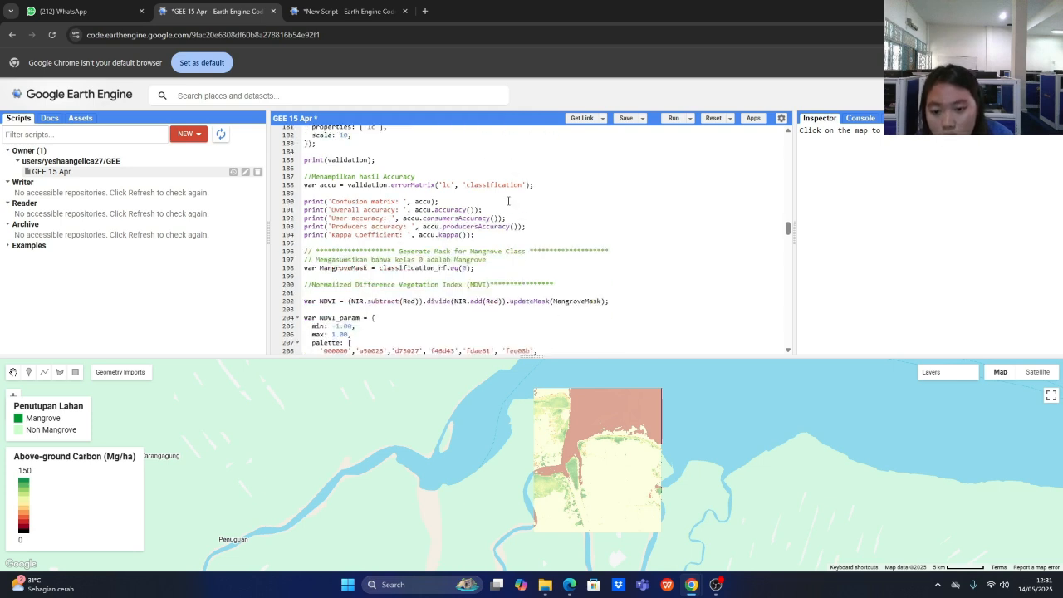
scroll(508, 201, "down", 12)
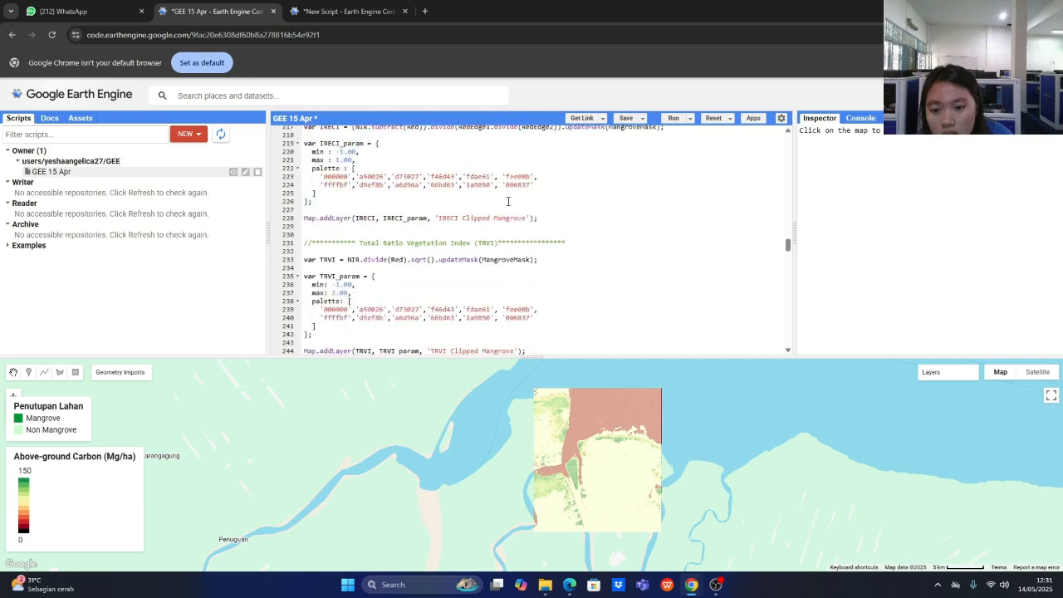
scroll(508, 201, "down", 4)
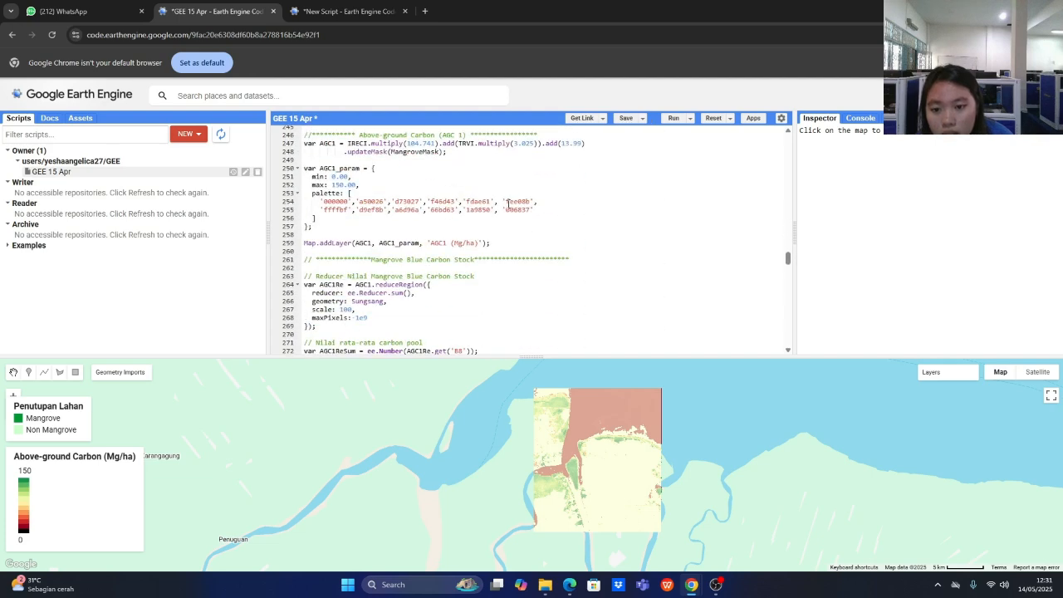
scroll(508, 202, "down", 10)
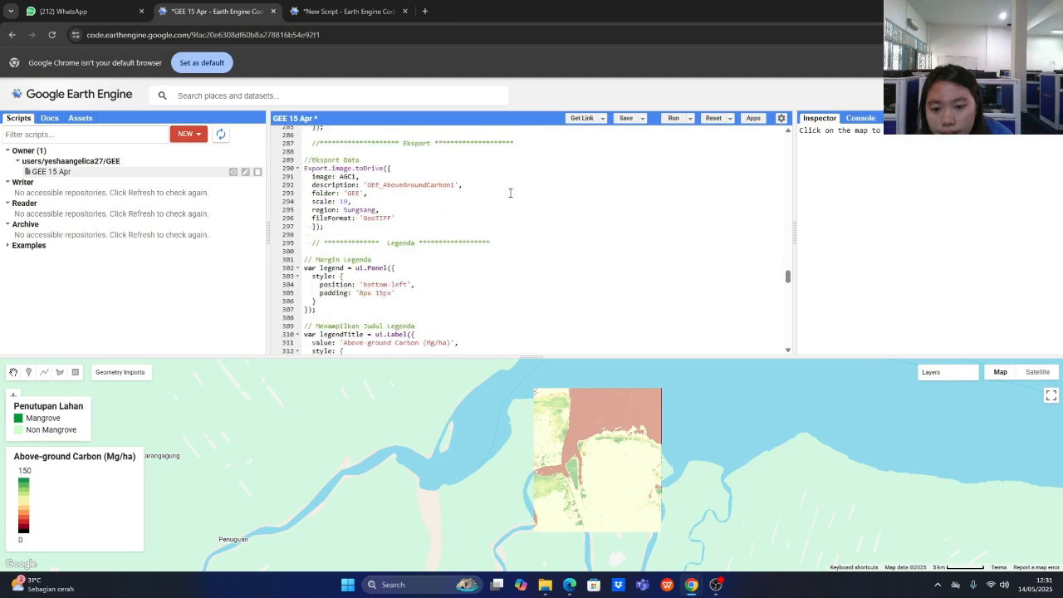
Step: Review the masked vegetation index, carbon stock and Drive export code, and look over the list of map layers
scroll(510, 192, "up", 5)
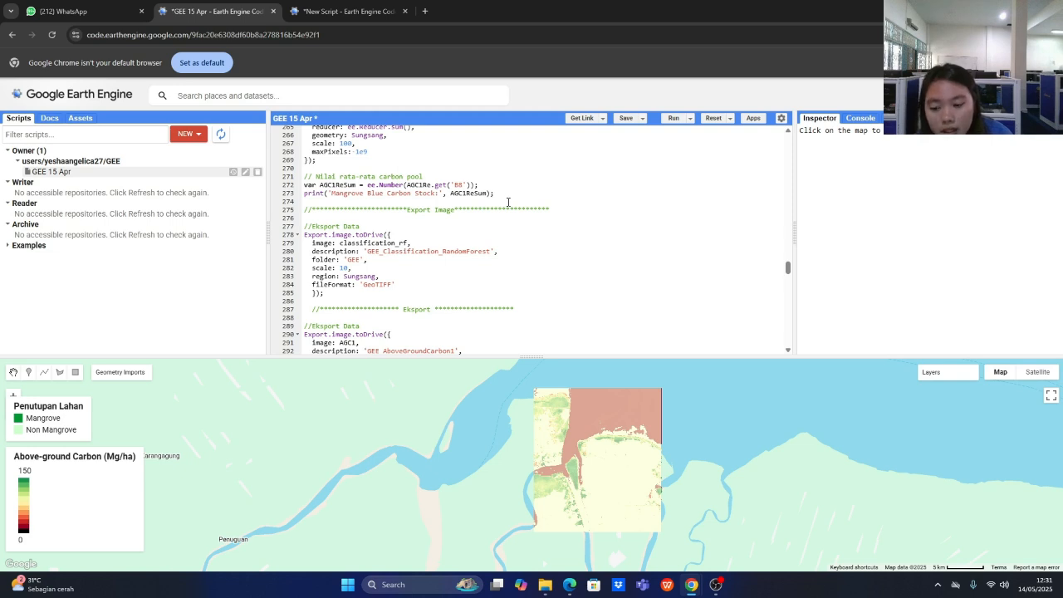
scroll(508, 205, "up", 10)
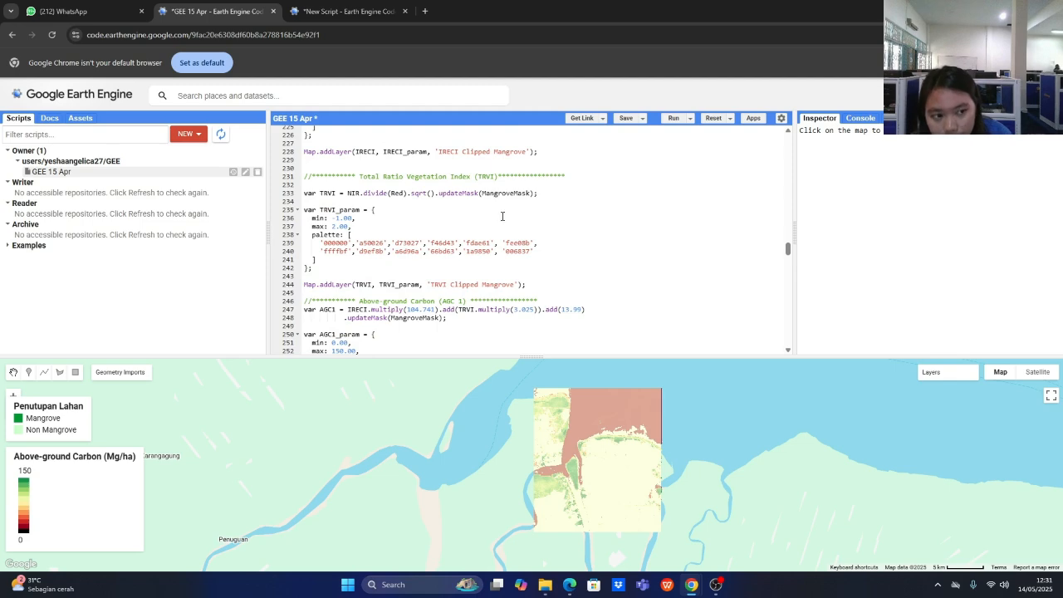
scroll(503, 215, "up", 4)
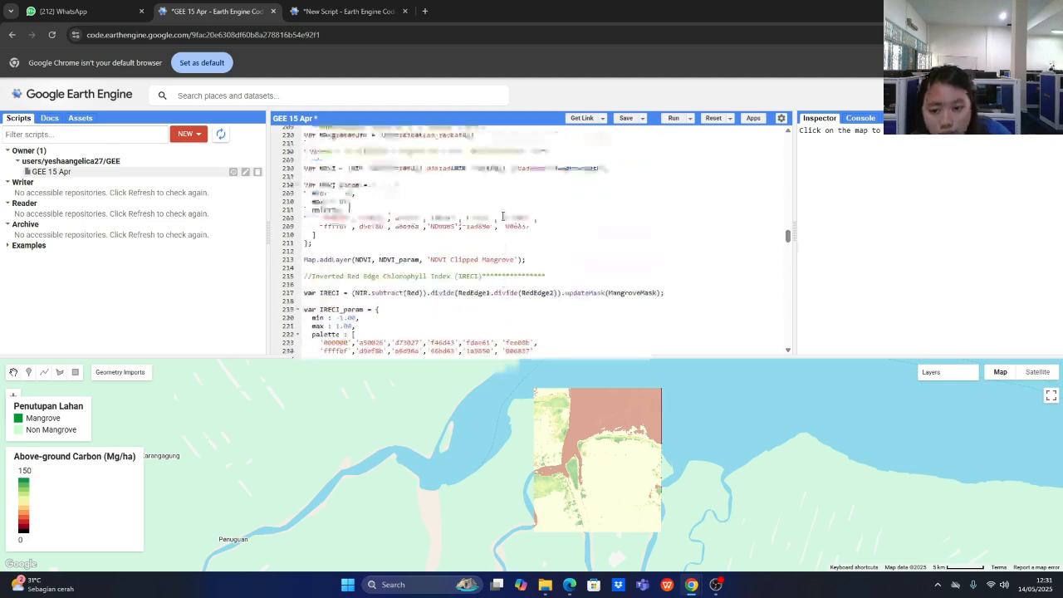
scroll(502, 217, "down", 17)
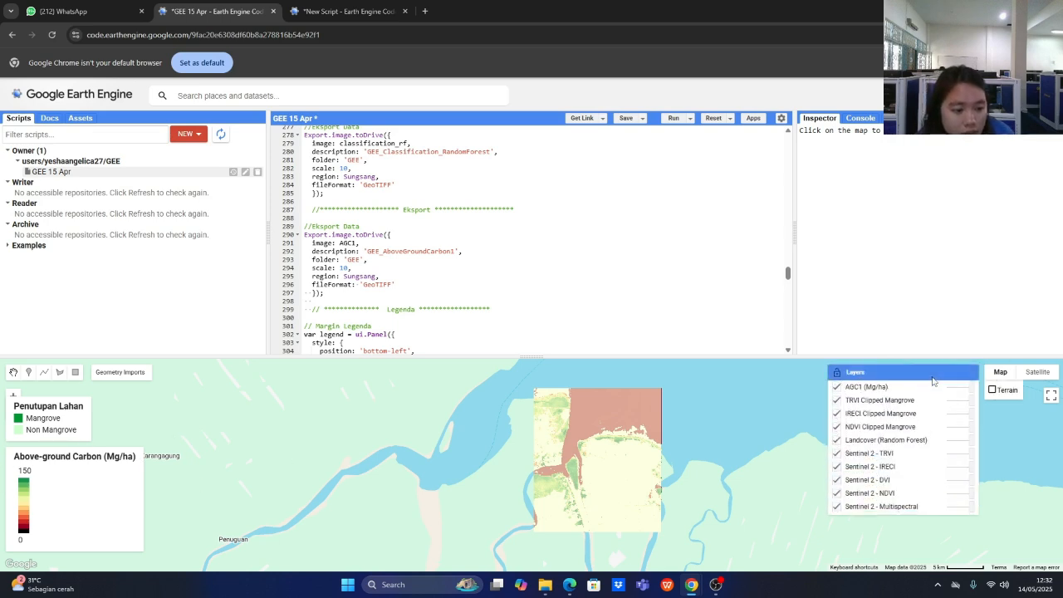
mouse_move(879, 380)
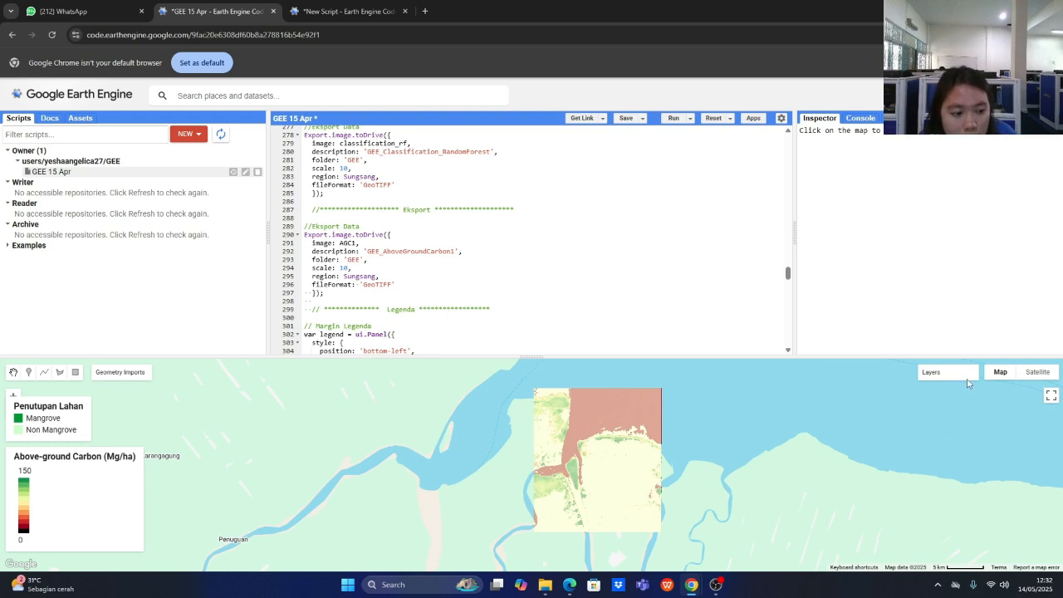
mouse_move(967, 379)
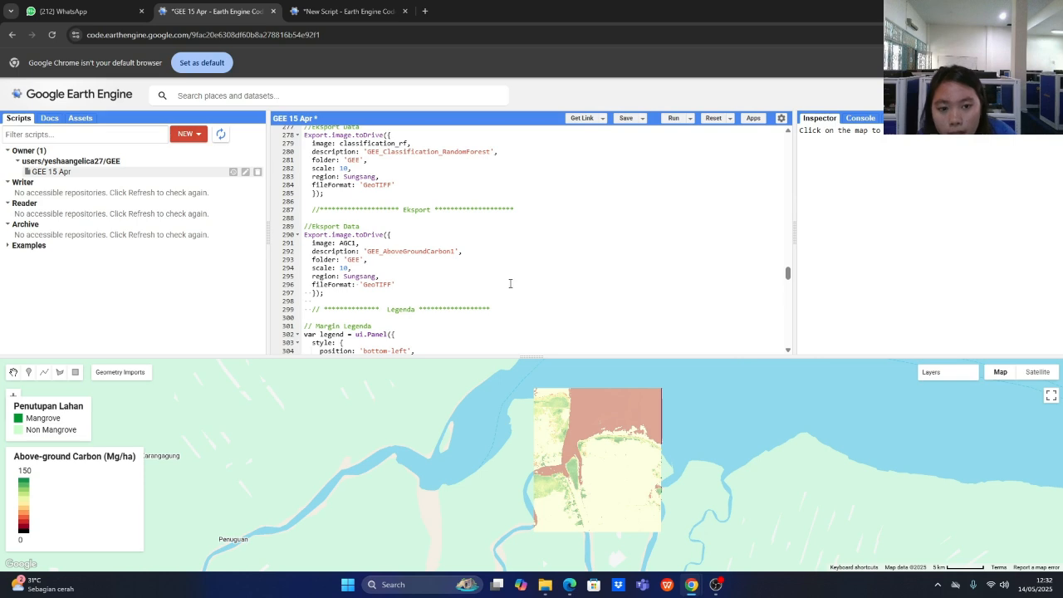
Step: Search the script for PENUTUPAN and examine the code around the land-cover legend's panel and title
left_click(738, 194)
key("ctrl+f")
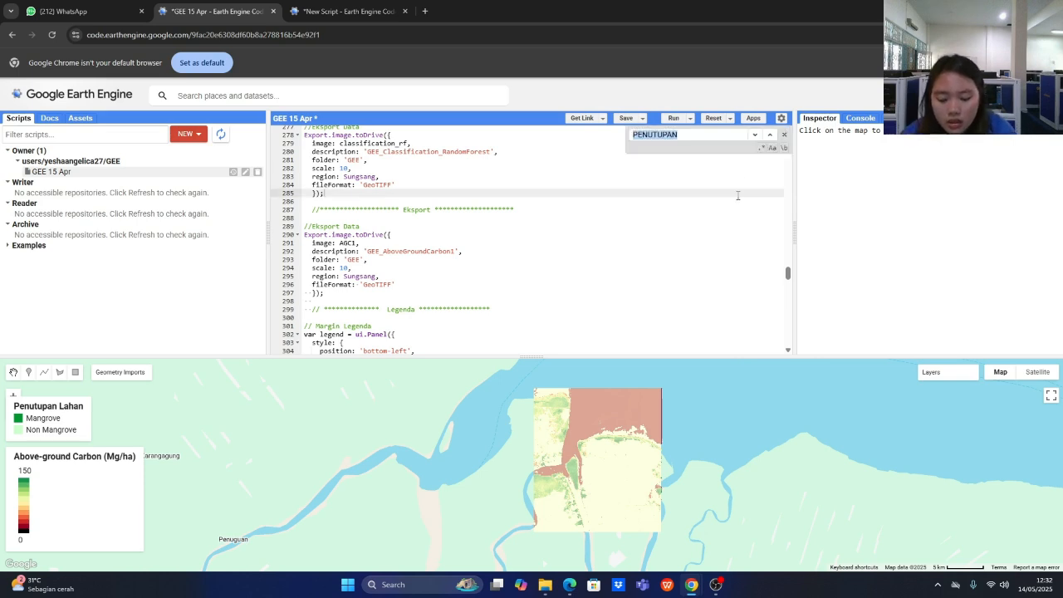
type("[")
key("BackSpace")
type("PENUTUPAN")
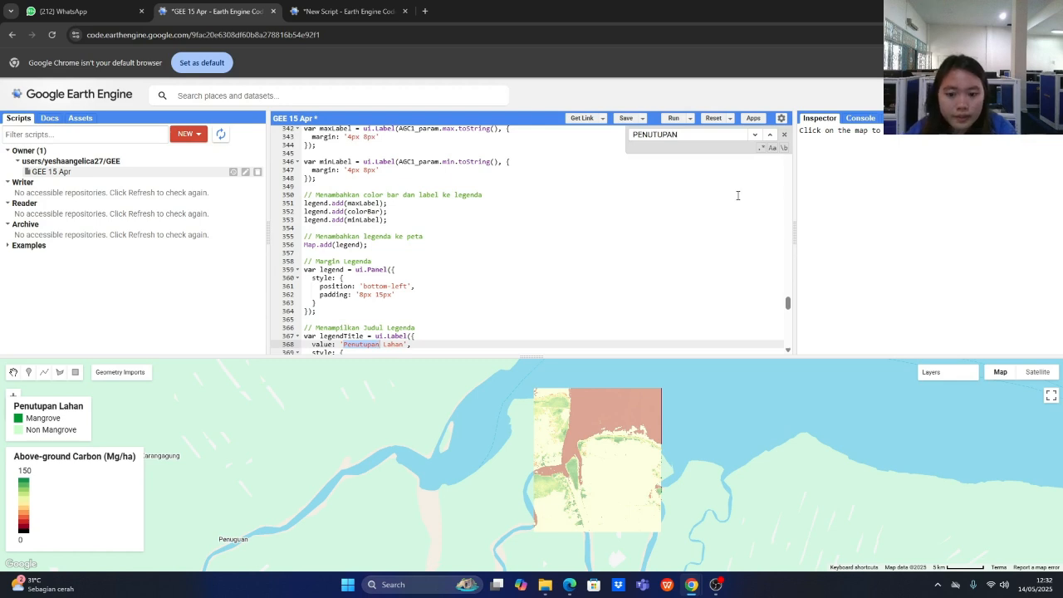
scroll(343, 285, "down", 2)
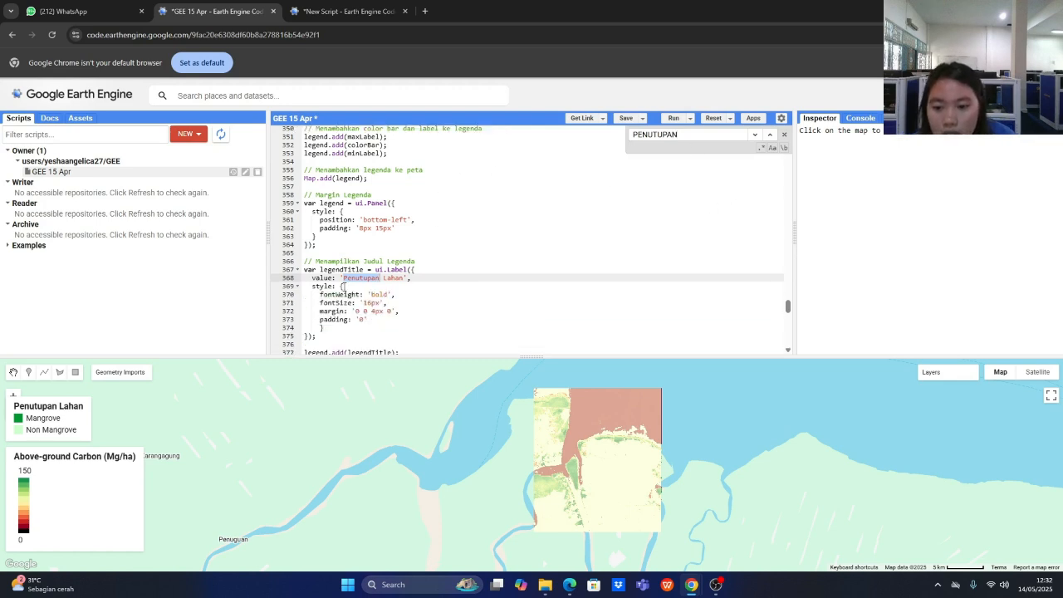
scroll(461, 262, "down", 1)
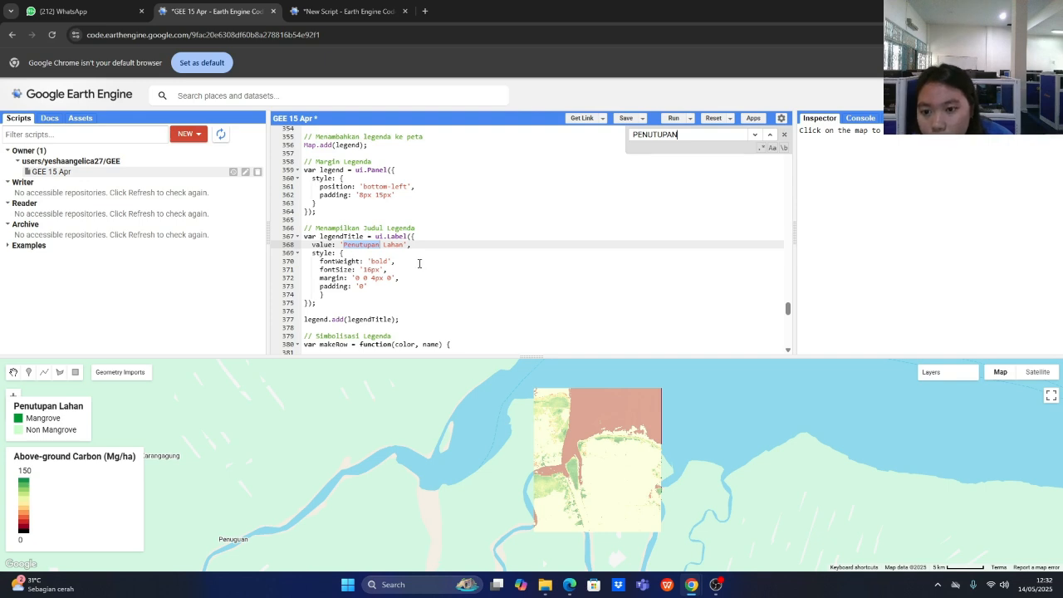
scroll(418, 261, "up", 2)
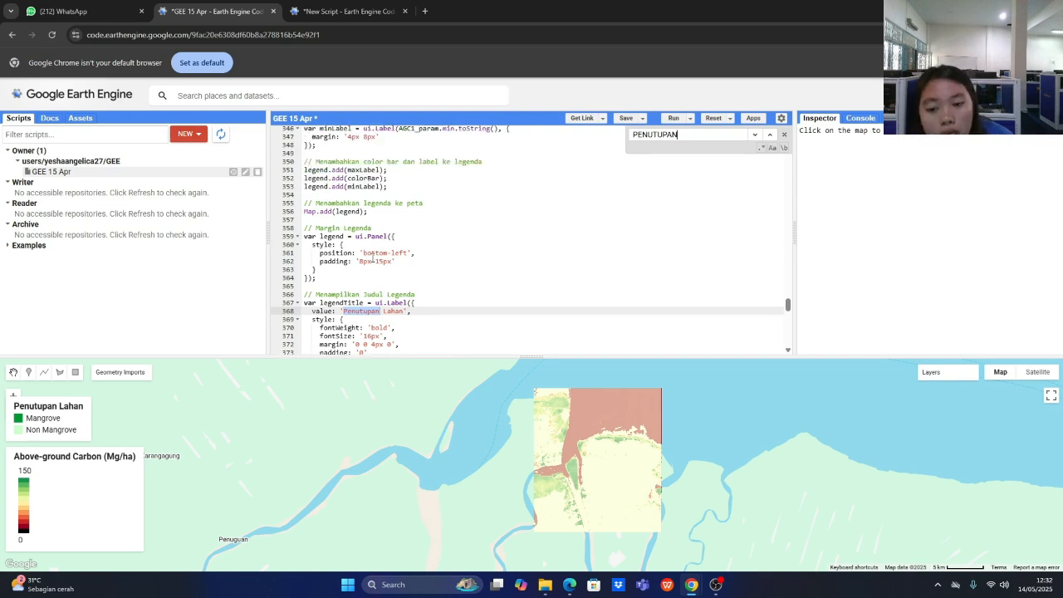
Step: Review the legend's palette and label code and the NDVI, IRECI and TRVI Drive exports, and close the script search
scroll(522, 280, "down", 20)
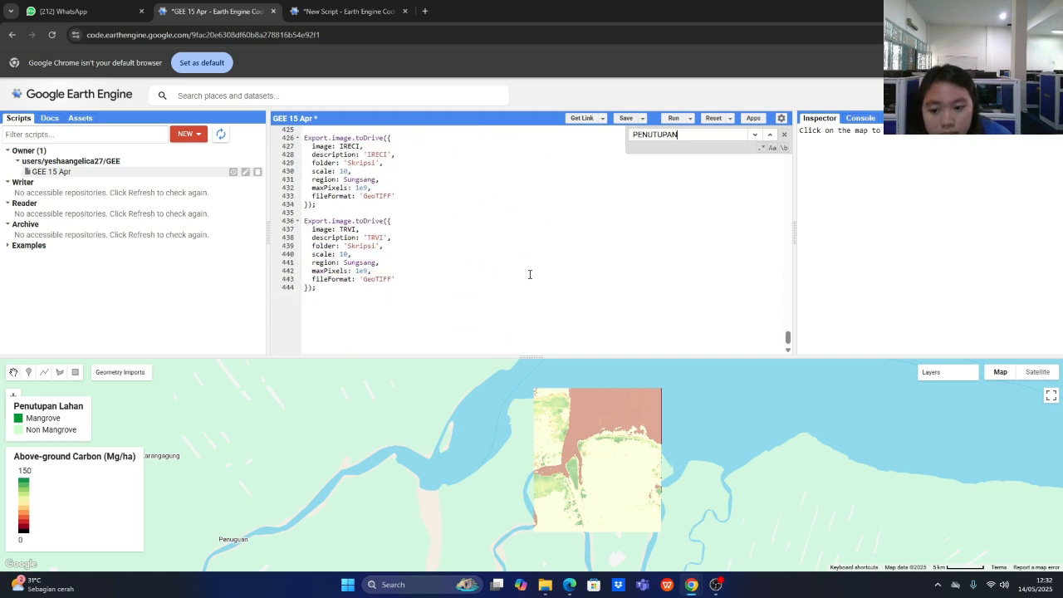
scroll(412, 251, "up", 5)
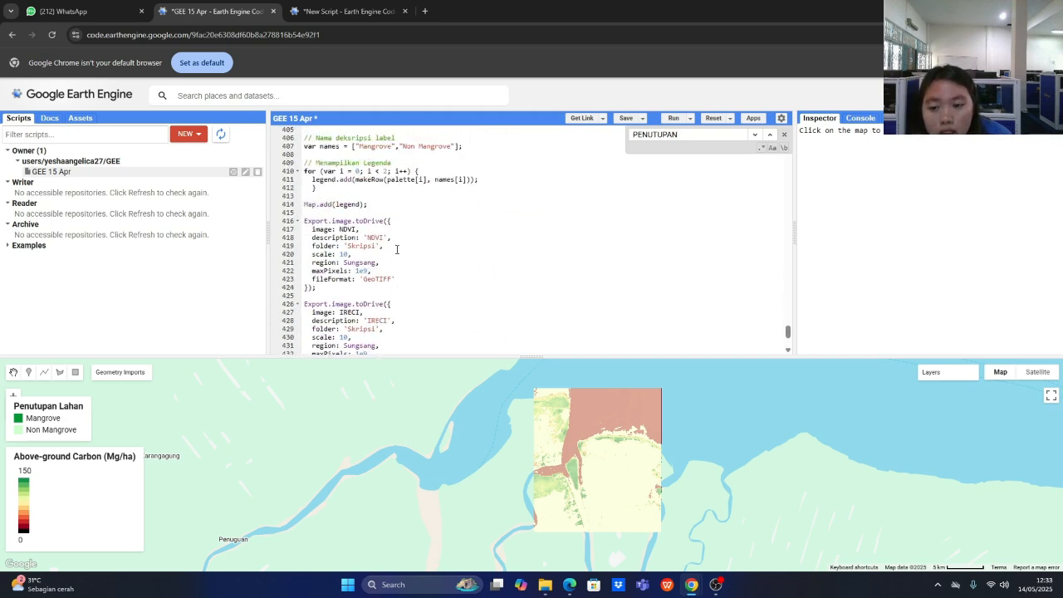
scroll(418, 220, "up", 1)
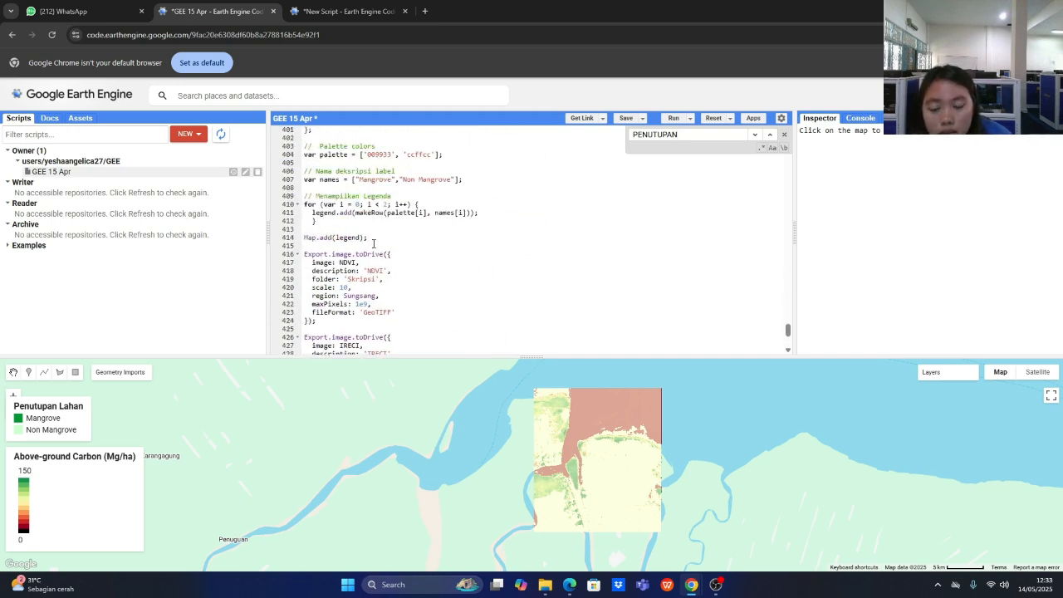
left_click(782, 134)
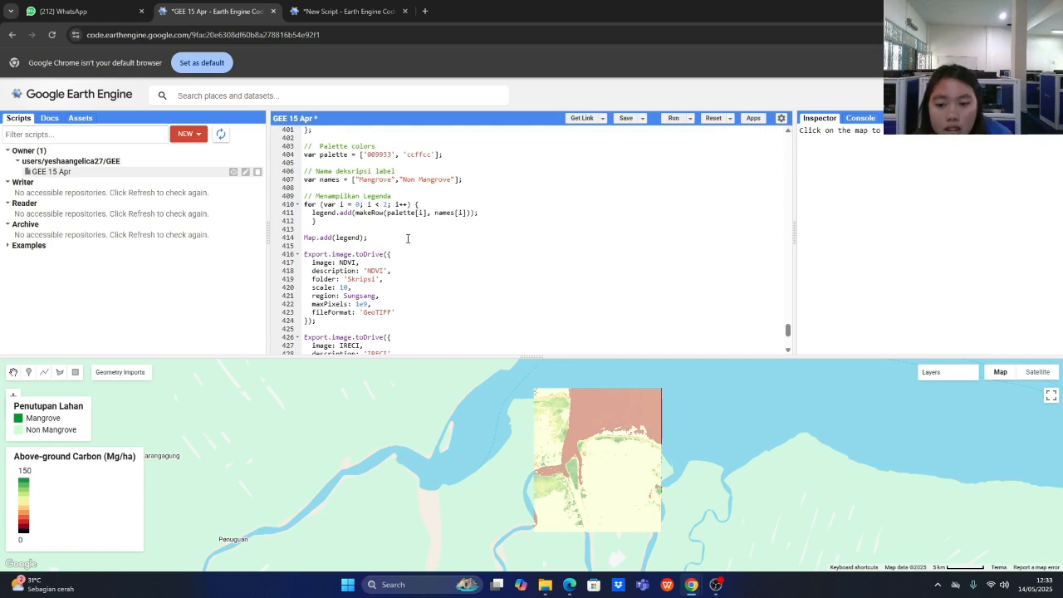
scroll(406, 241, "down", 4)
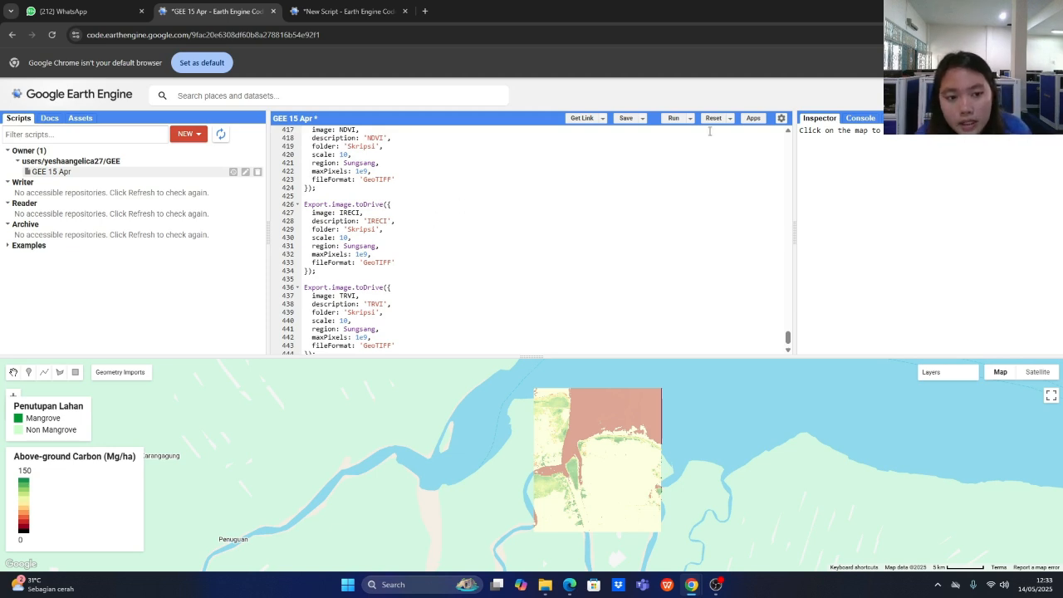
Step: Show the unsubmitted tasks, inspect the GEE_Classification_RandomForest export's Drive folder, filename and format settings, and leave without exporting
left_click(896, 118)
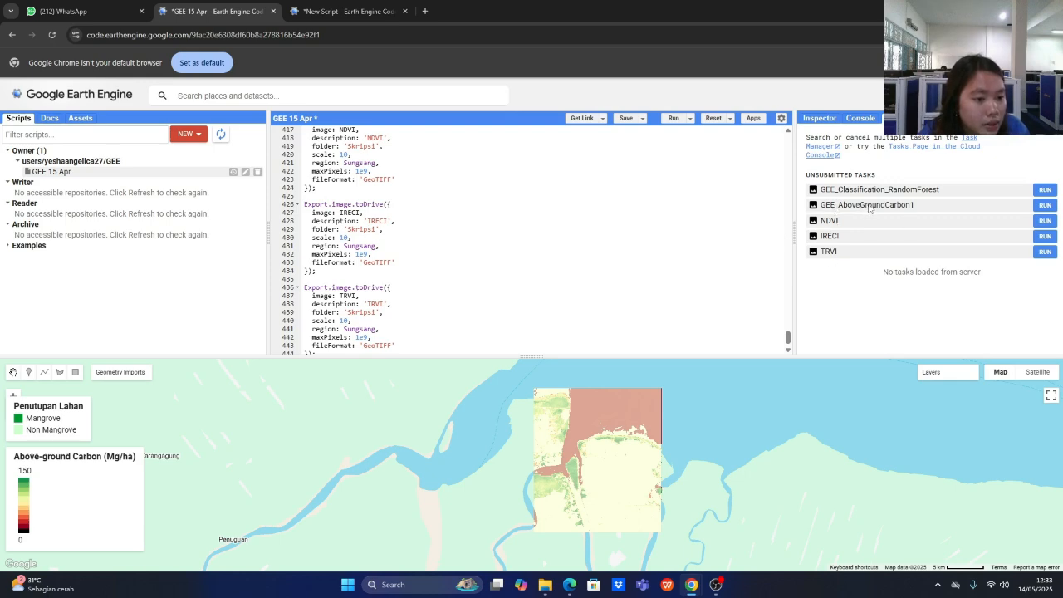
left_click(1044, 189)
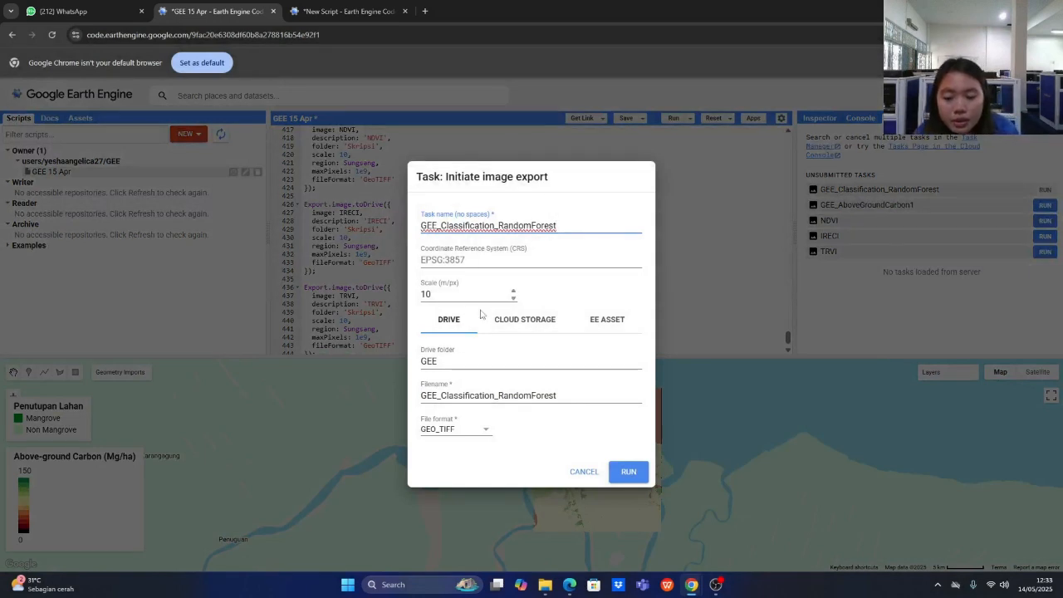
left_click(436, 359)
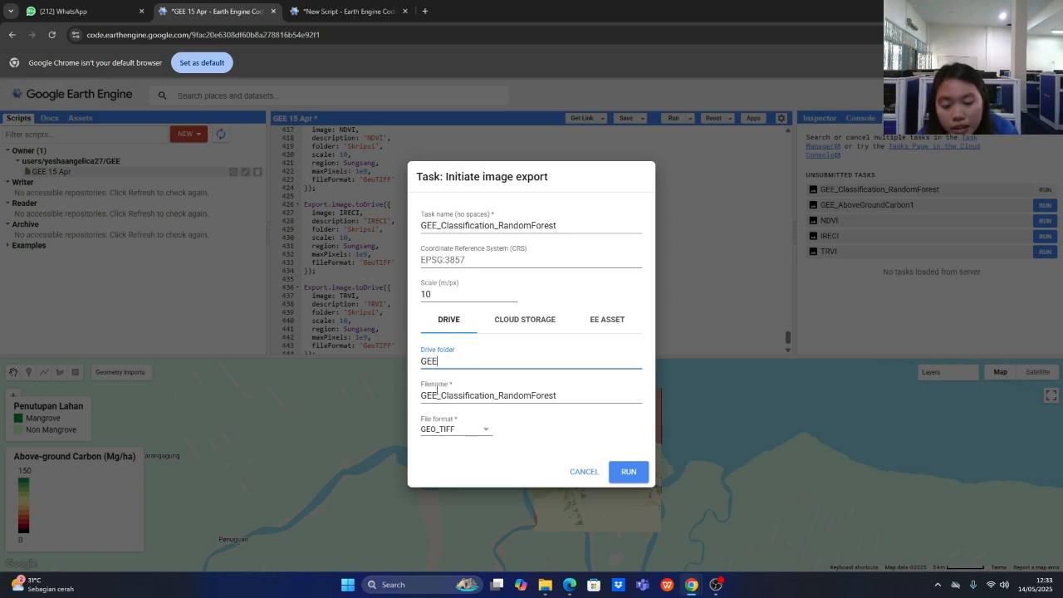
left_click(555, 399)
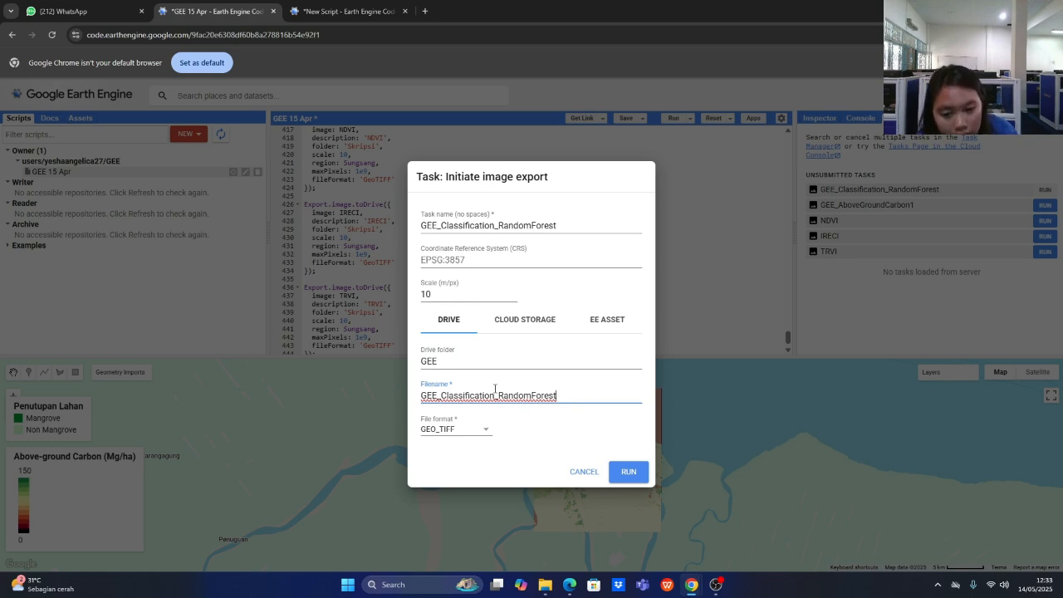
left_click(460, 432)
left_click(508, 431)
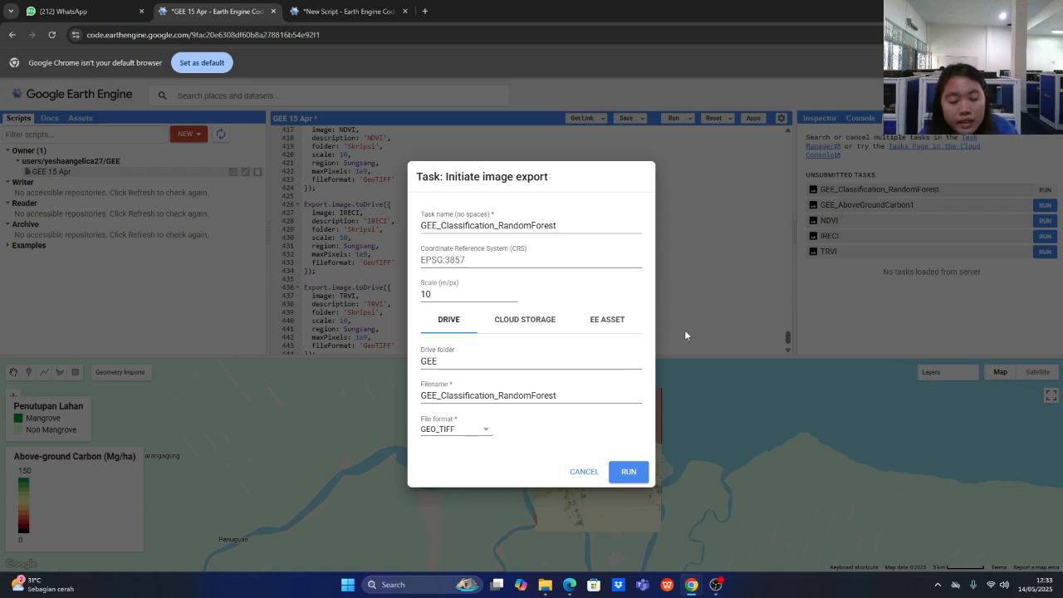
left_click(586, 473)
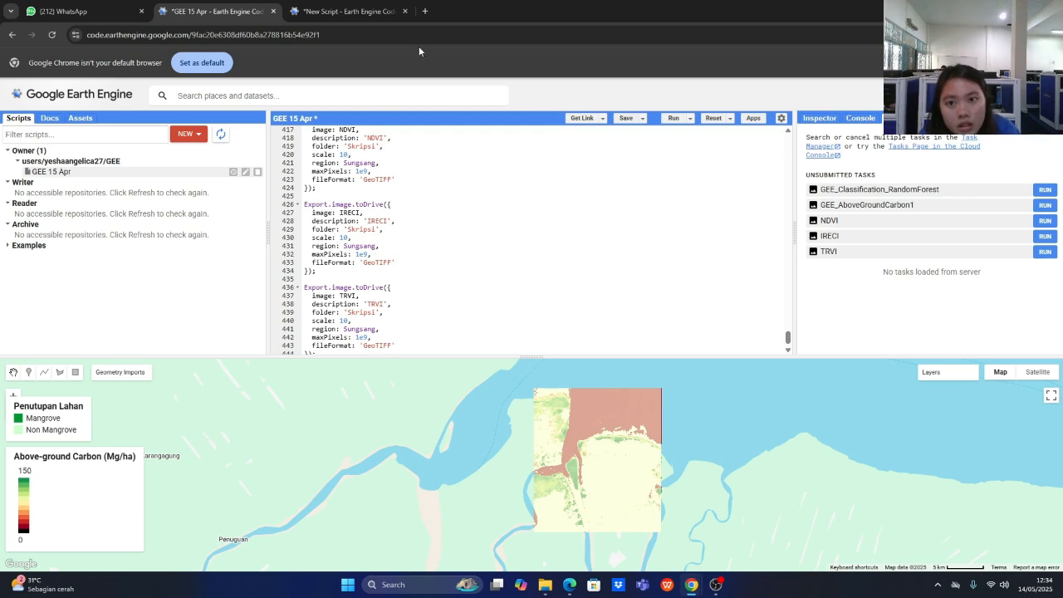
Step: Search the web for GOOGLE DRIVE in a new browser tab and open Google Drive from the results
left_click(424, 11)
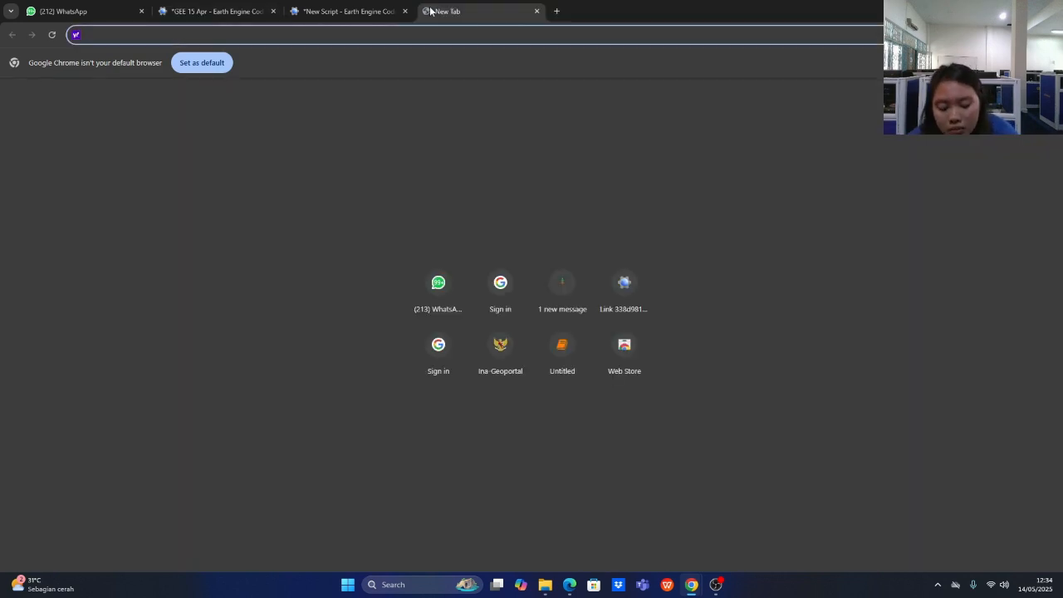
type("GO")
key("BackSpace")
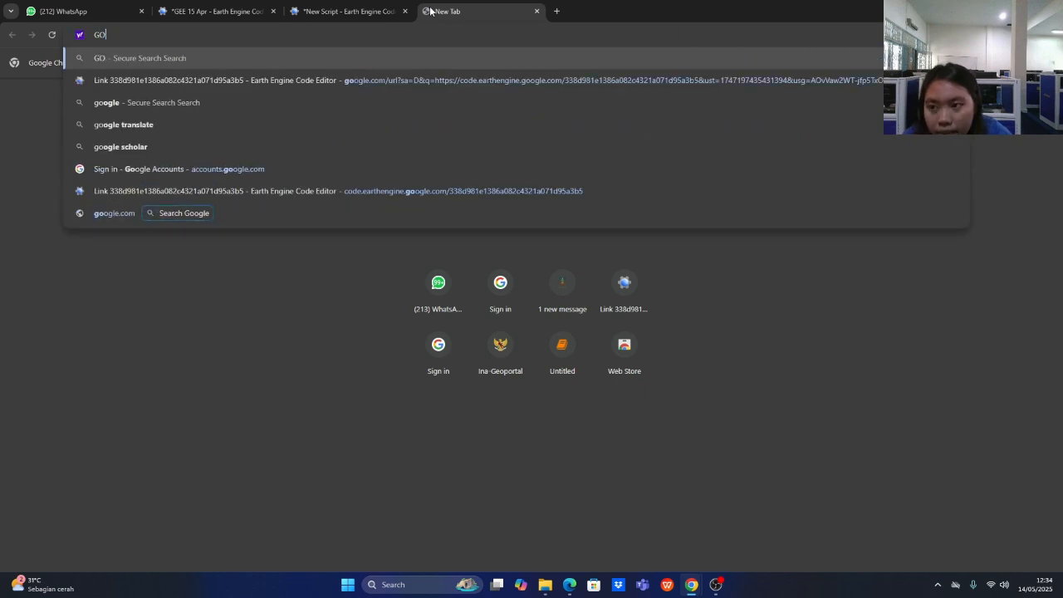
type("OGLE")
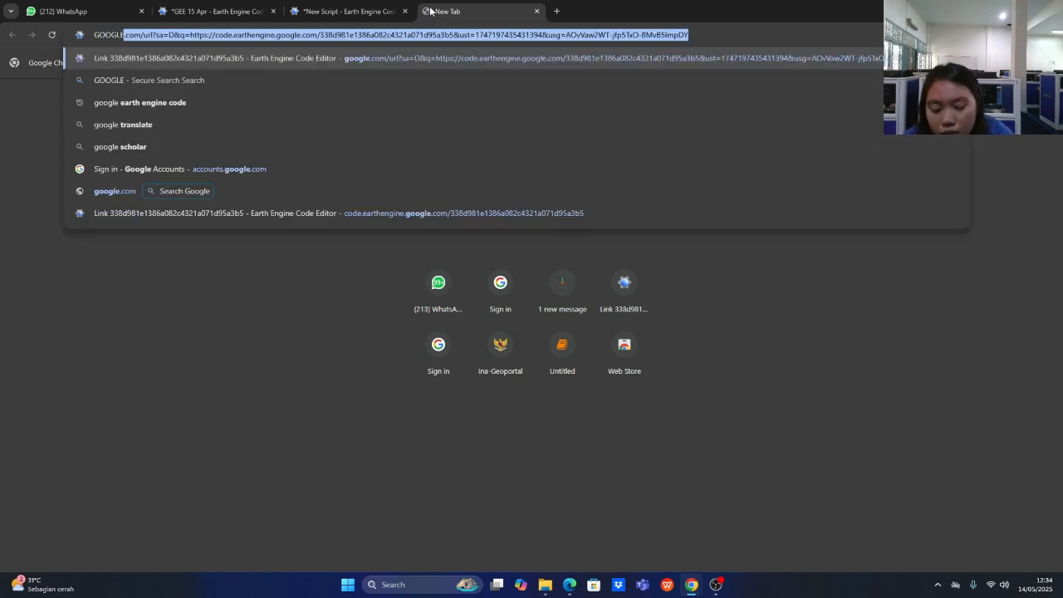
type(" DRIVE")
key("Return")
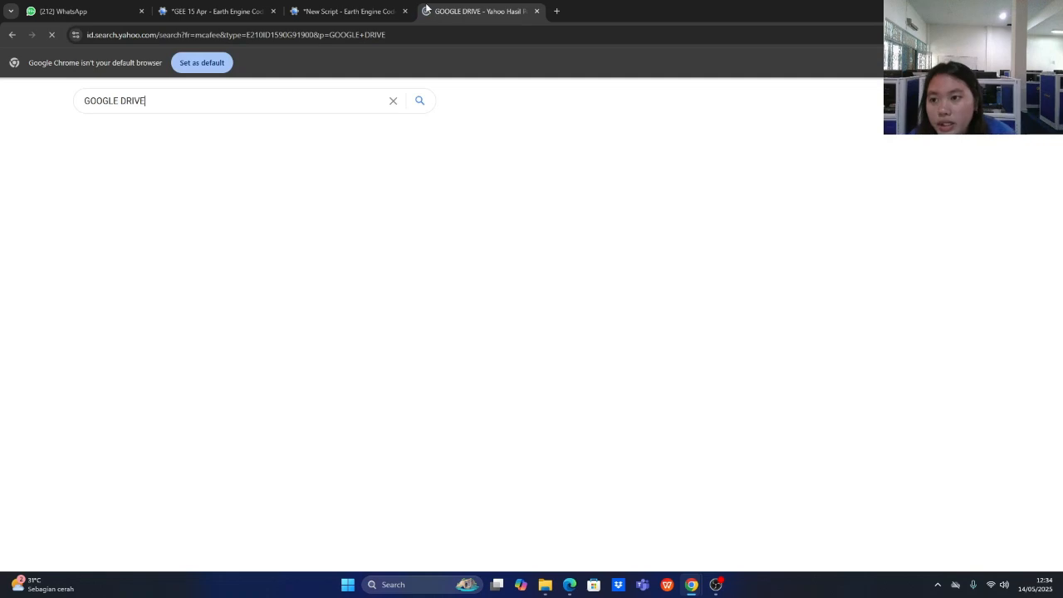
left_click(162, 192)
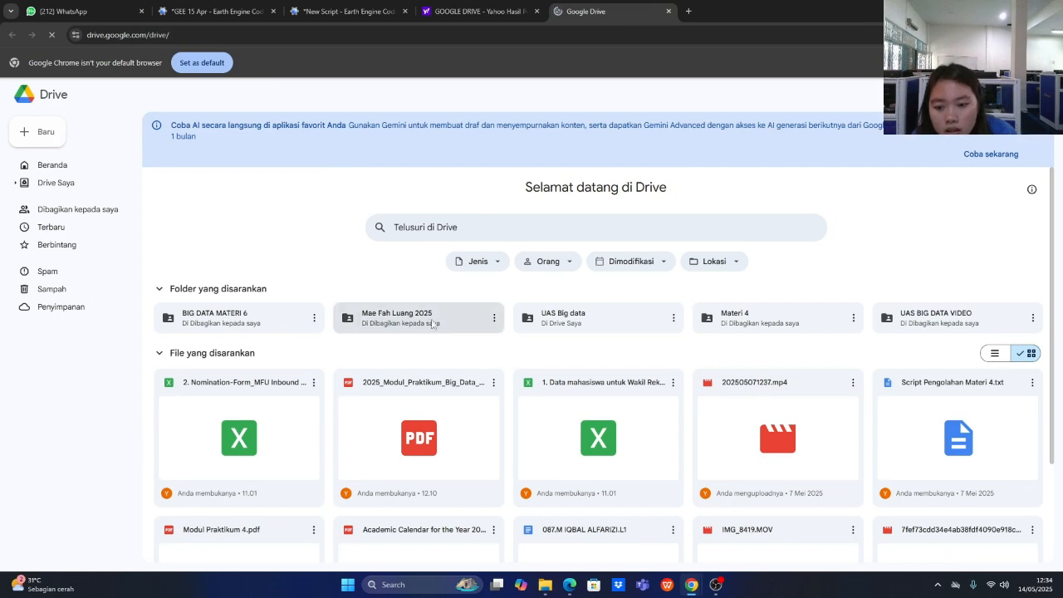
Step: Look over the suggested folders and files on the Drive home page and check which account is signed in
scroll(458, 329, "down", 2)
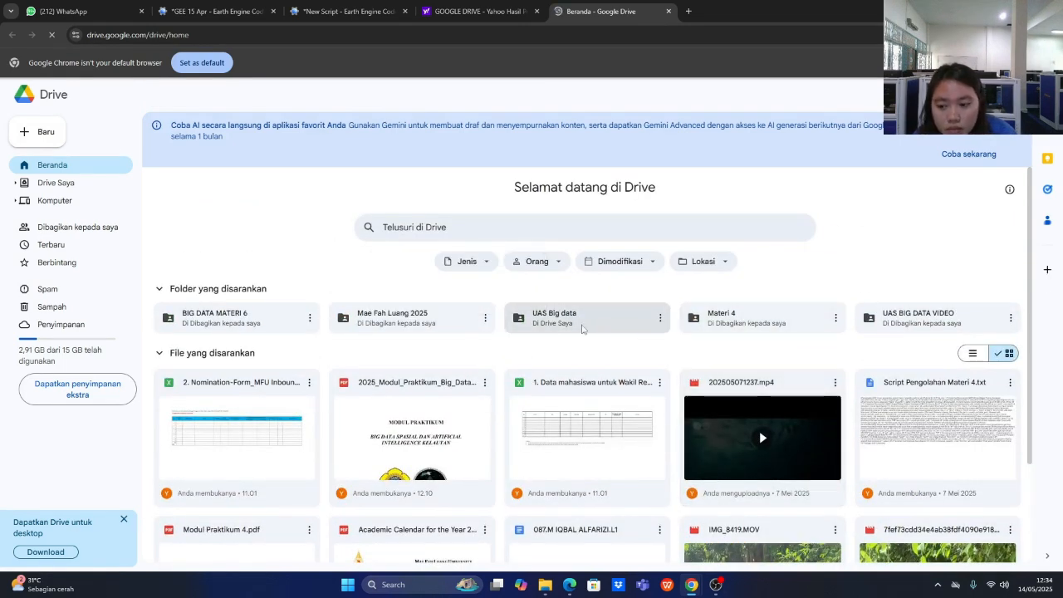
scroll(507, 330, "down", 1)
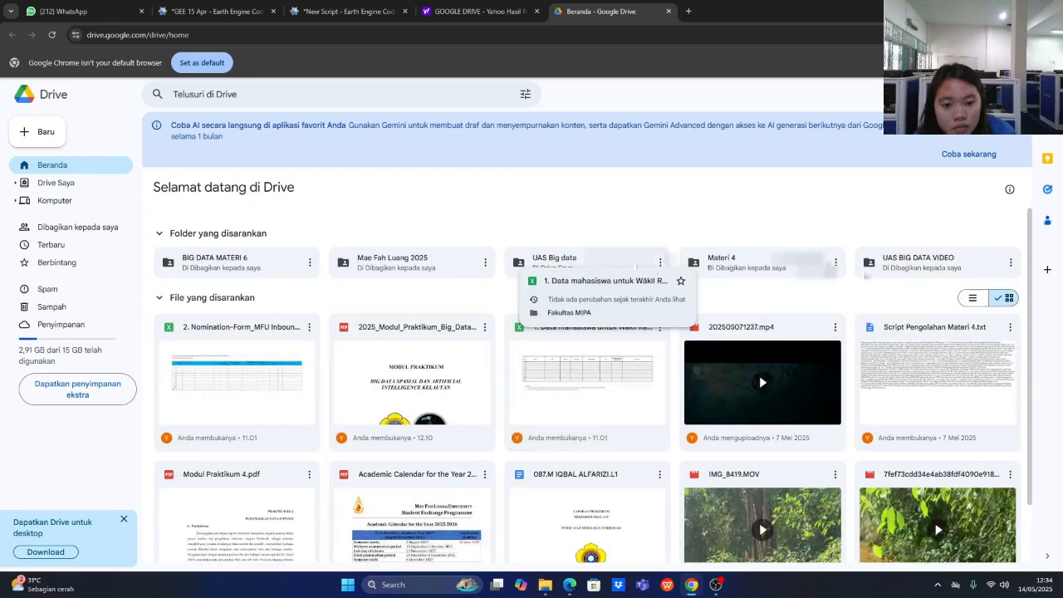
scroll(845, 324, "down", 1)
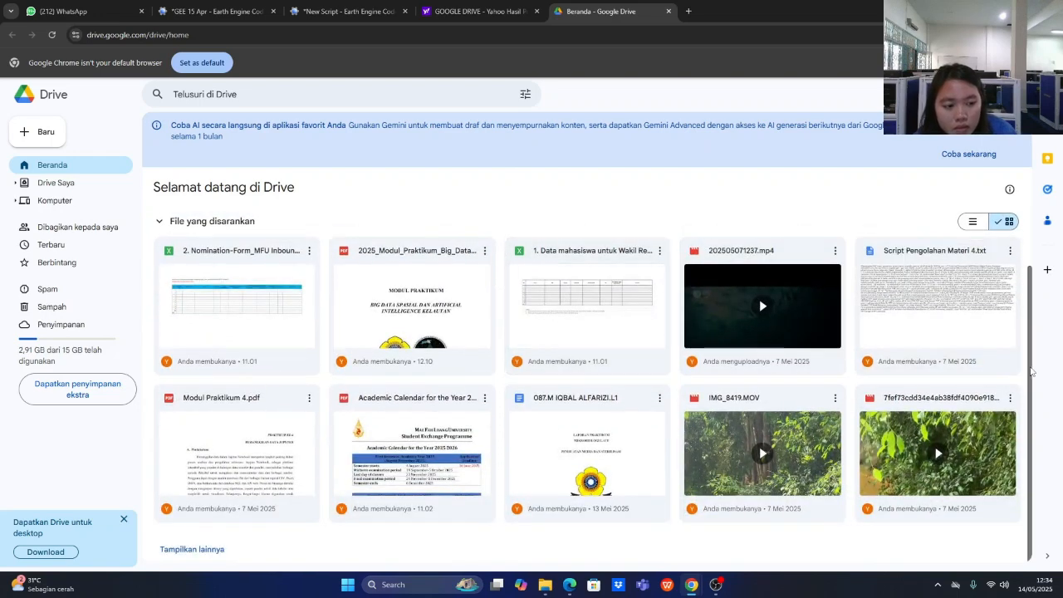
left_click(478, 10)
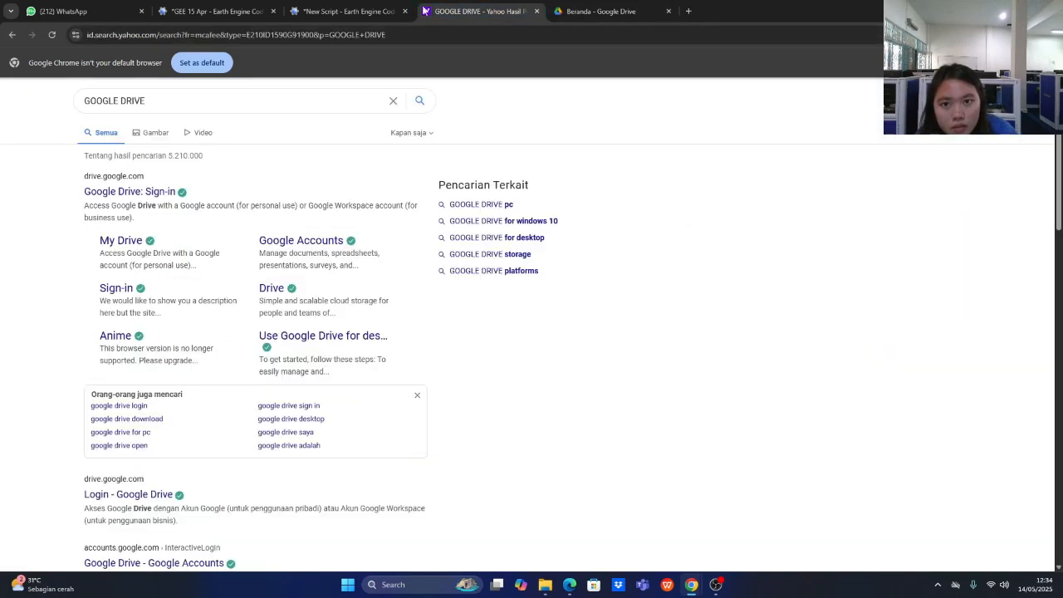
key("ctrl+shift+Tab")
key("ctrl+Tab")
key("ctrl+Tab")
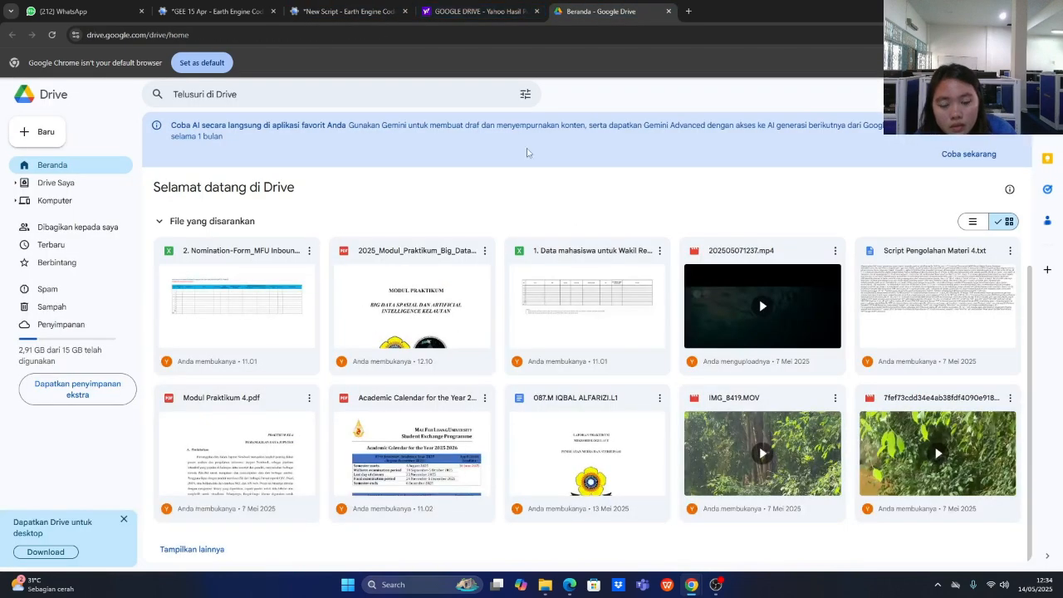
left_click(1040, 94)
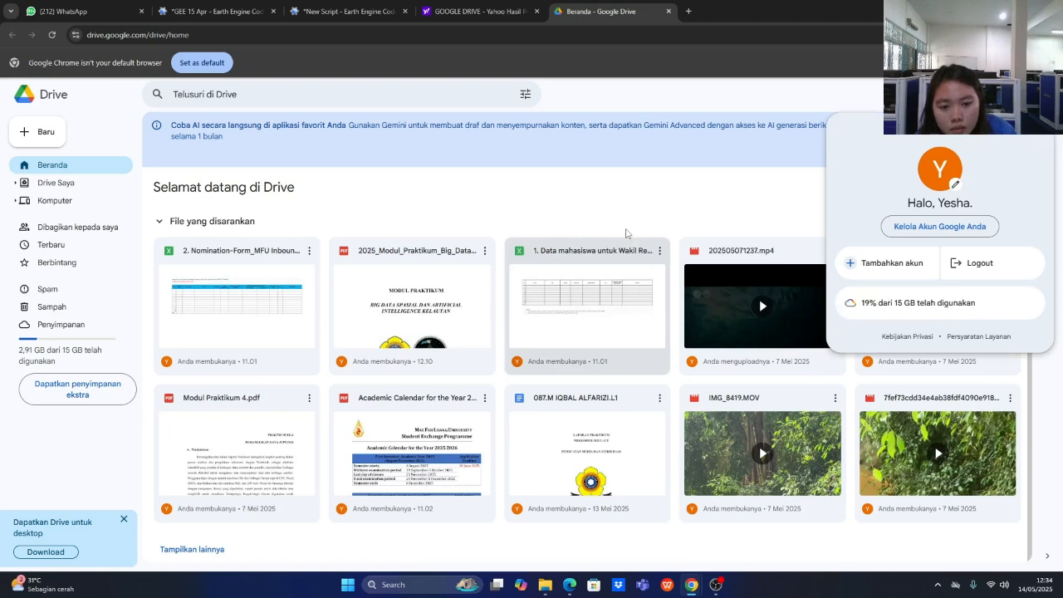
left_click(624, 224)
Step: Go to My Drive, check the contents of the BIG DATA GEE folder, and return to My Drive
left_click(74, 185)
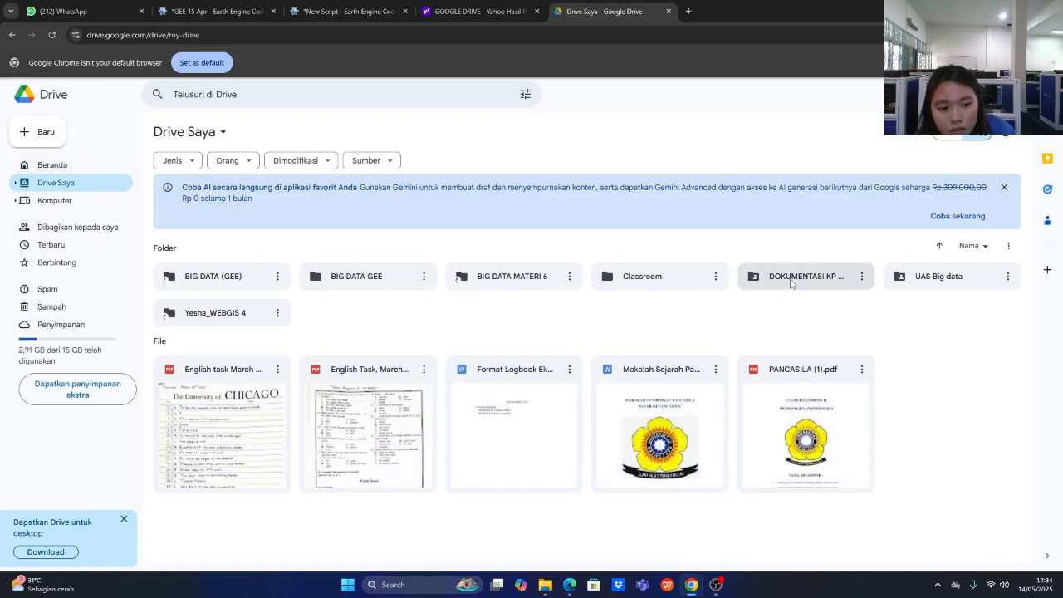
double_click(365, 287)
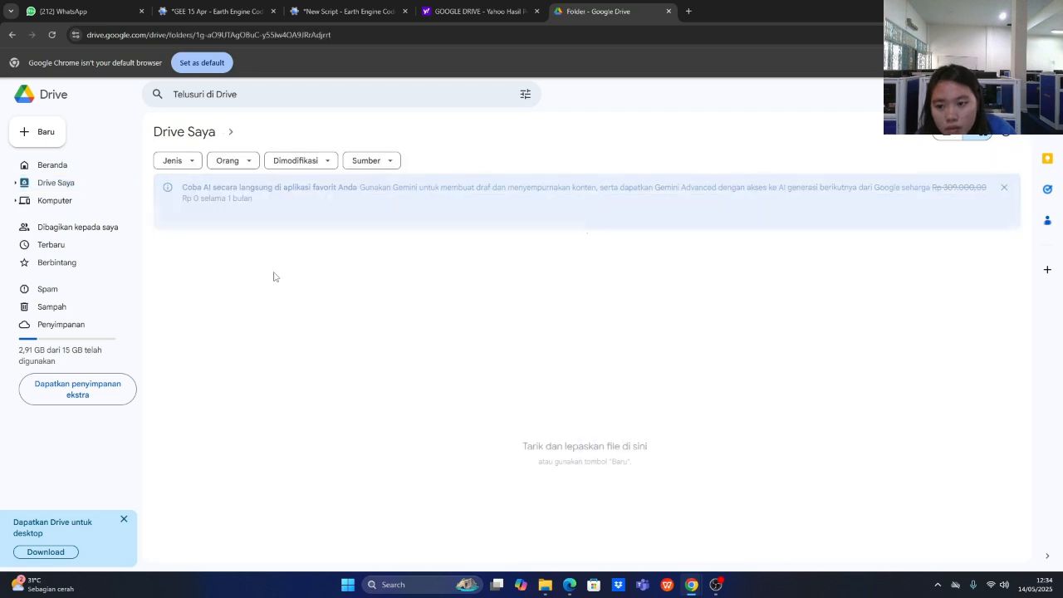
left_click(12, 35)
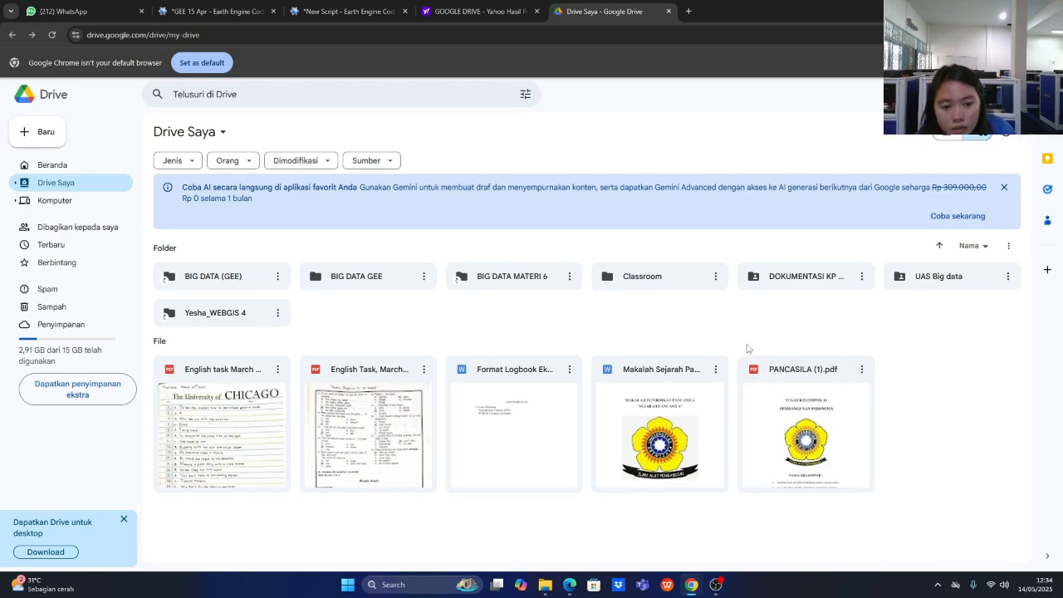
Step: Switch back to the GEE 15 Apr script, recheck the GEE_Classification_RandomForest export settings, and cancel the export
left_click(249, 12)
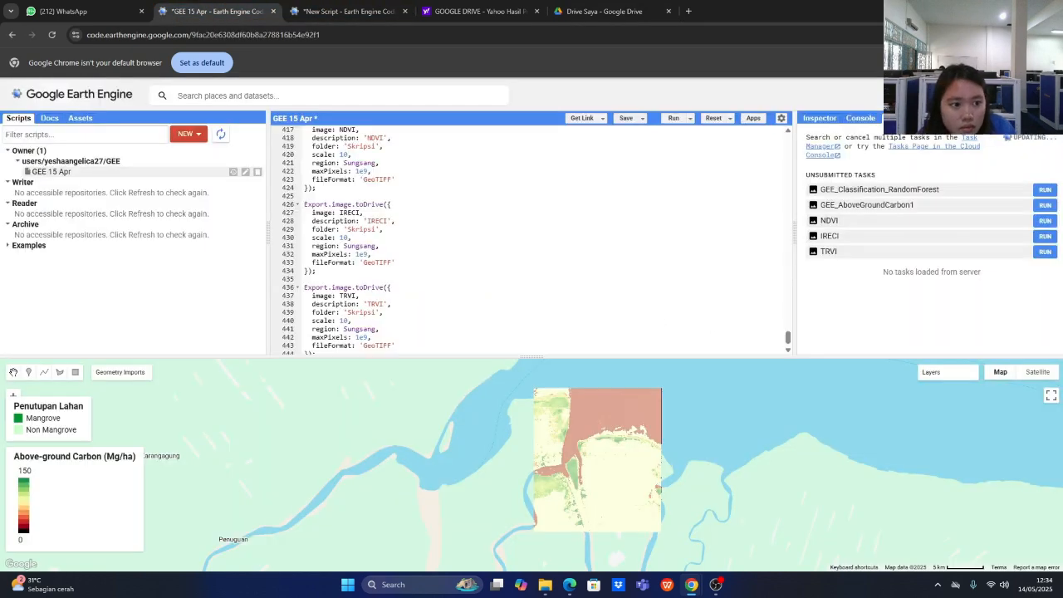
left_click(1046, 191)
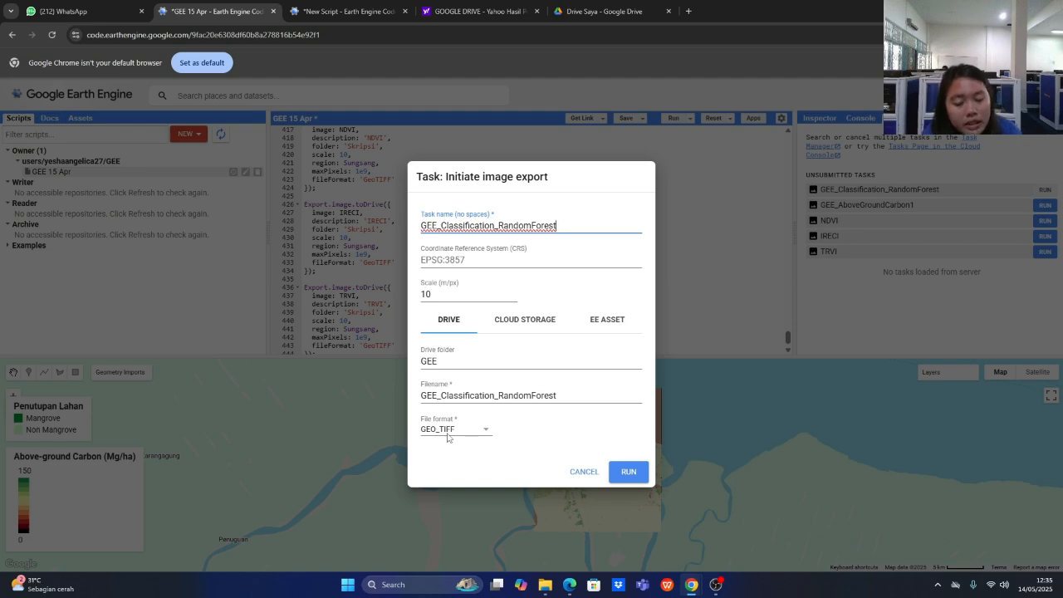
left_click(575, 473)
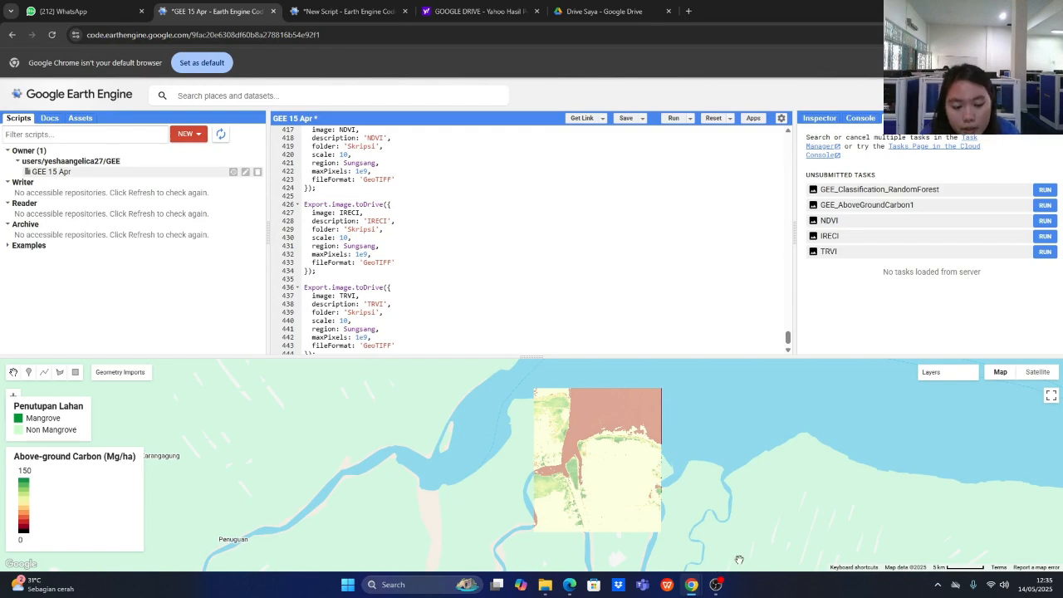
mouse_move(718, 582)
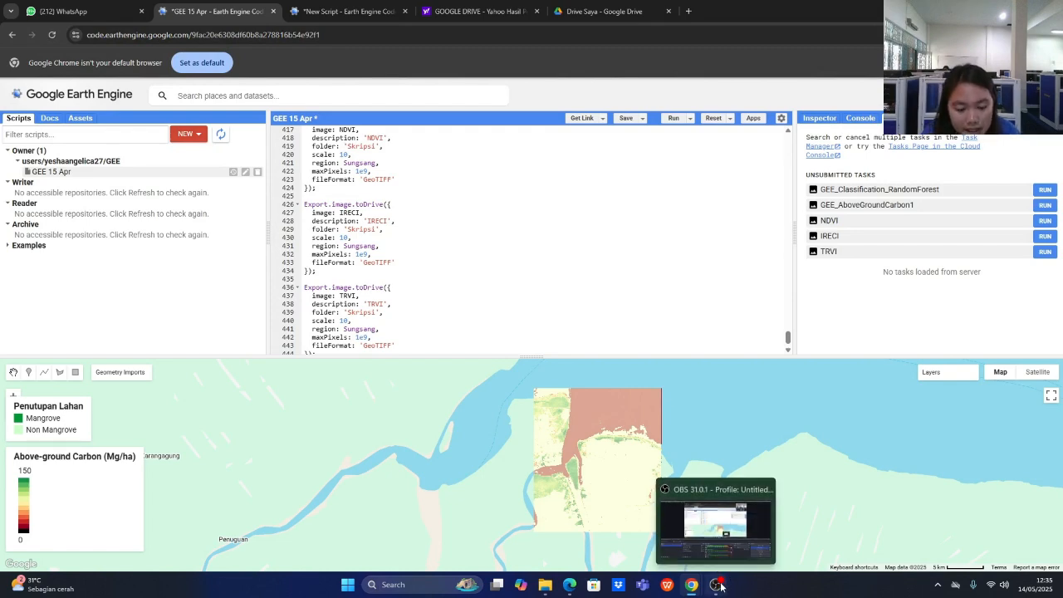